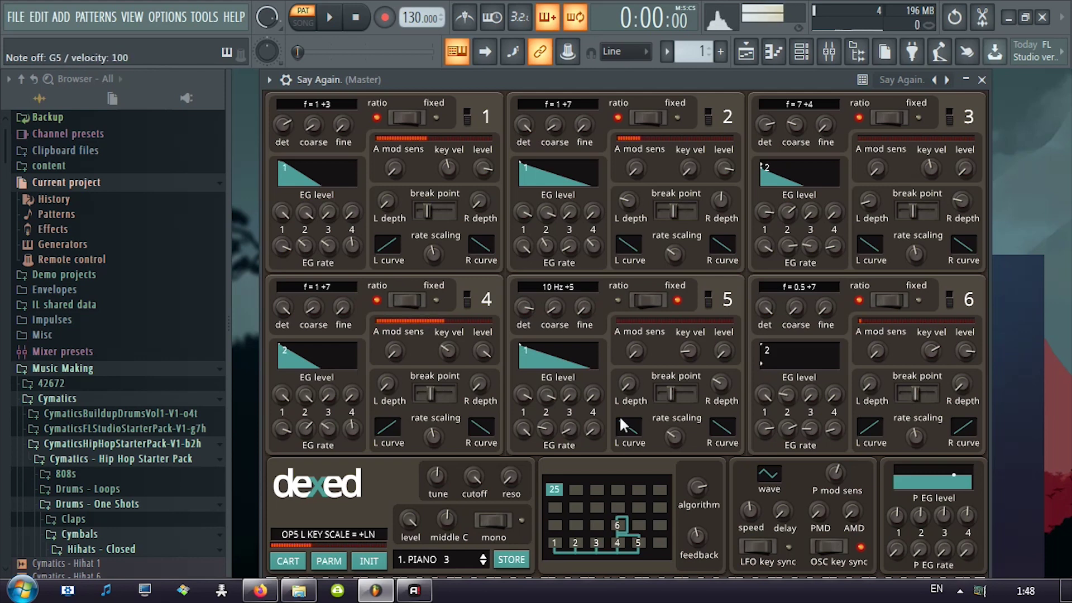
- Move the channel rack towards the middle of the workspace and reopen the Dexed synth of the Say Again. channel
left_click_drag(510, 81, 516, 78)
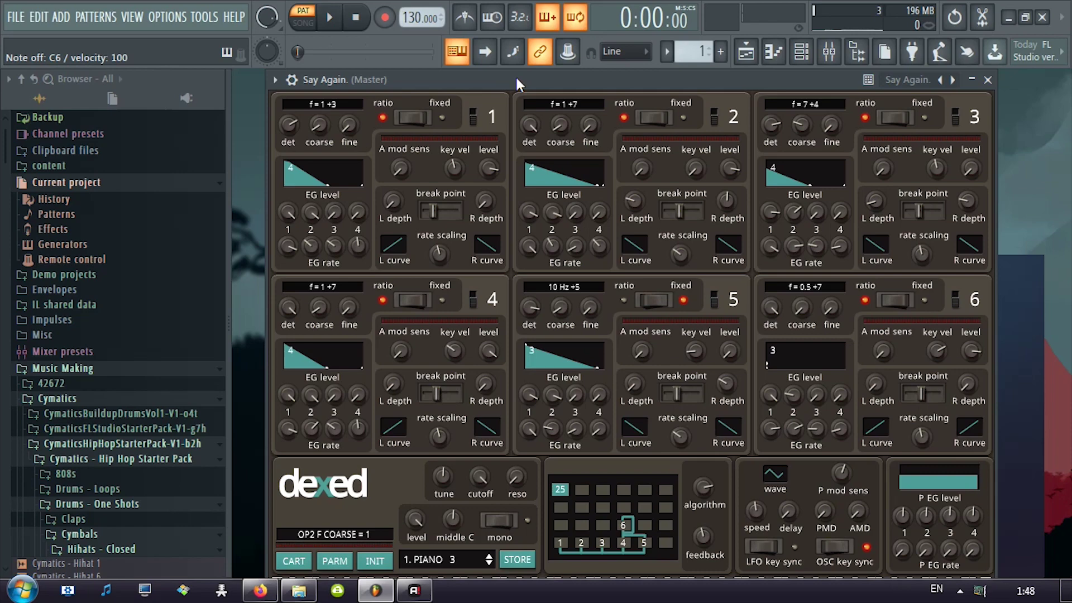
left_click_drag(517, 78, 530, 118)
left_click_drag(759, 119, 528, 437)
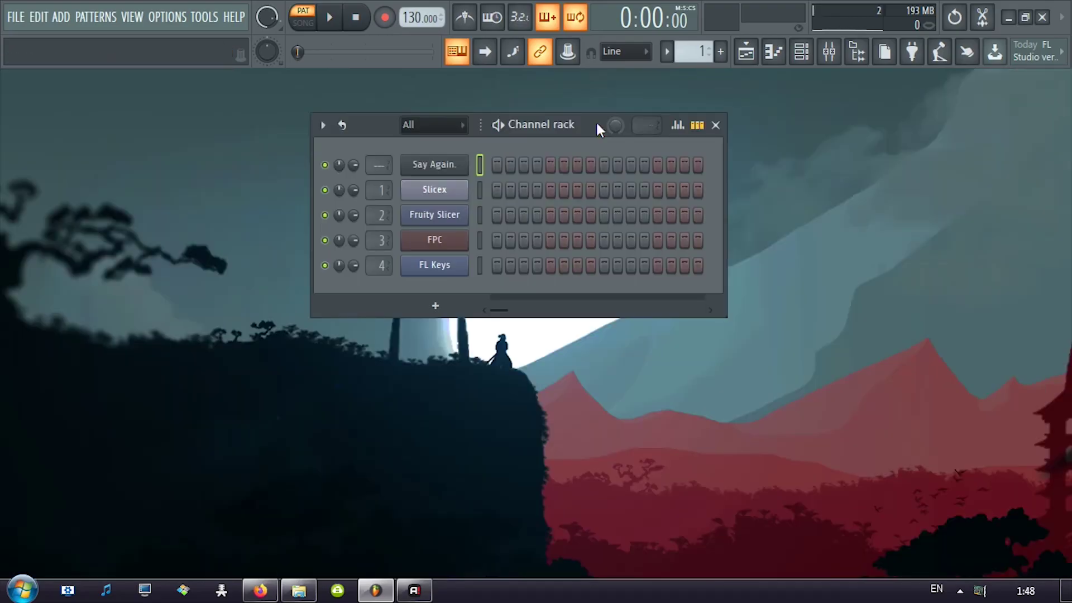
left_click_drag(596, 124, 655, 202)
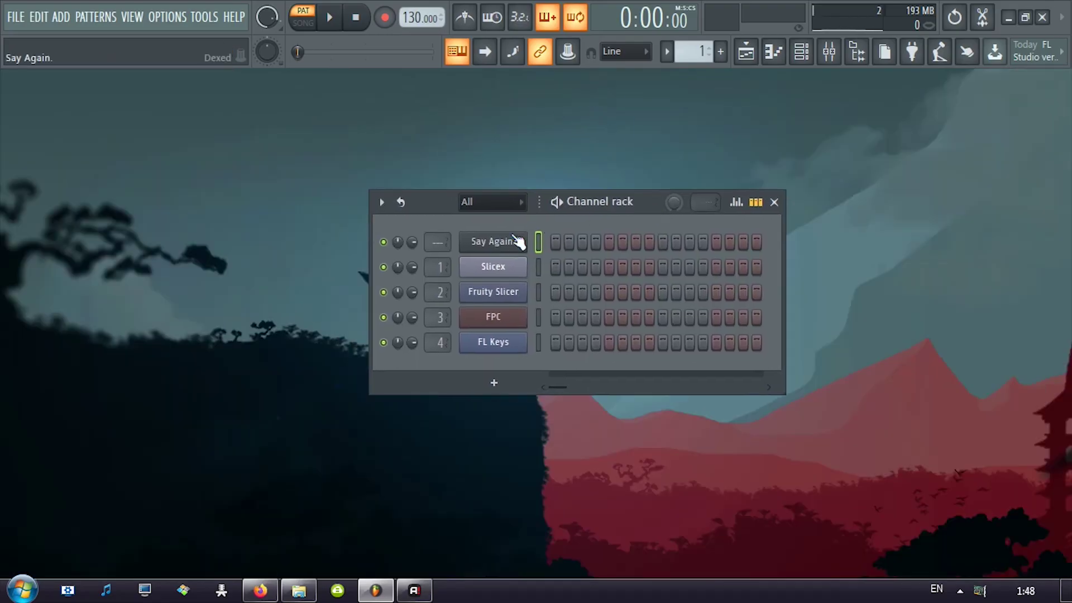
left_click(483, 246)
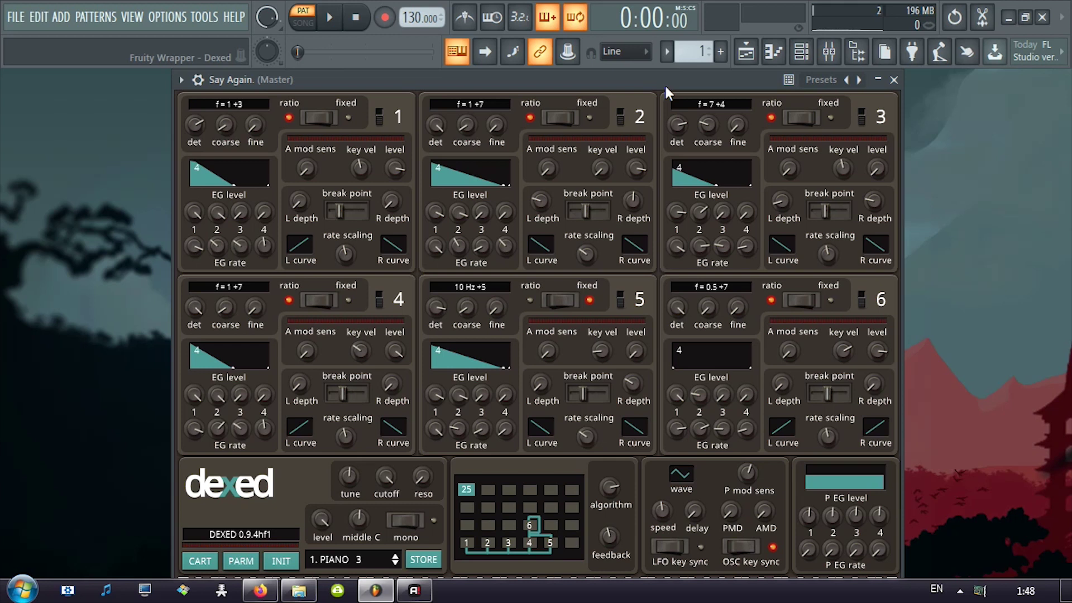
mouse_move(445, 234)
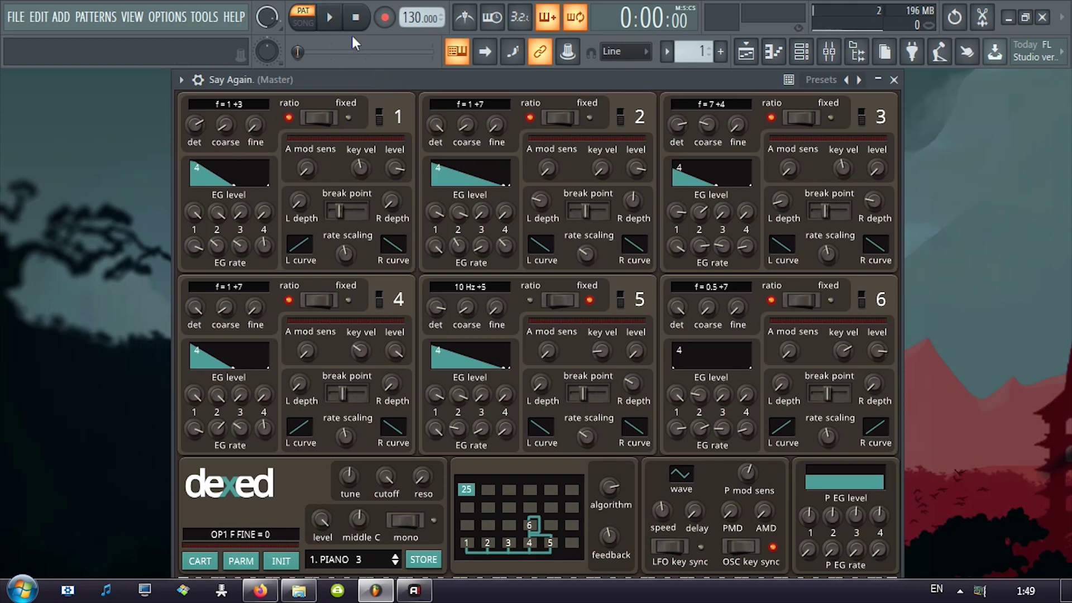
- Check the Master track's effect slots in the mixer and return to the Dexed synth
left_click(829, 51)
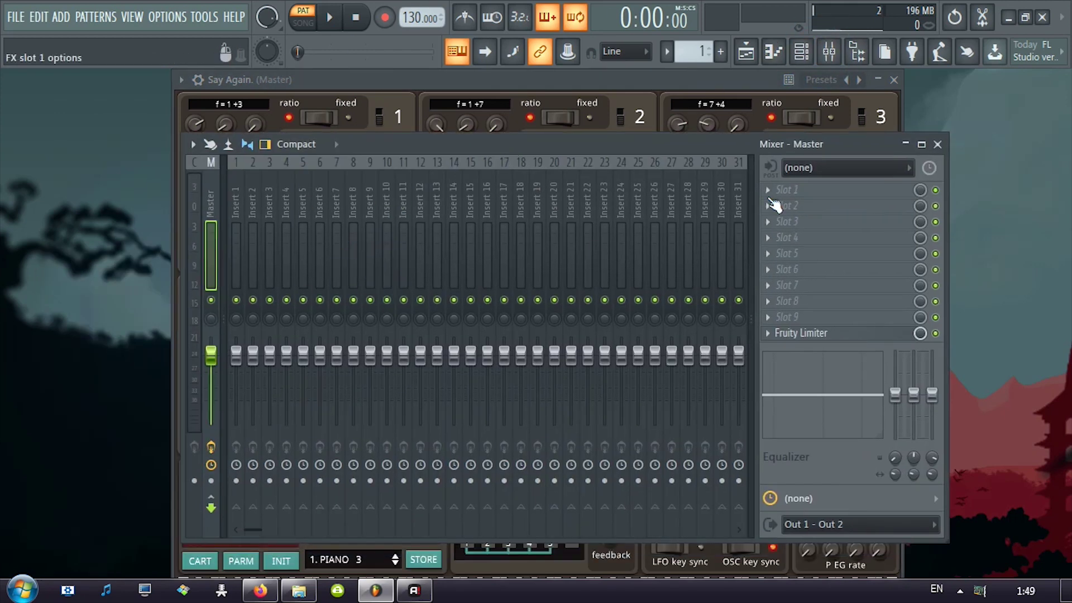
left_click(276, 130)
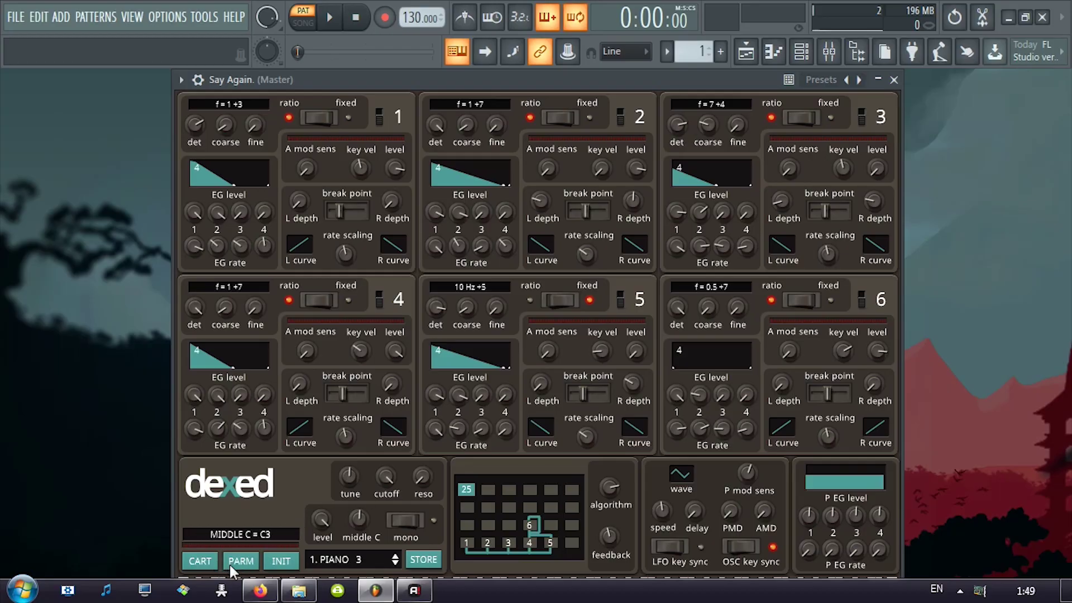
- Browse the SynprezFM cartridge folder, previewing the programs in cartridges 01, 05, 08, 11 and 02, and close the synth window
left_click(195, 560)
left_click(247, 116)
left_click(206, 116)
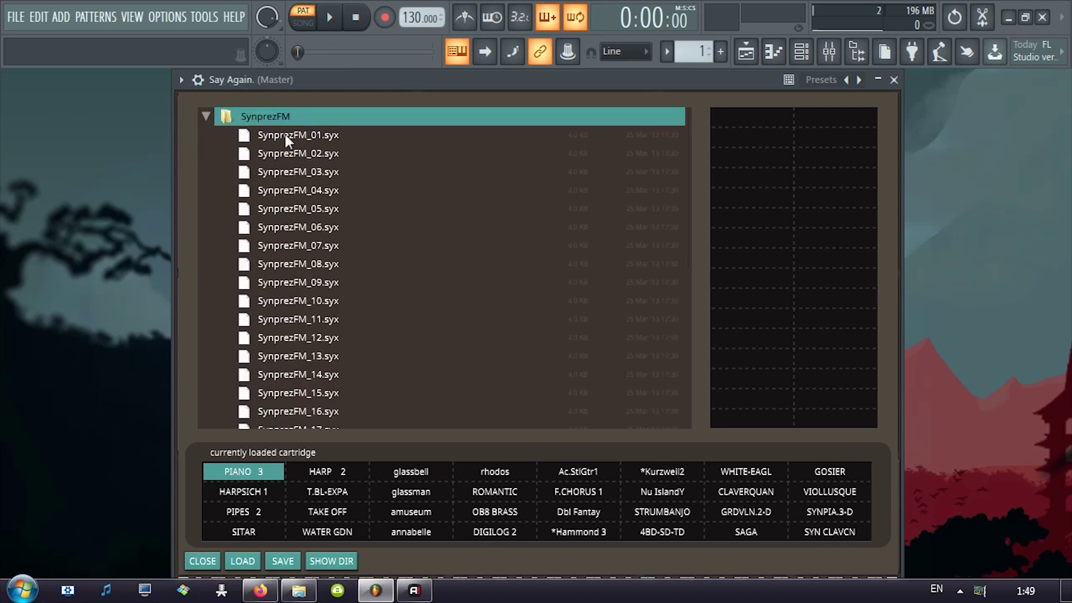
left_click(284, 134)
left_click(305, 208)
left_click(294, 265)
left_click(313, 319)
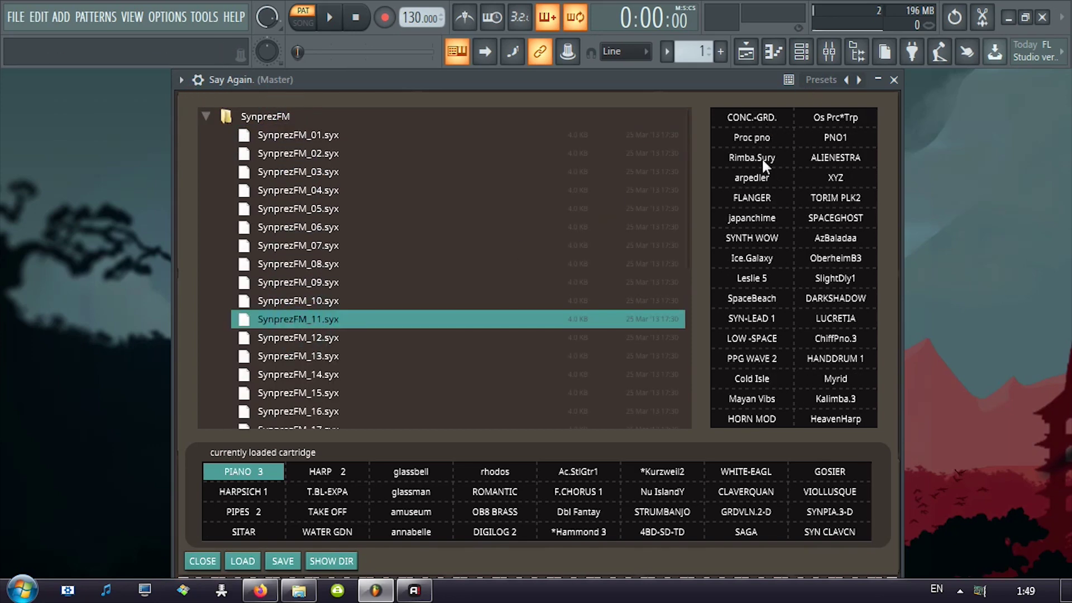
left_click(329, 154)
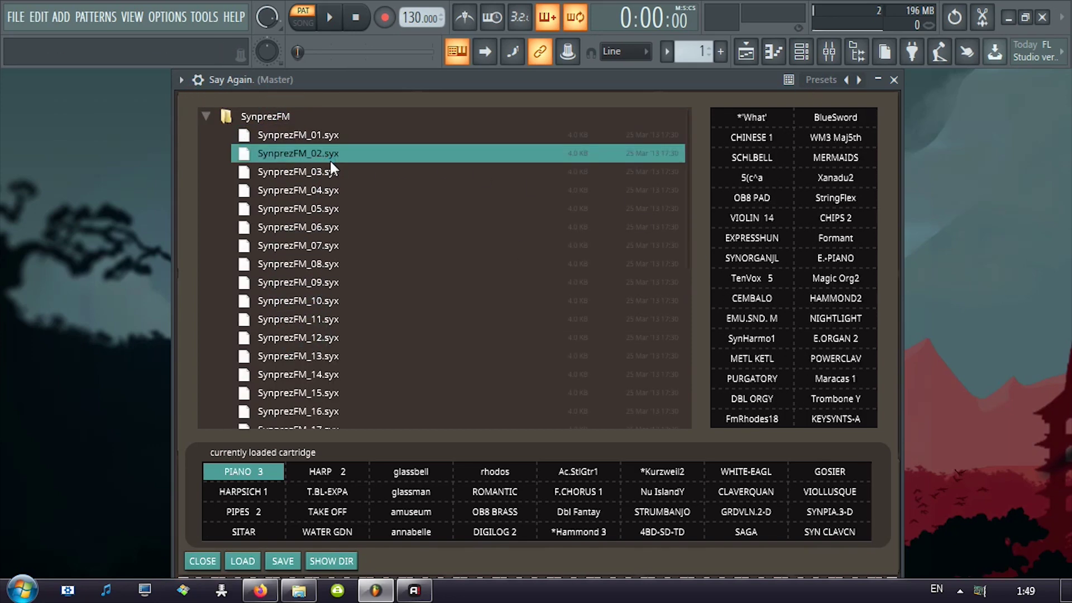
left_click(894, 80)
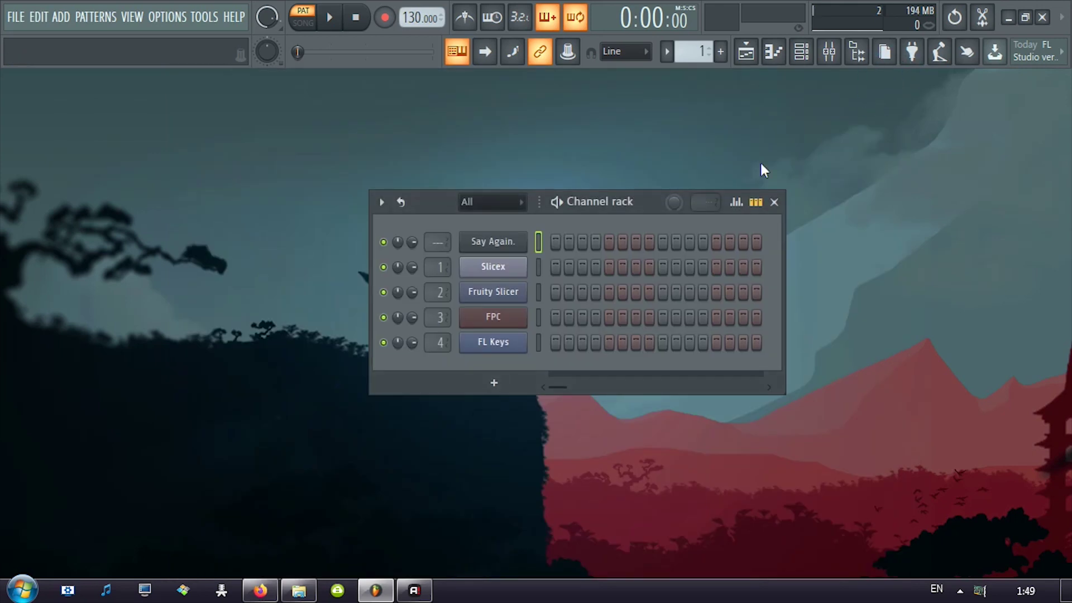
- Reopen Dexed on the Say Again. channel and audition the PIANO 3 program with a few notes
left_click(493, 242)
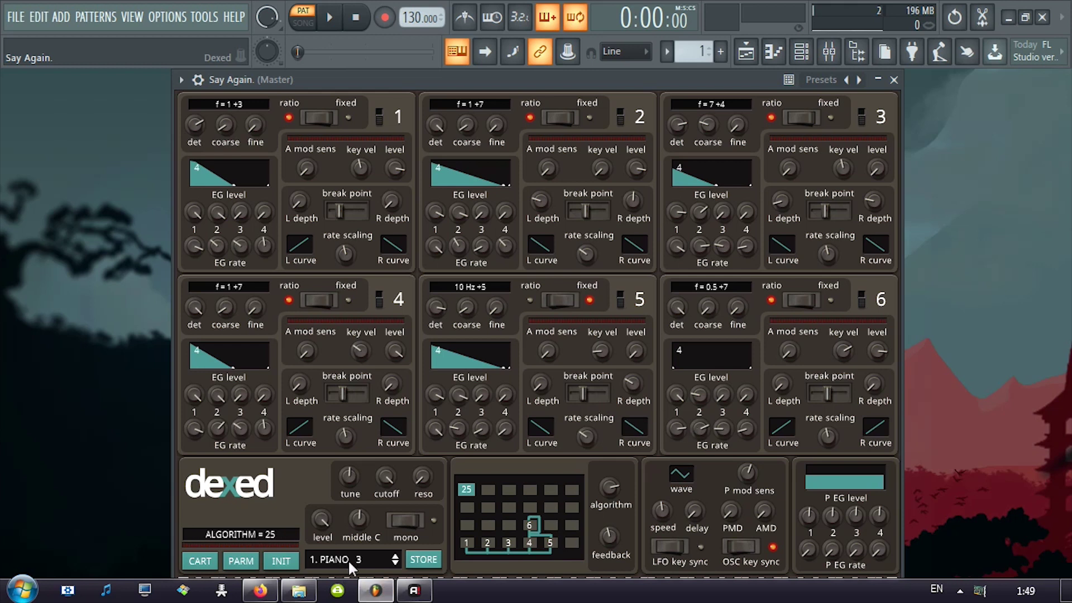
key("y")
key("i")
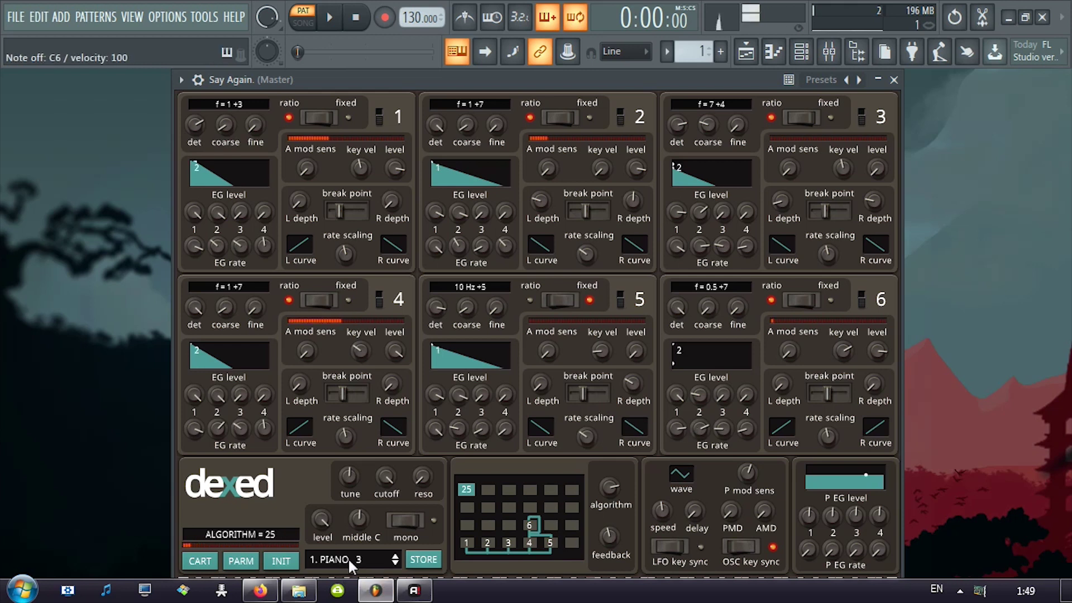
key("p")
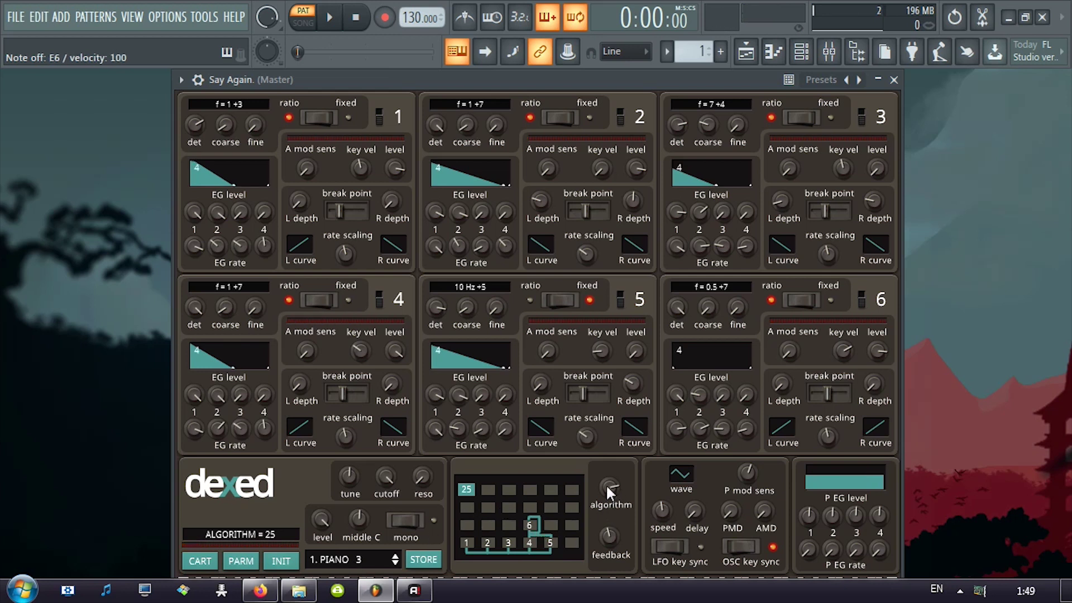
- Try algorithm 16 on the PIANO 3 program and set the algorithm to 21
left_click_drag(611, 488, 609, 528)
mouse_move(612, 531)
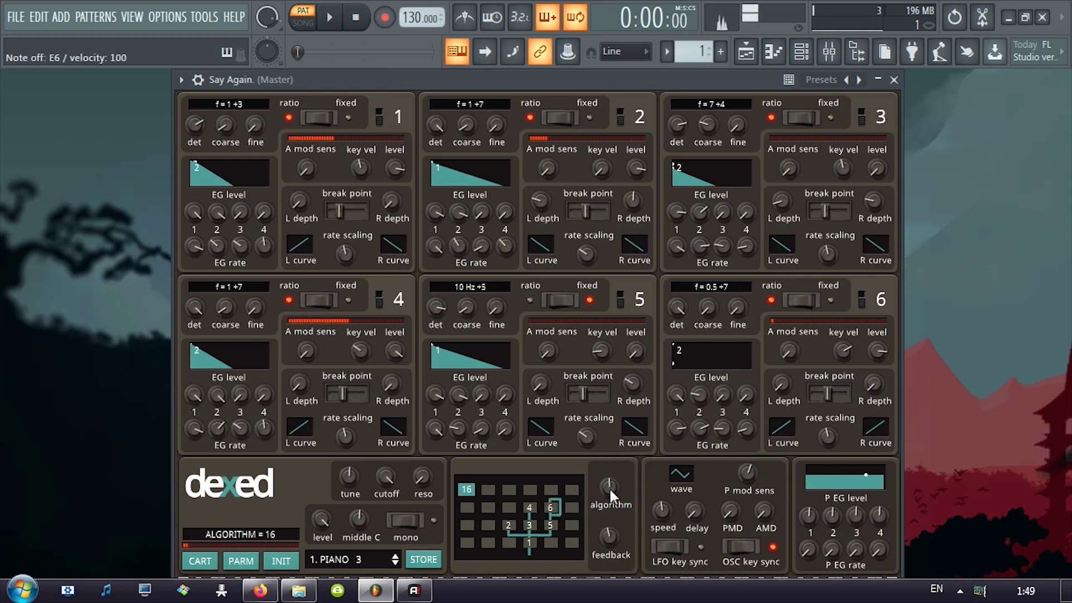
left_click_drag(609, 487, 709, 290)
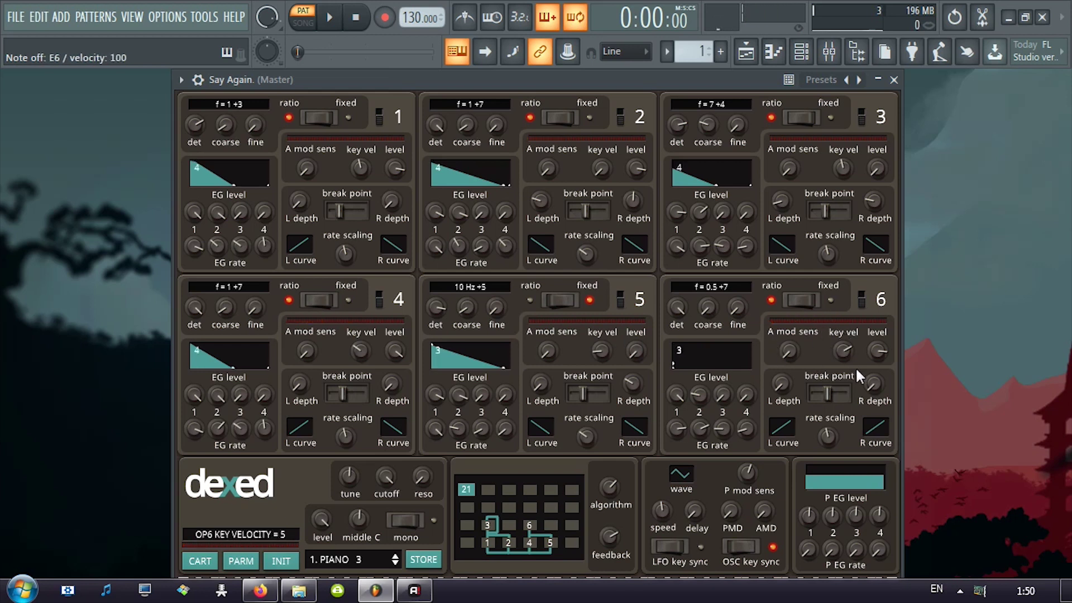
- Raise the output levels of operators 5 and 3, and open the program list
left_click_drag(629, 350, 645, 260)
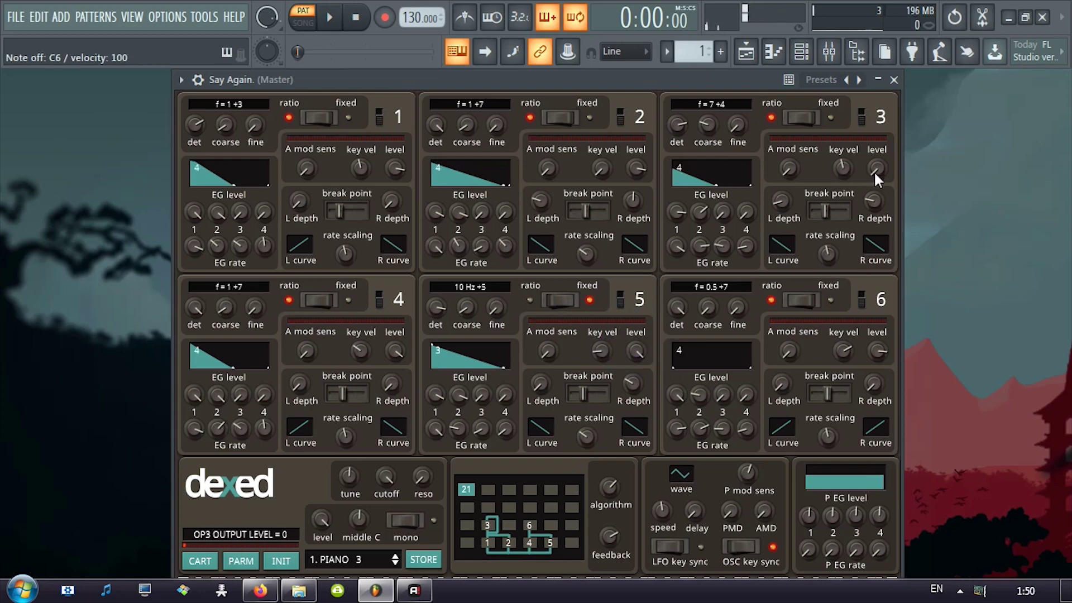
left_click_drag(875, 172, 922, 4)
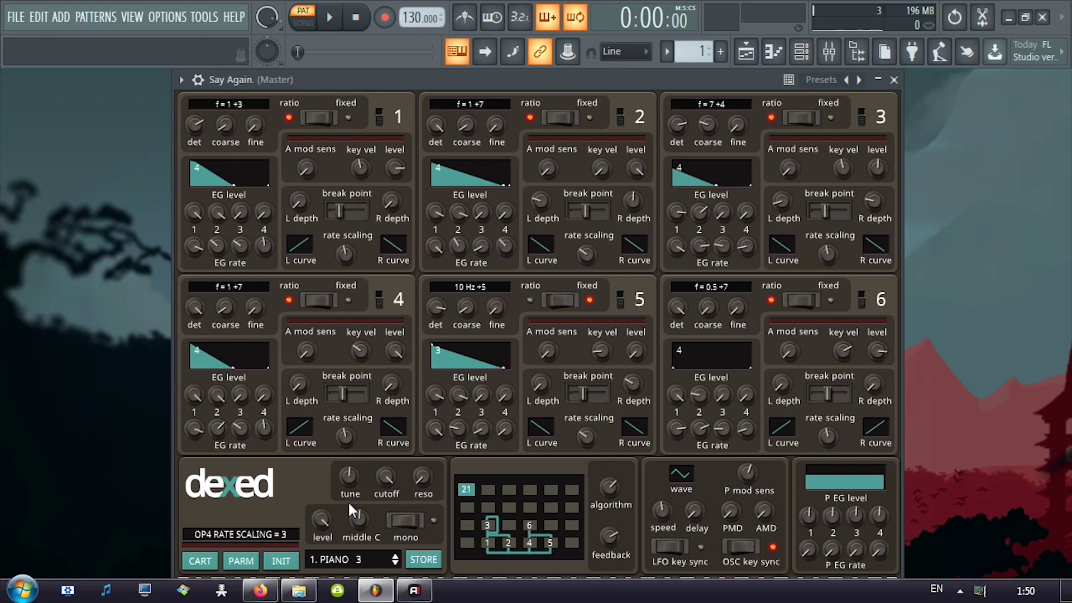
left_click(346, 559)
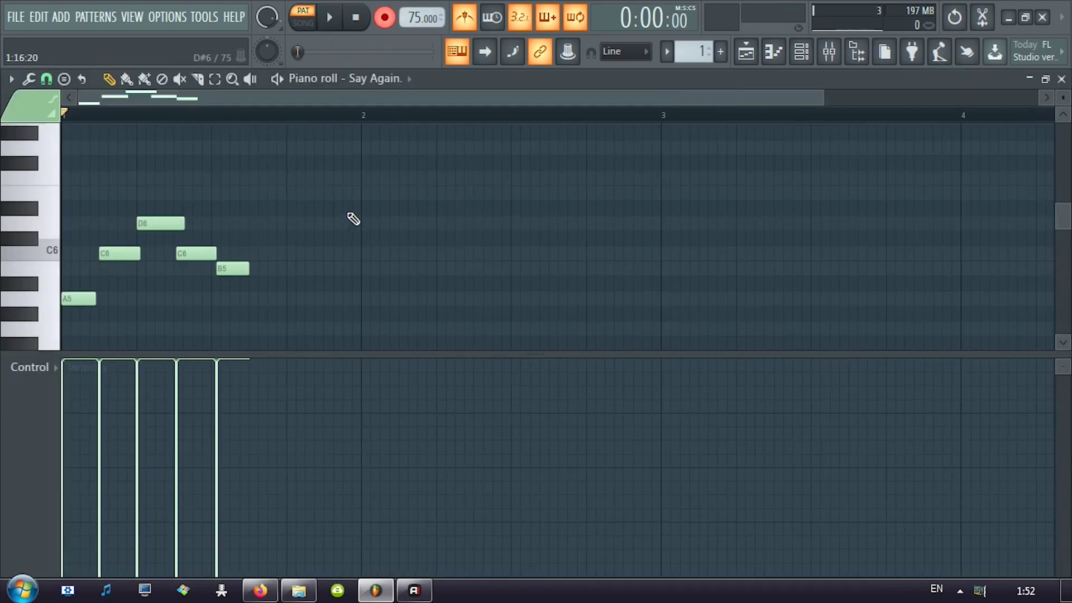
- Delete all notes from the Say Again. piano roll and dump the last 2 minutes of the score log into the selected pattern
key("ctrl+a")
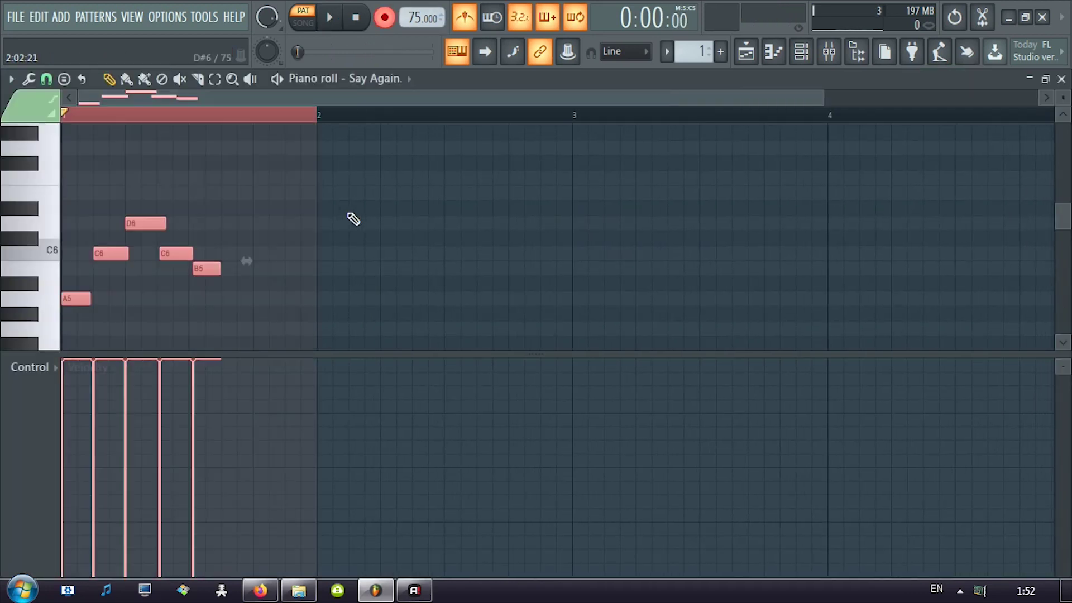
key("Delete")
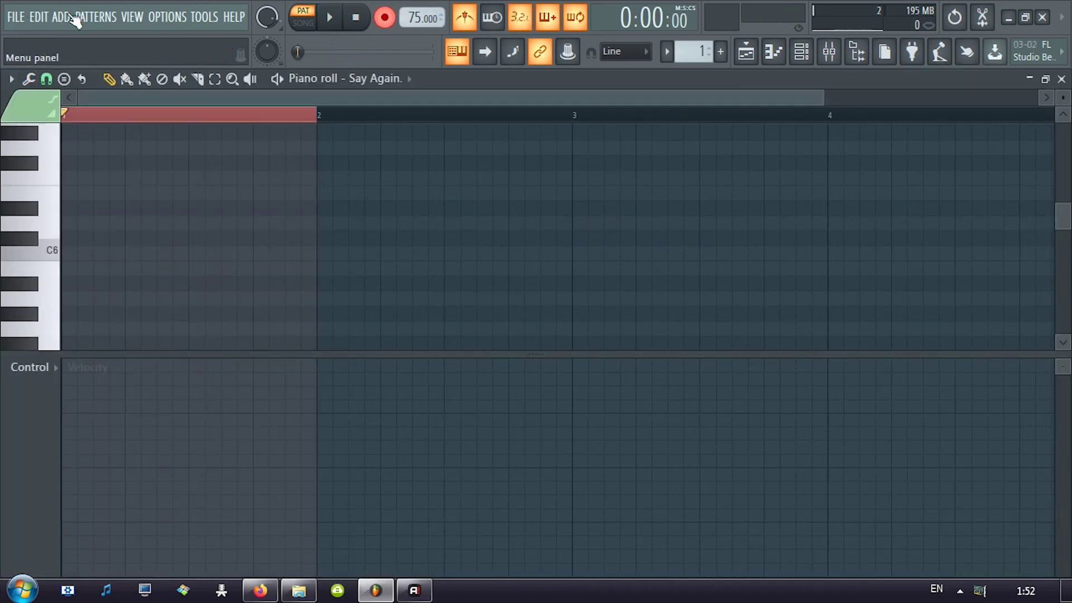
left_click(136, 18)
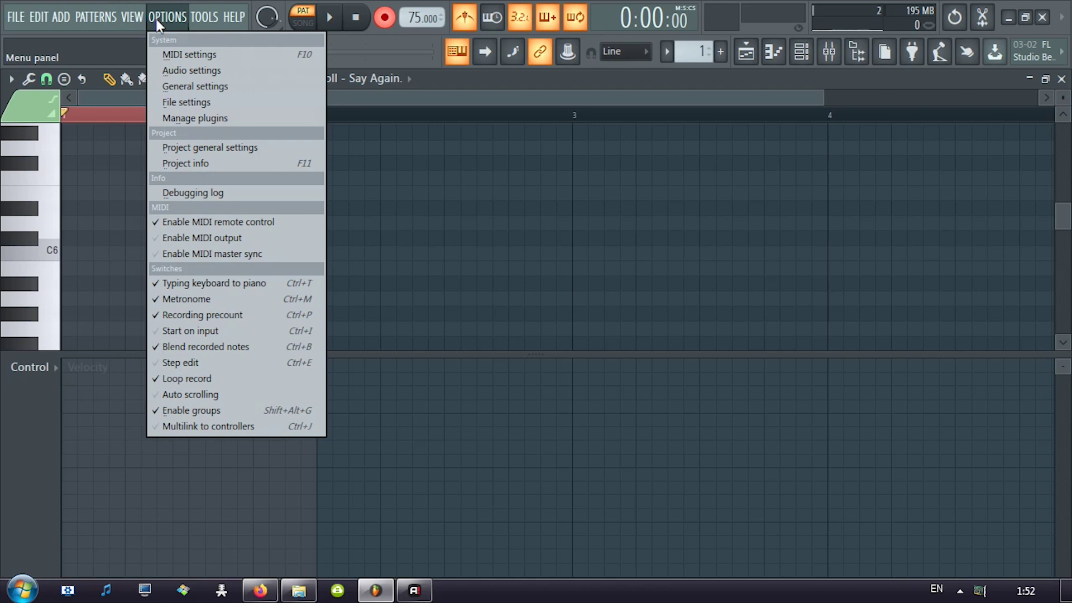
mouse_move(209, 23)
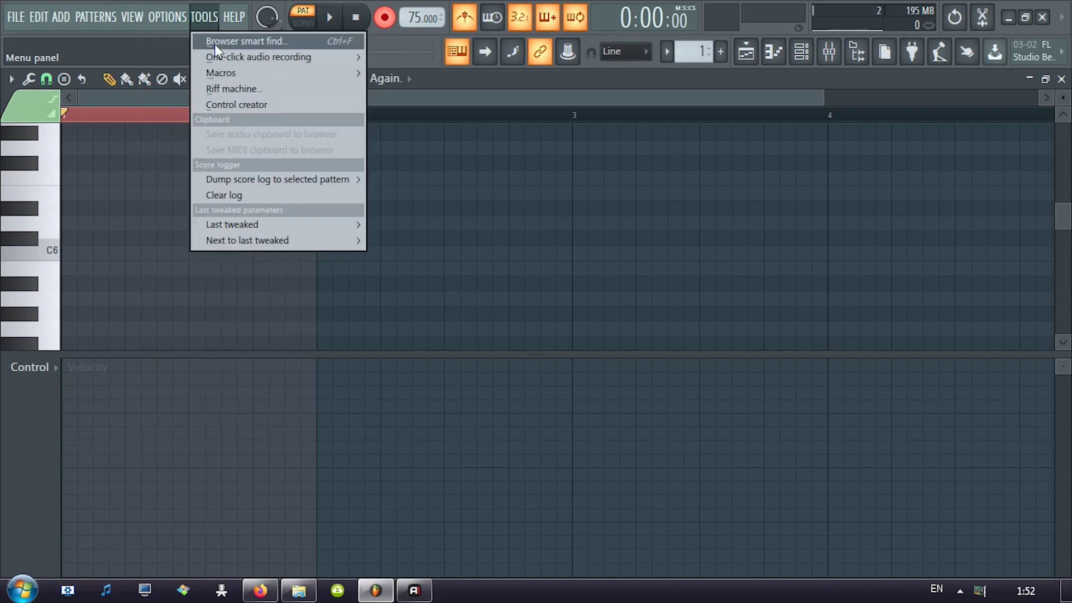
mouse_move(246, 180)
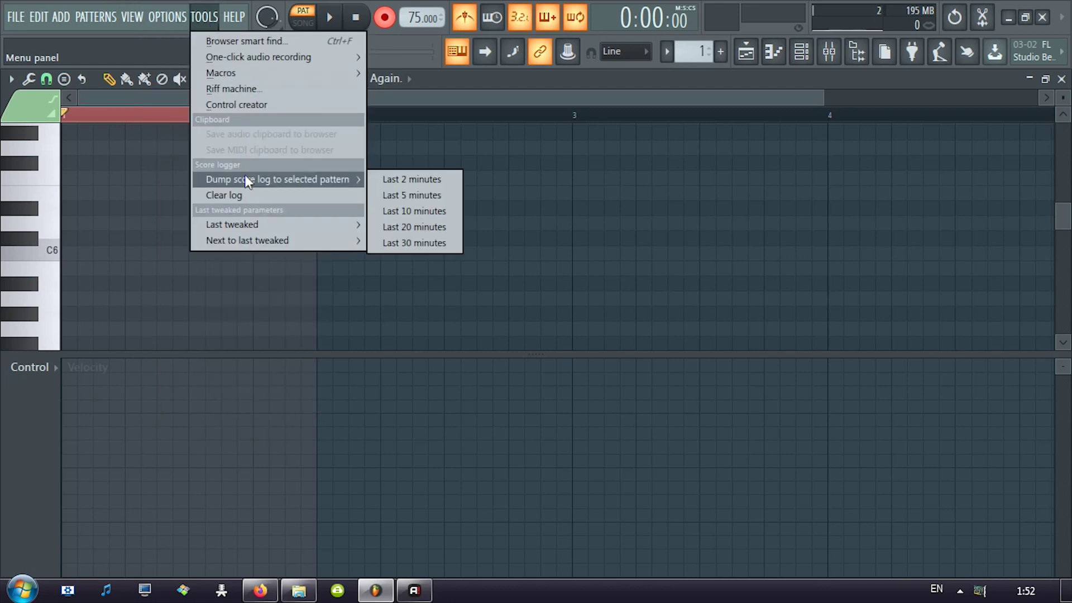
left_click(394, 180)
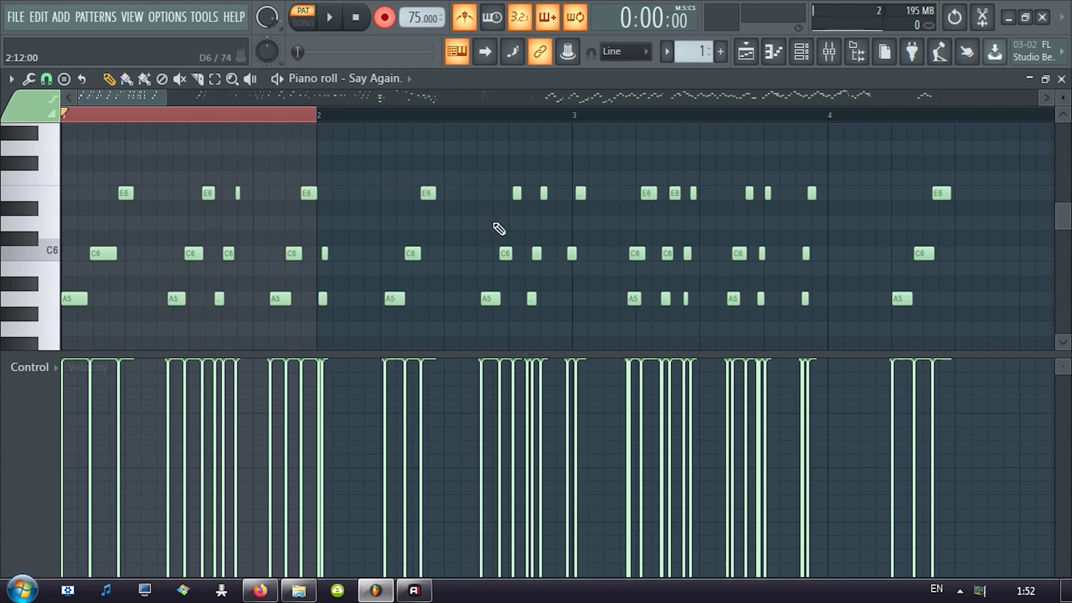
scroll(498, 228, "down", 10)
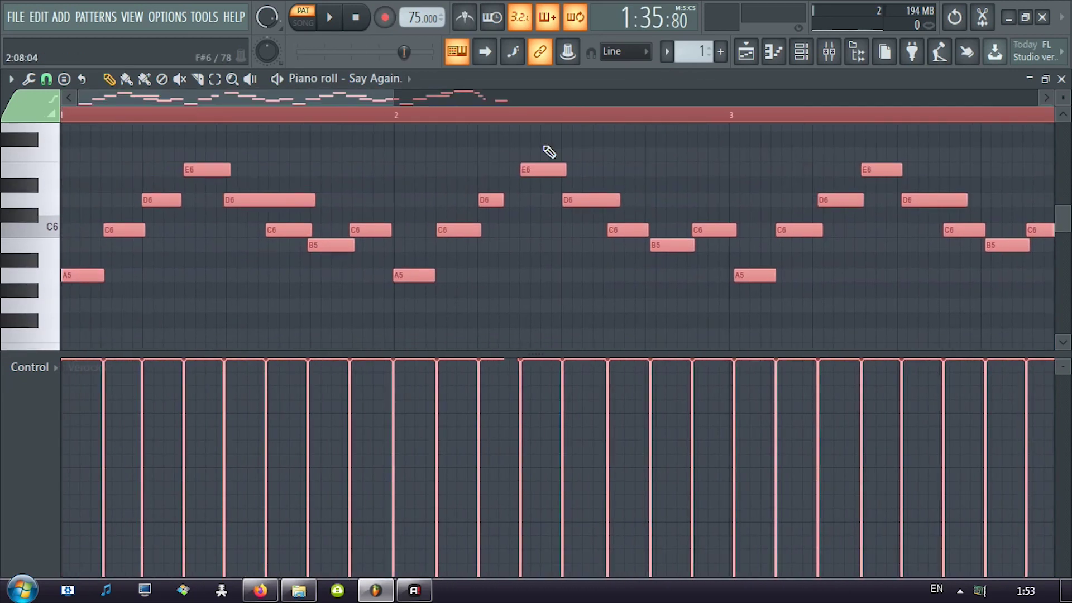
- Play the melody from the second half of bar 1, deselect its notes and quantize them with the Default template
key("space")
left_click(273, 115)
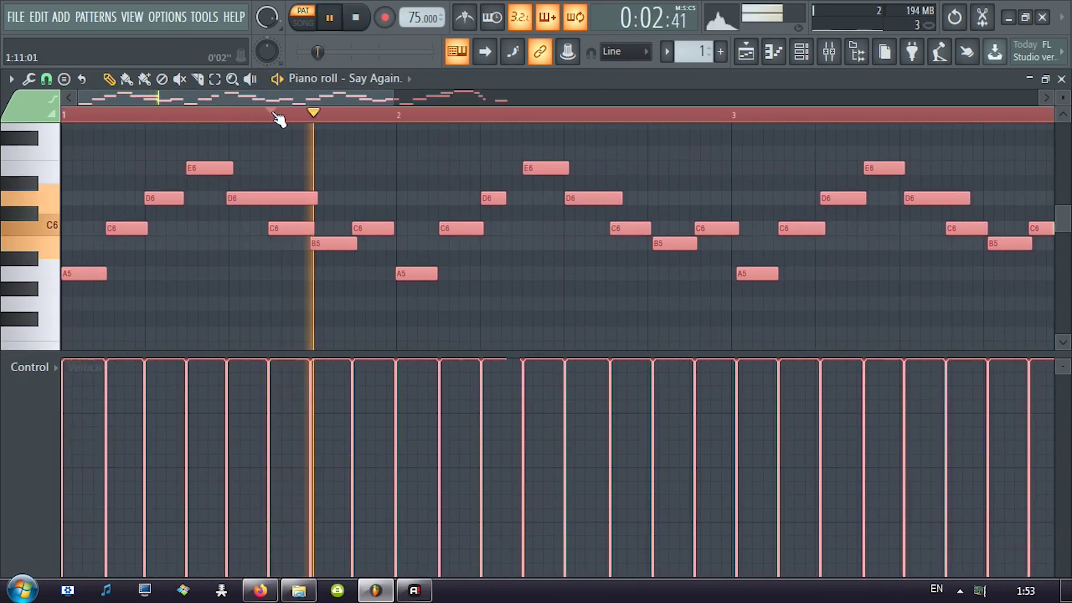
left_click(248, 116, "ctrl")
key("alt+q")
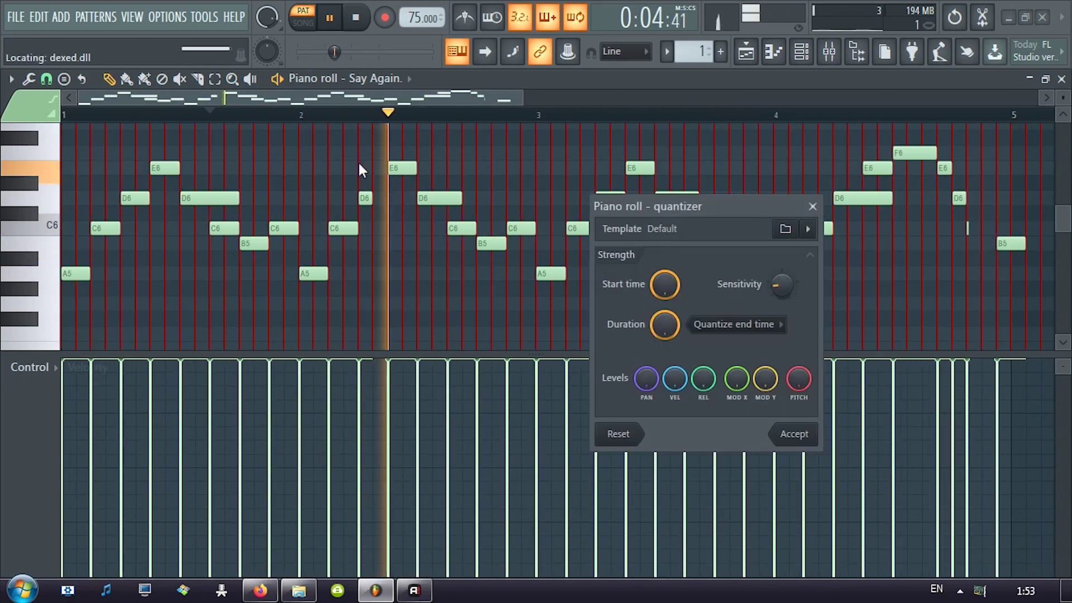
key("Escape")
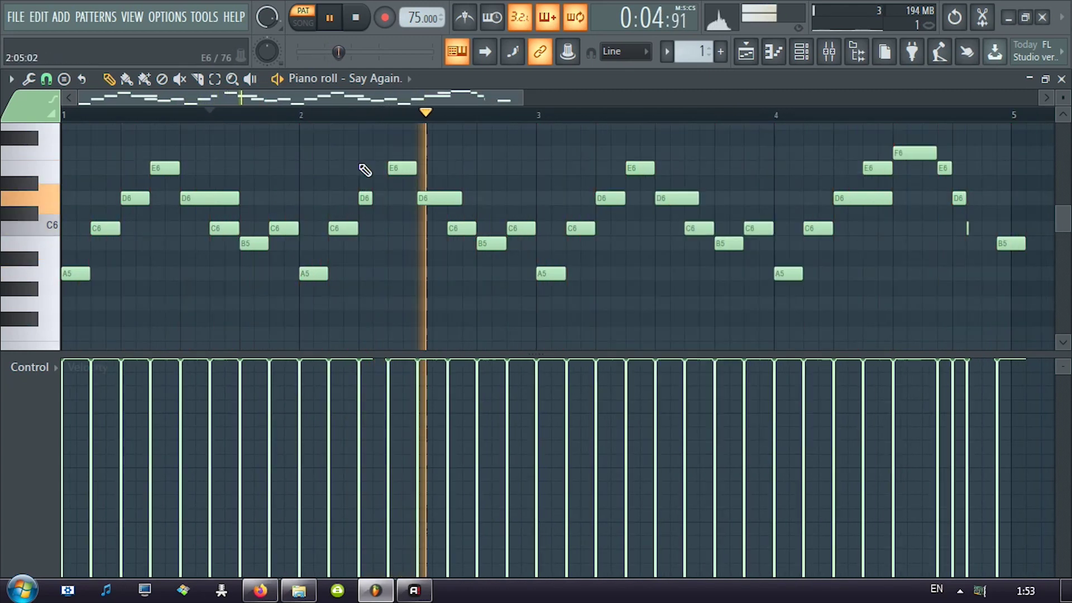
- Listen to the quantized melody with the metronome on through the end of bar 4 and stop playback
left_click(462, 22)
scroll(520, 124, "down", 1)
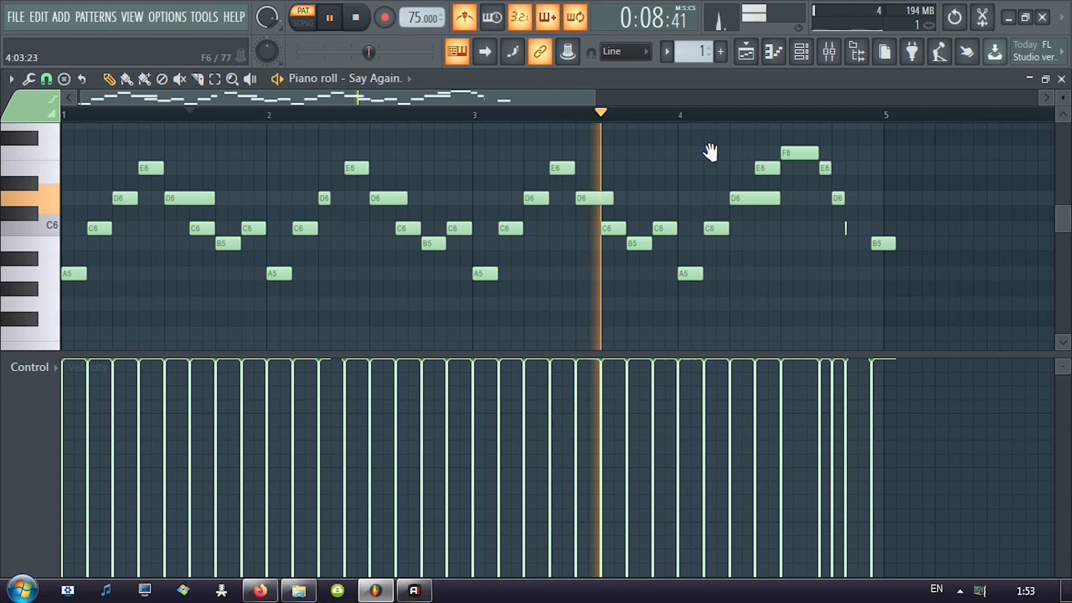
scroll(431, 151, "up", 1)
left_click_drag(665, 232, 651, 235)
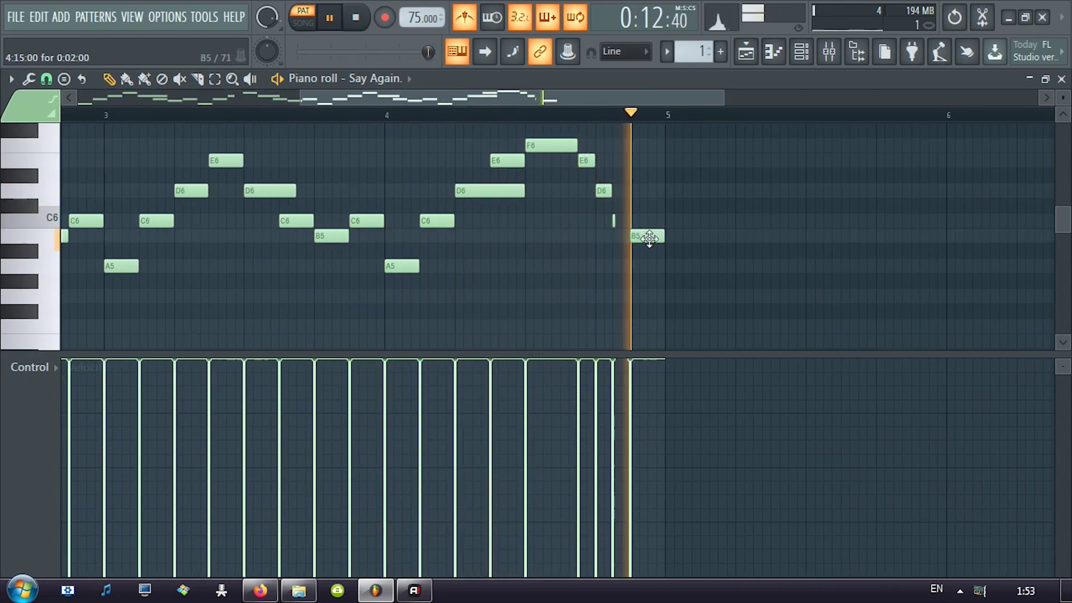
key("space")
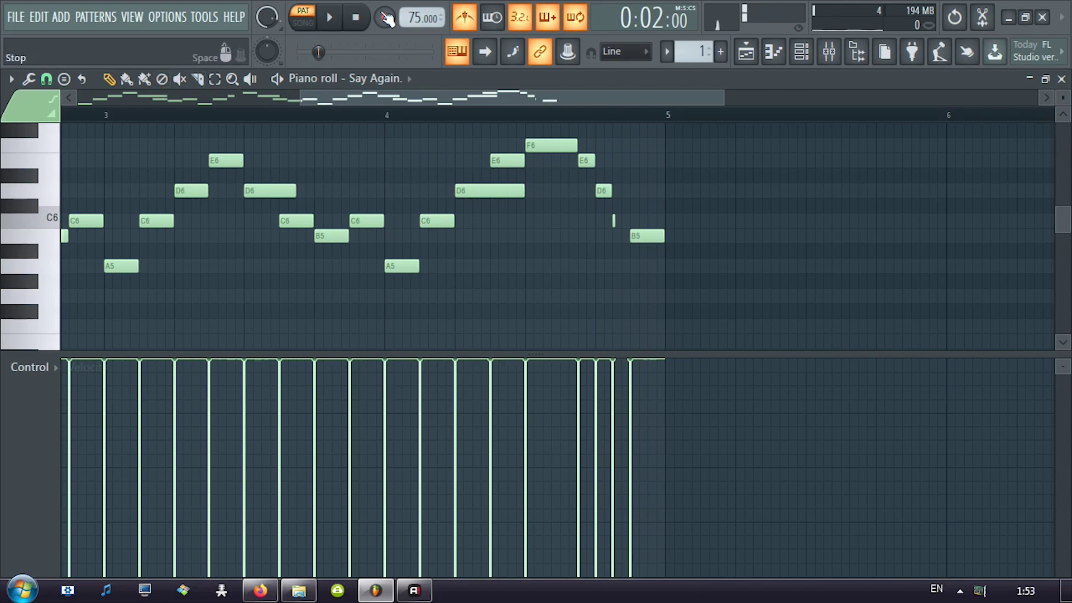
- Replay the melody's ending from early in bar 4 without the metronome
left_click(472, 114)
key("space")
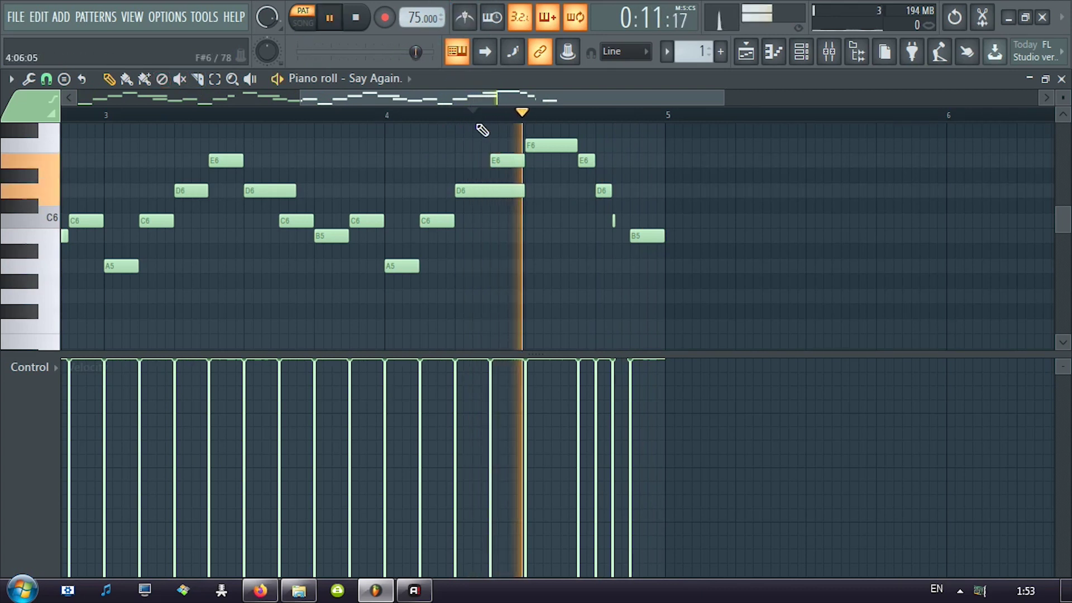
scroll(522, 294, "down", 3)
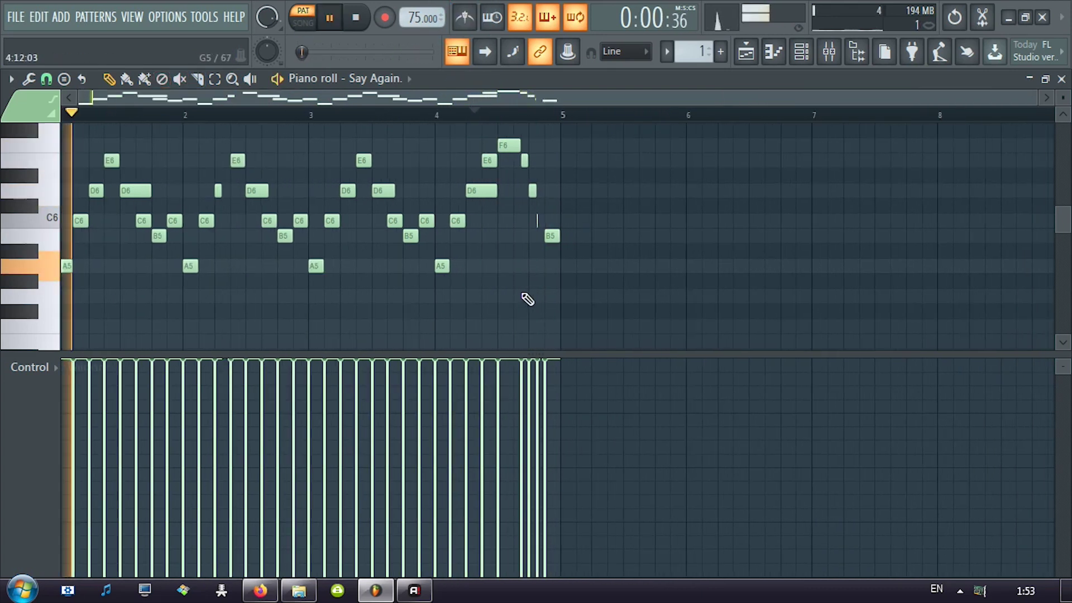
- Stop playback, close the piano roll and clone the Say Again. channel in the channel rack
left_click(1061, 79)
key("space")
right_click(488, 239)
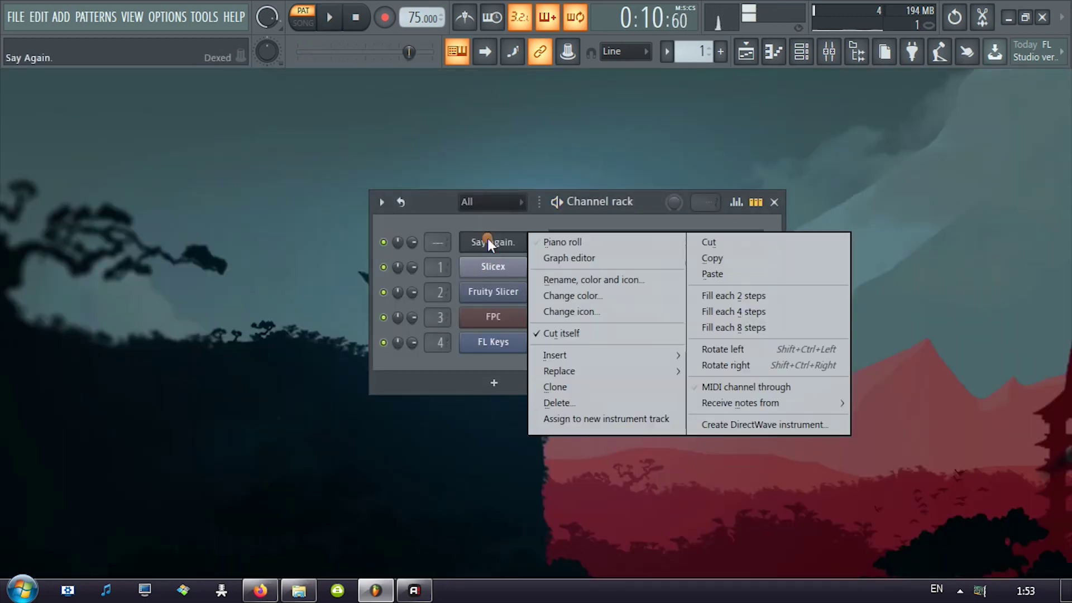
left_click(582, 385)
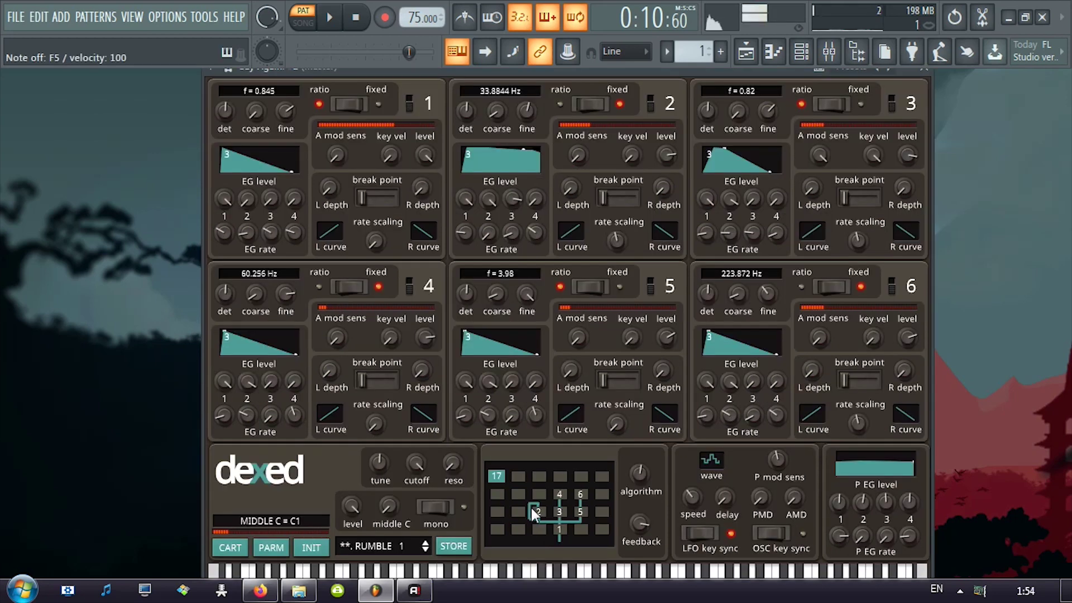
- Audition Dexed presets on the cloned channel by playing notes, loading SAGA and SYN CLAVCN
key("y")
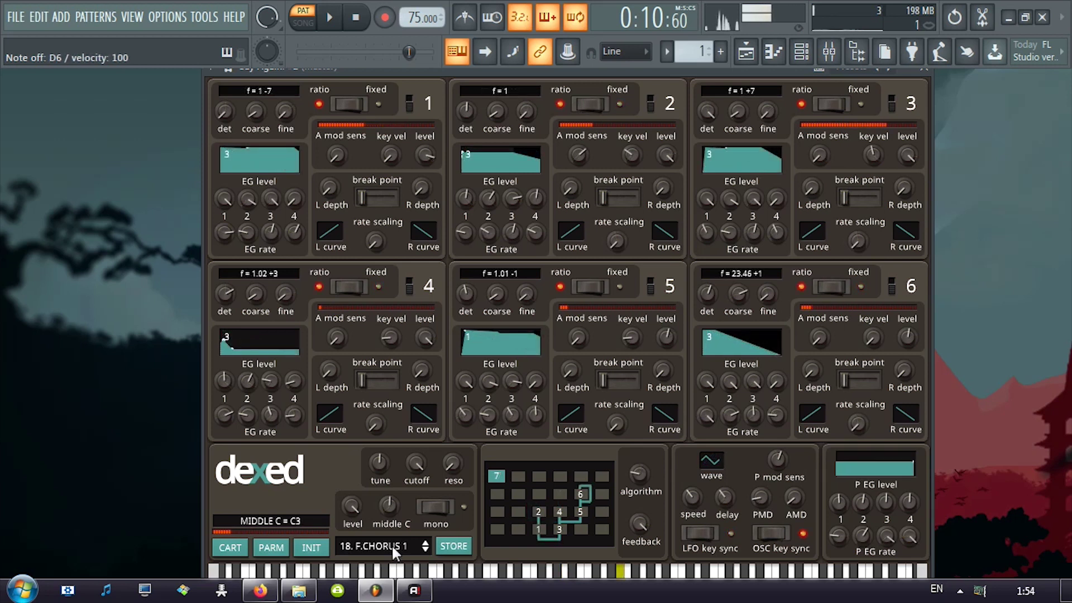
key("space")
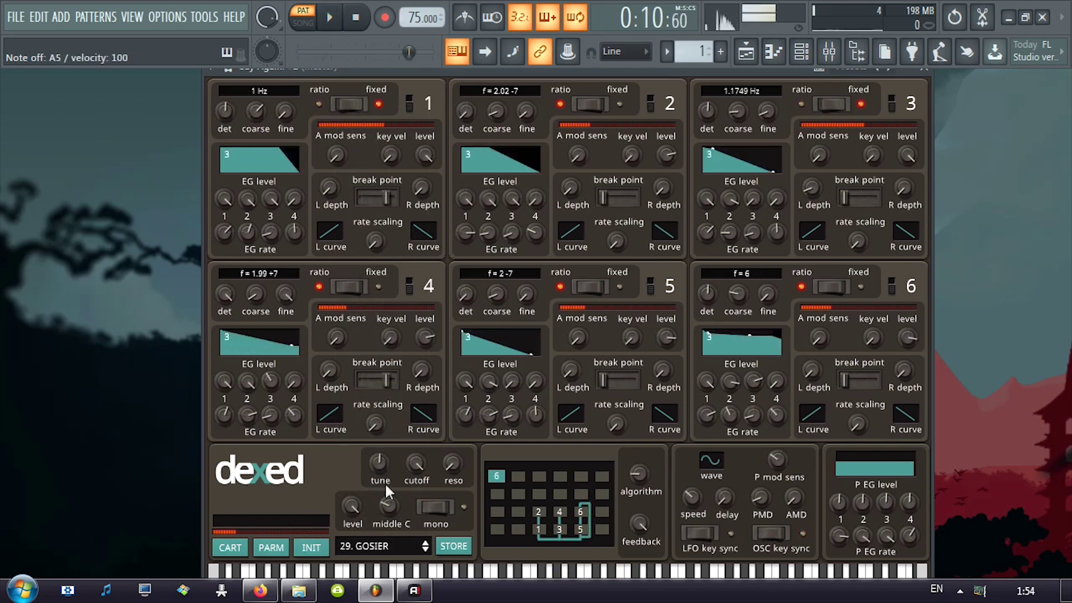
left_click(374, 545)
left_click(372, 477)
left_click(384, 545)
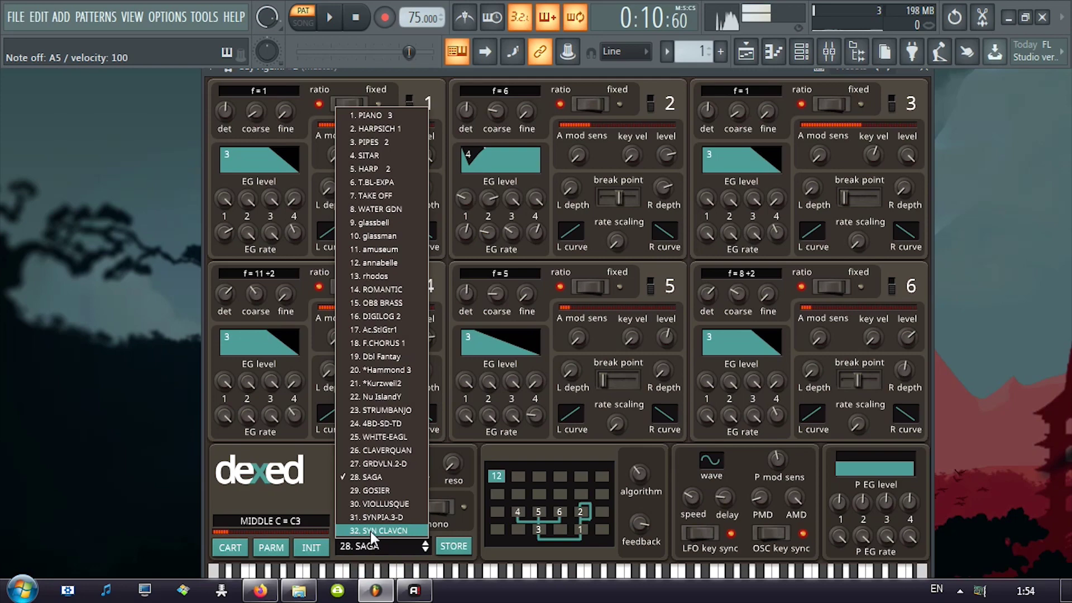
left_click(371, 531)
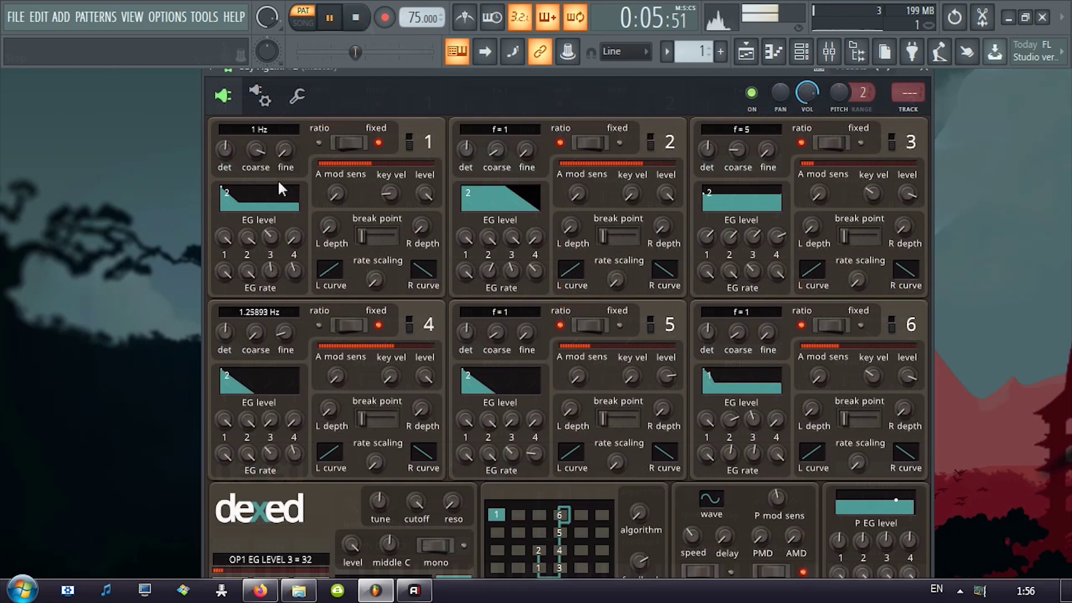
- Restart playback and set operator 1's EG level 1 to 76 and EG level 3 to 84 while listening
left_click(356, 18)
left_click(329, 18)
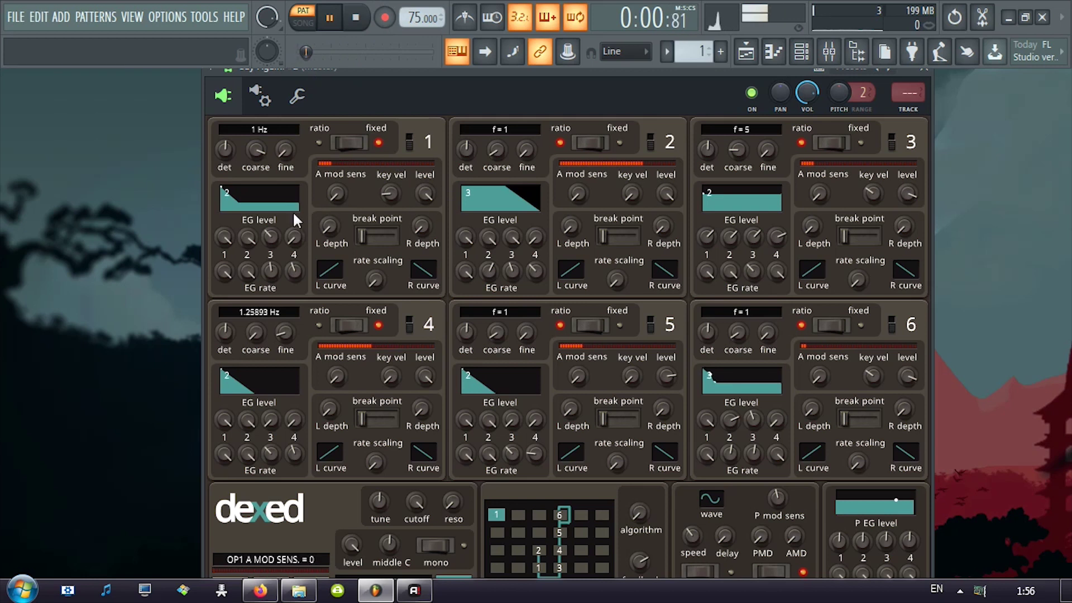
left_click_drag(220, 236, 230, 255)
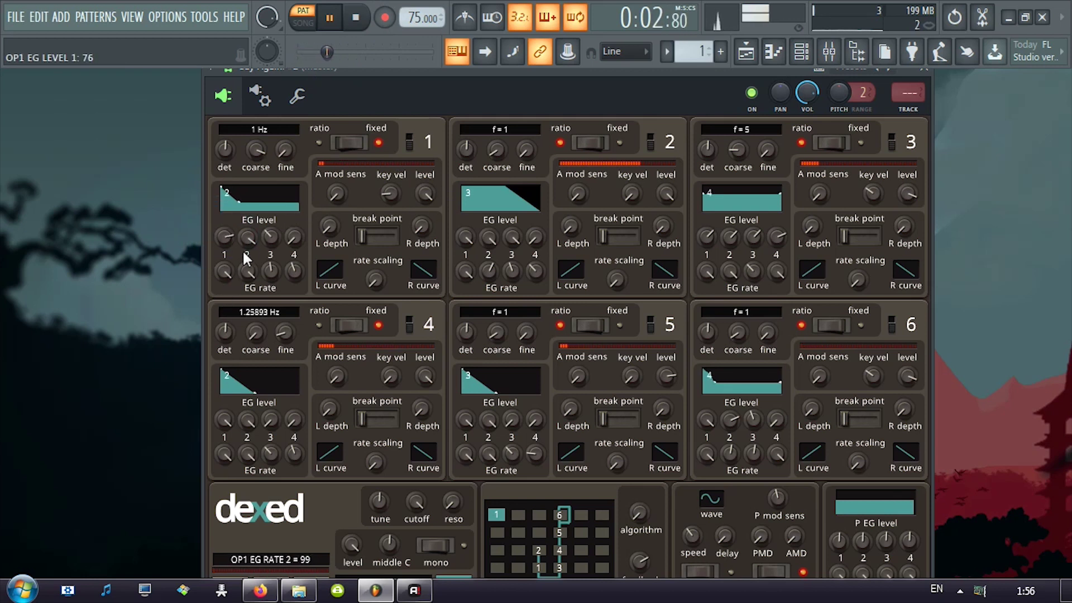
left_click_drag(247, 240, 247, 309)
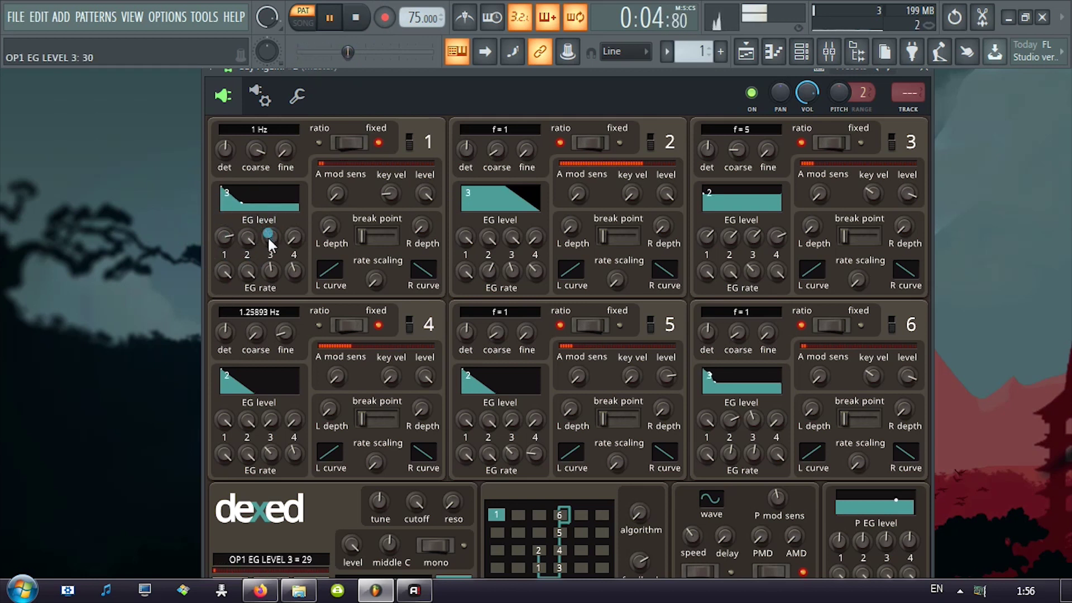
left_click_drag(269, 244, 272, 238)
left_click_drag(277, 179, 287, 123)
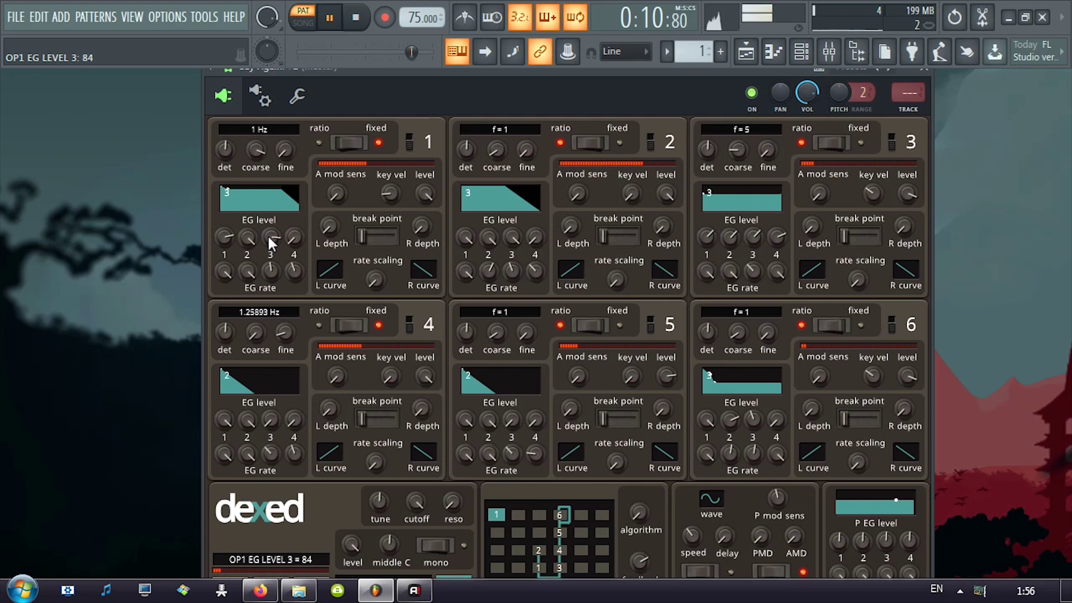
key("space")
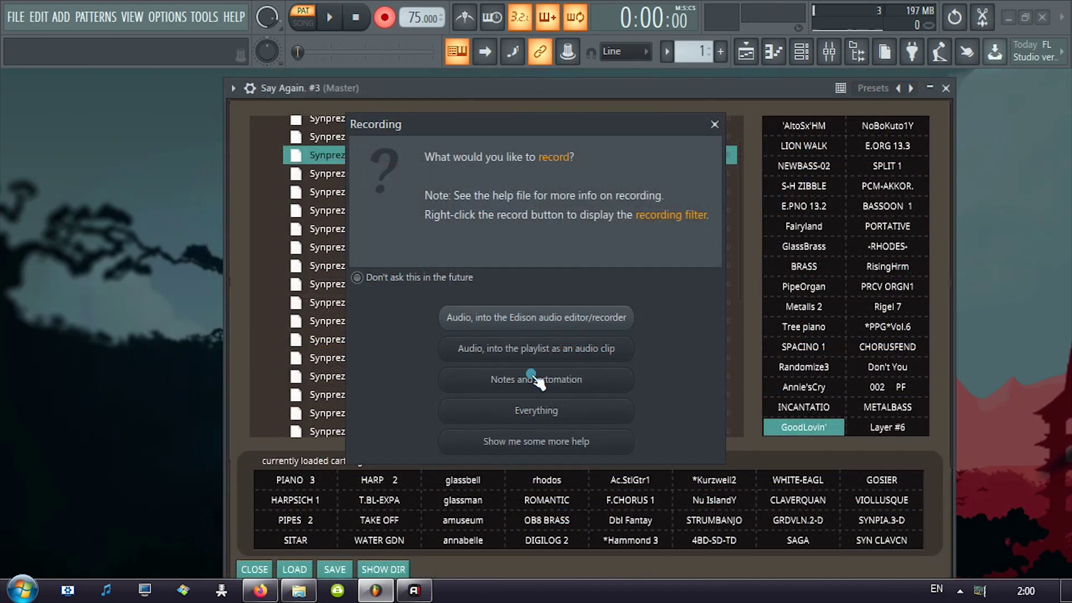
- Record a take of notes and automation on Say Again. #3 with the GoodLovin' preset, and stop recording
left_click(536, 379)
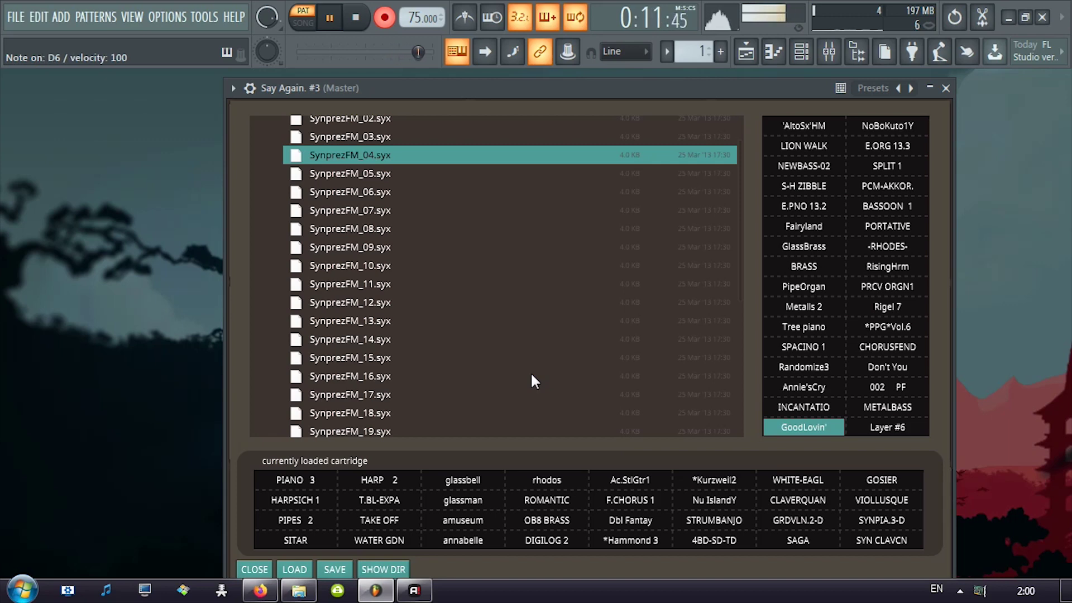
key("space")
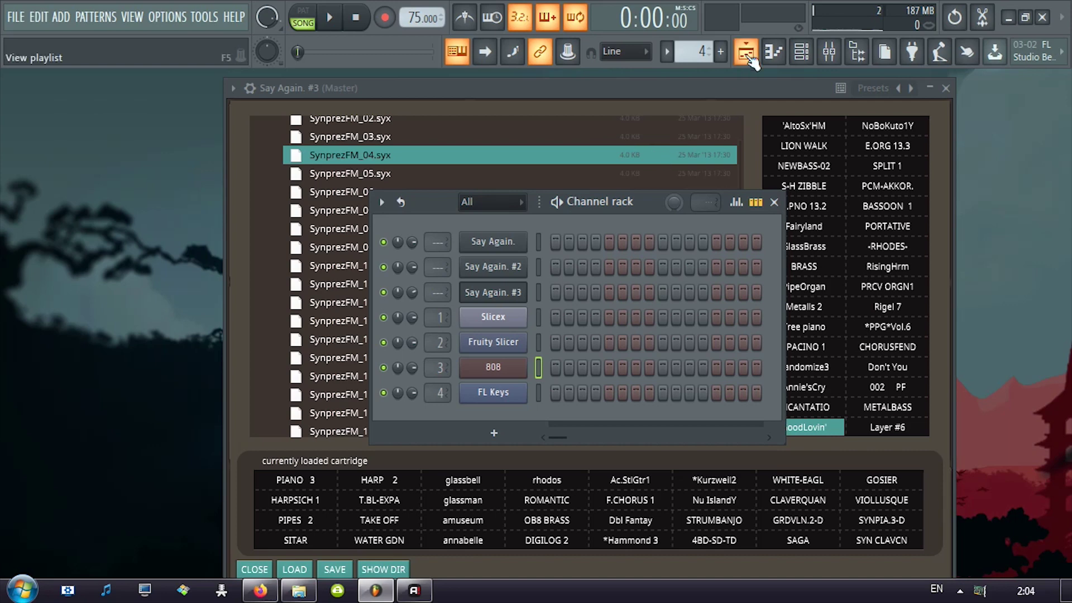
- Show the browser and expand the 2. NMV3 - Kicks folder inside the Prm-Nightmare V3 drum kit
left_click(858, 51)
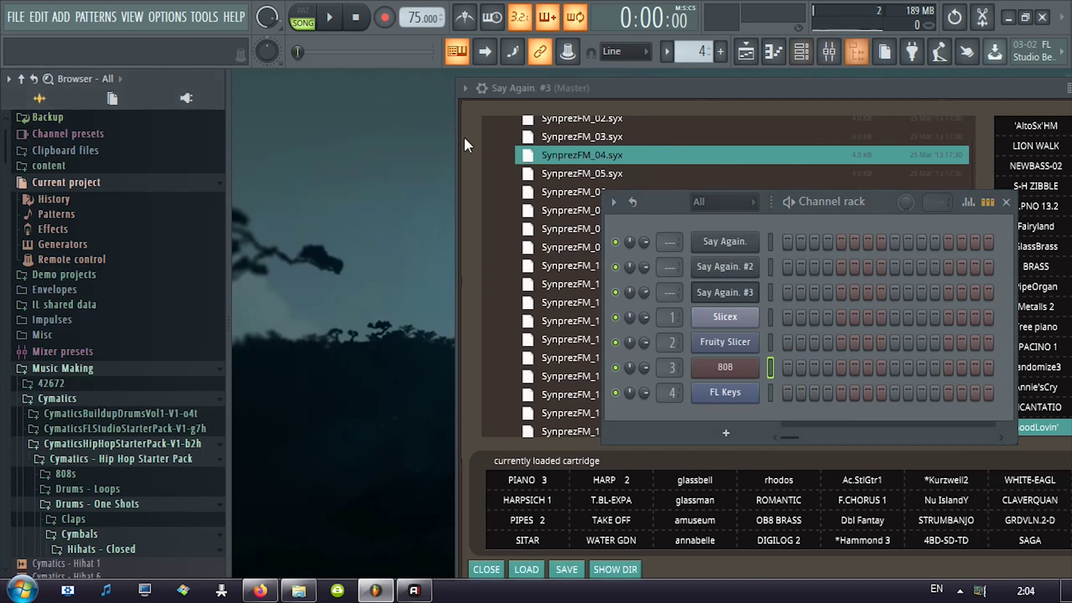
left_click(93, 400)
scroll(95, 391, "down", 6)
left_click(102, 321)
scroll(112, 330, "down", 5)
left_click(124, 330)
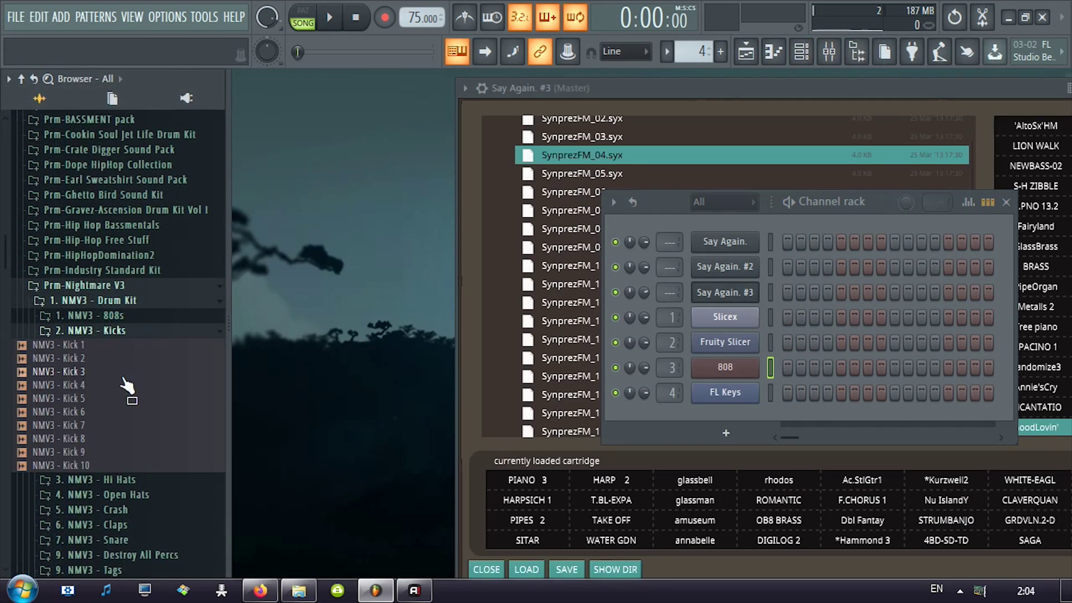
- Audition the kick samples NMV3 - Kick 3, Kick 2, Kick 1 and Kick 4
left_click(116, 371)
left_click(104, 358)
left_click(93, 345)
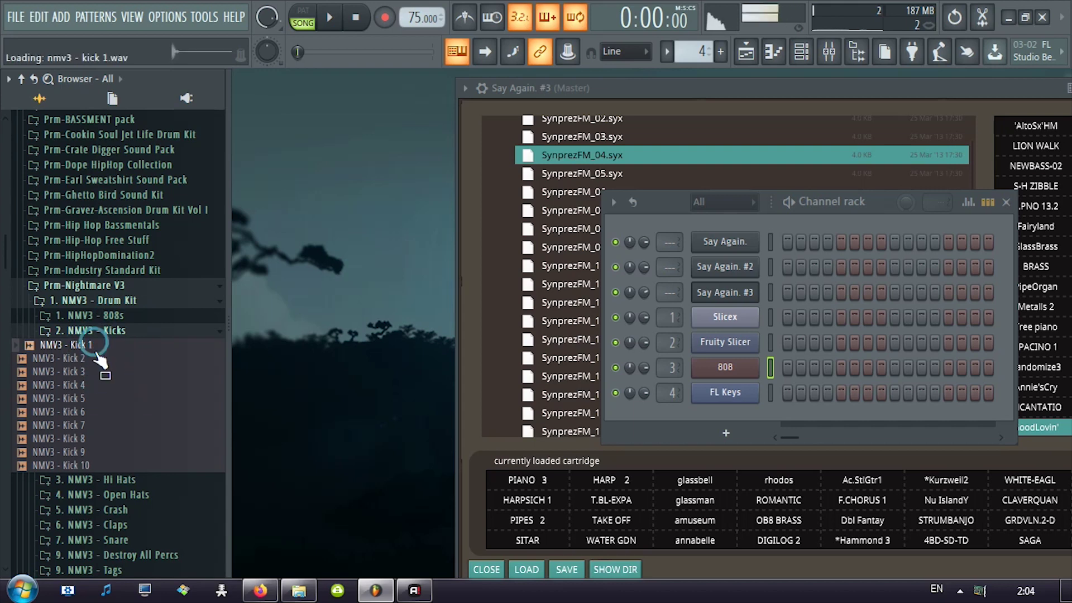
left_click(62, 385)
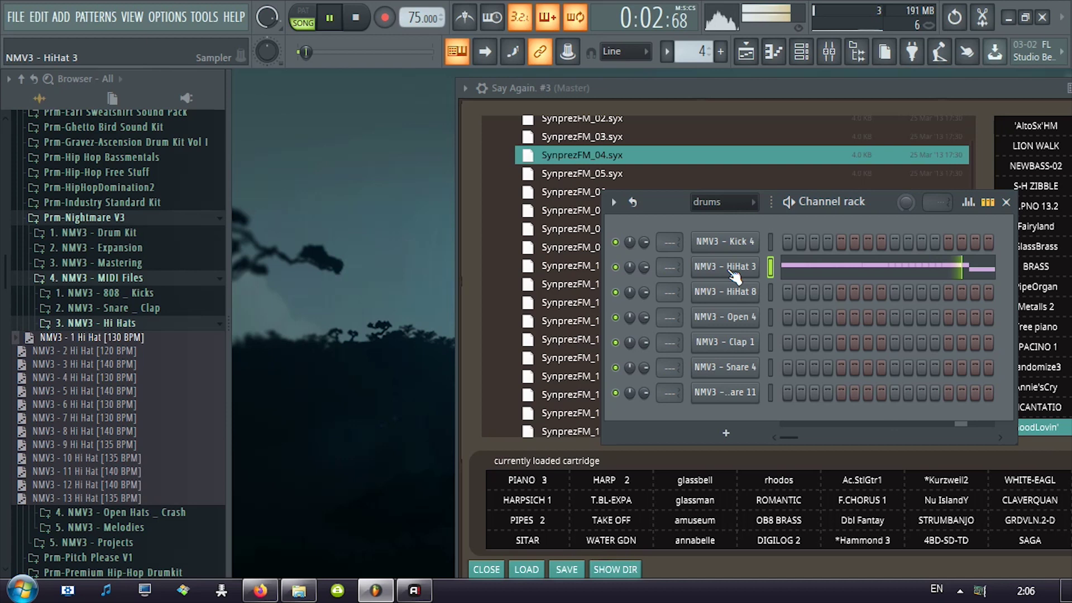
- Look over the NMV3 - HiHat 3 notes in the piano roll during playback and close it
left_click(800, 271)
scroll(617, 271, "down", 4)
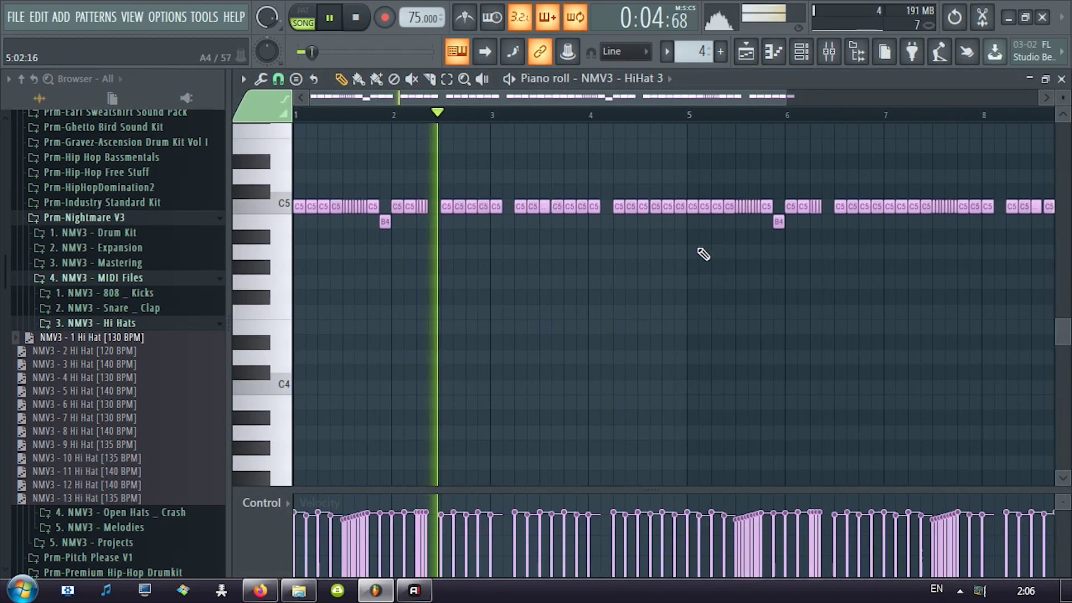
left_click(1062, 79)
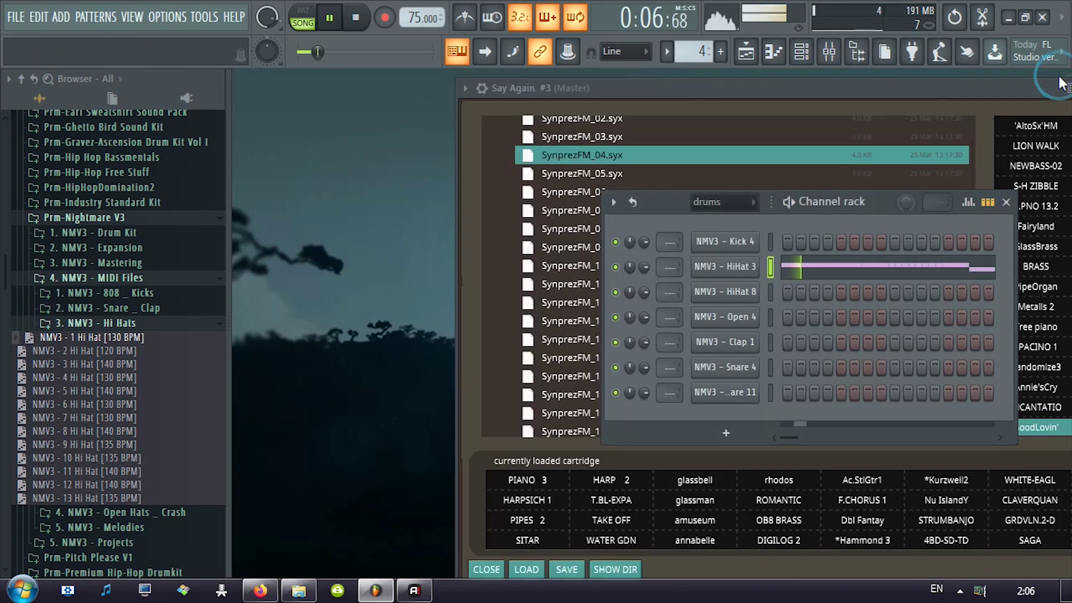
- In the playlist, move the Pattern 4 clip at bar 5 to Track 4, and delete it and the clip at bar 7
left_click(752, 48)
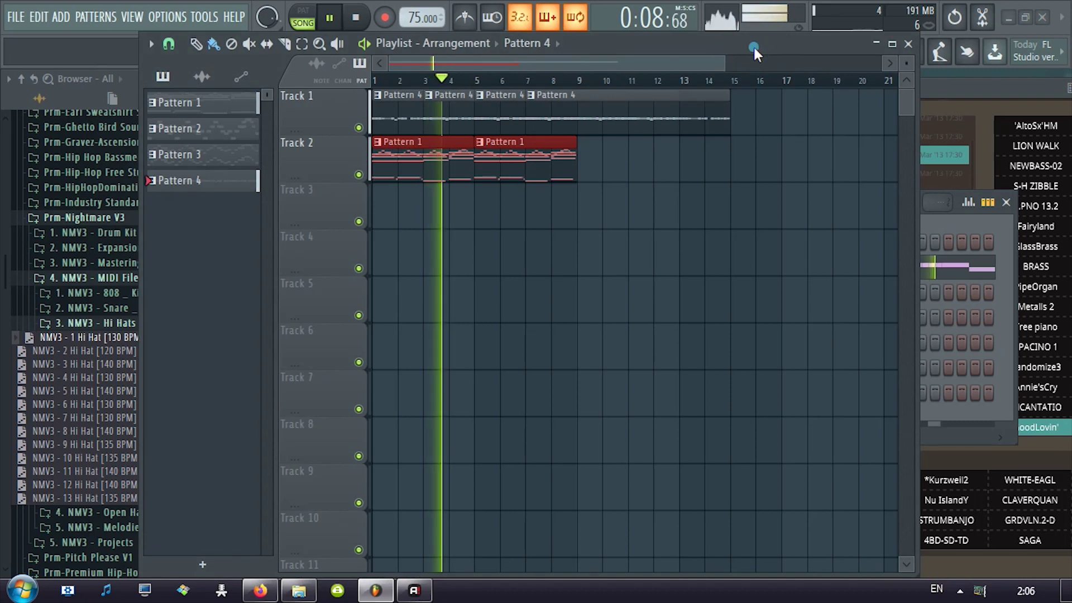
left_click_drag(631, 106, 618, 291)
right_click(663, 206)
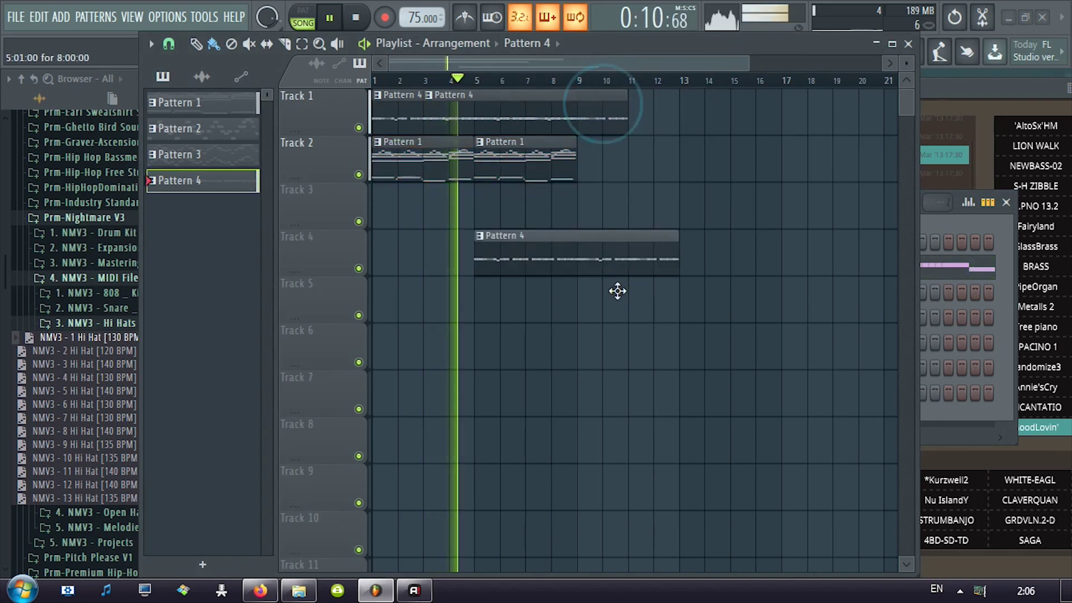
right_click(629, 243)
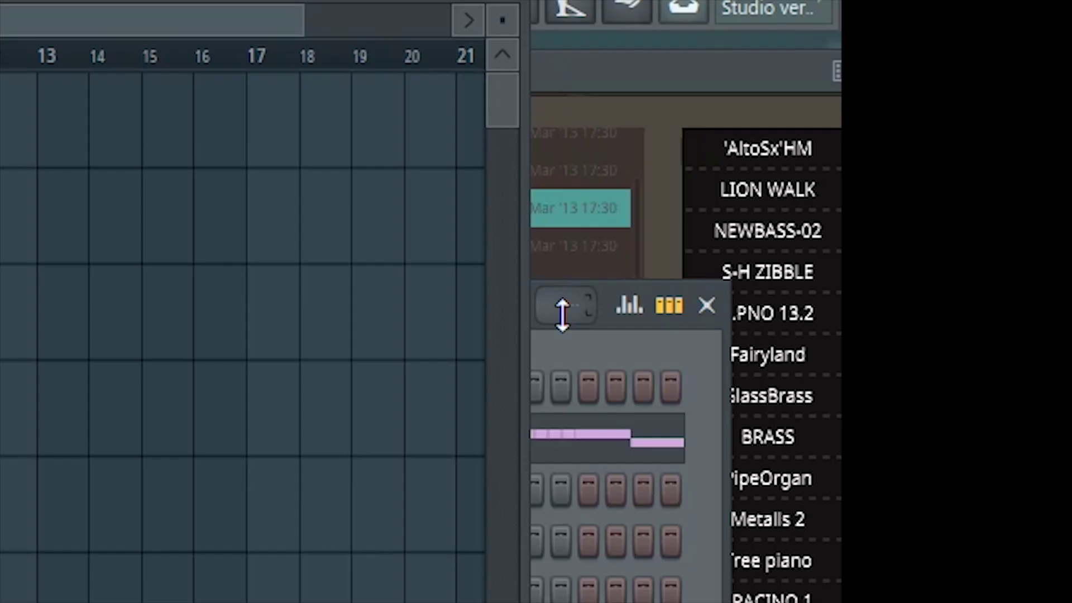
- Audition the SynprezFM_04 presets GlassBrass, BRASS and S-H ZIBBLE on Say Again. #3
left_click(584, 347)
left_click(734, 381)
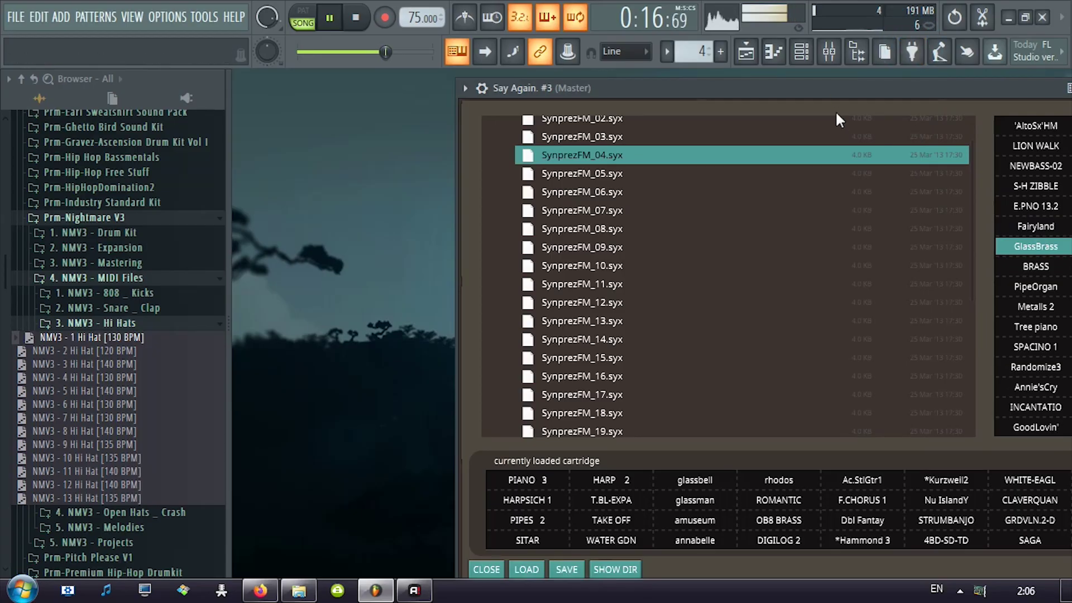
left_click_drag(835, 112, 669, 110)
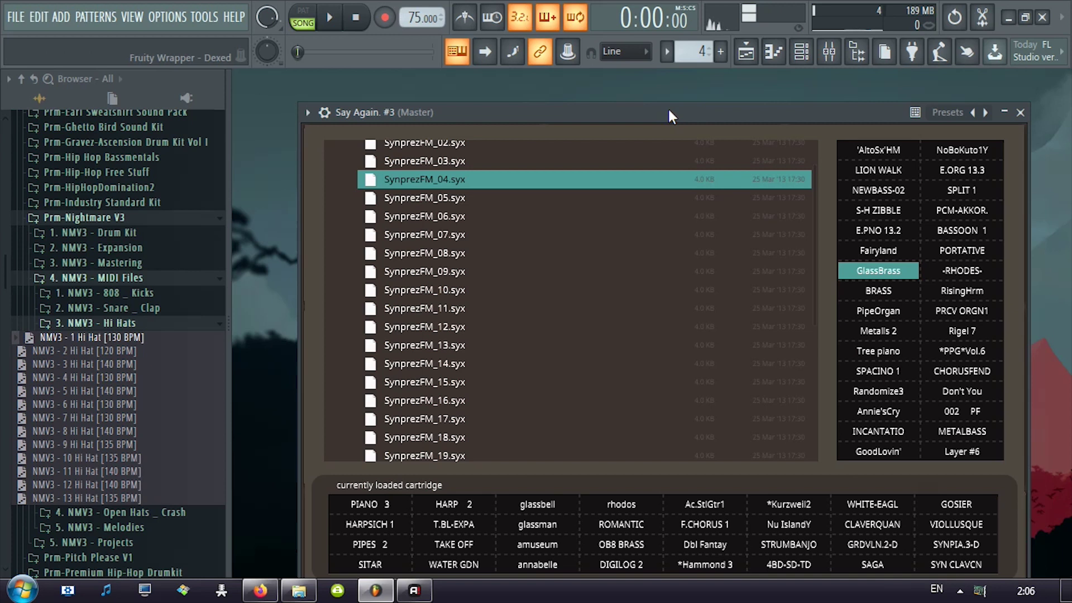
left_click(875, 290)
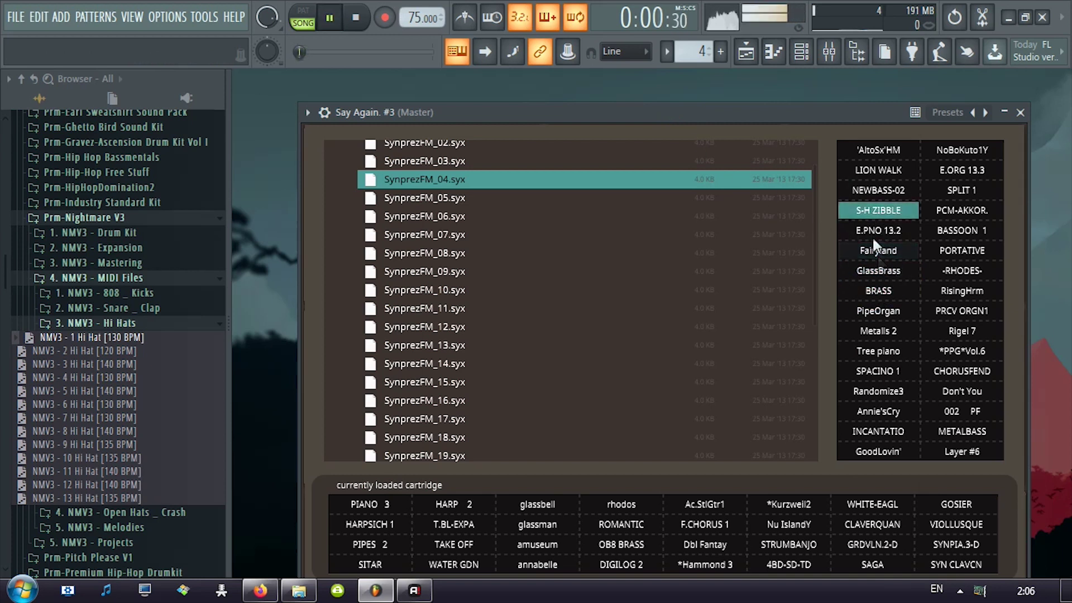
- Undo the last playlist clip deletion and audition the NEWBASS-02 and BASSOON 1 presets
key("ctrl+z")
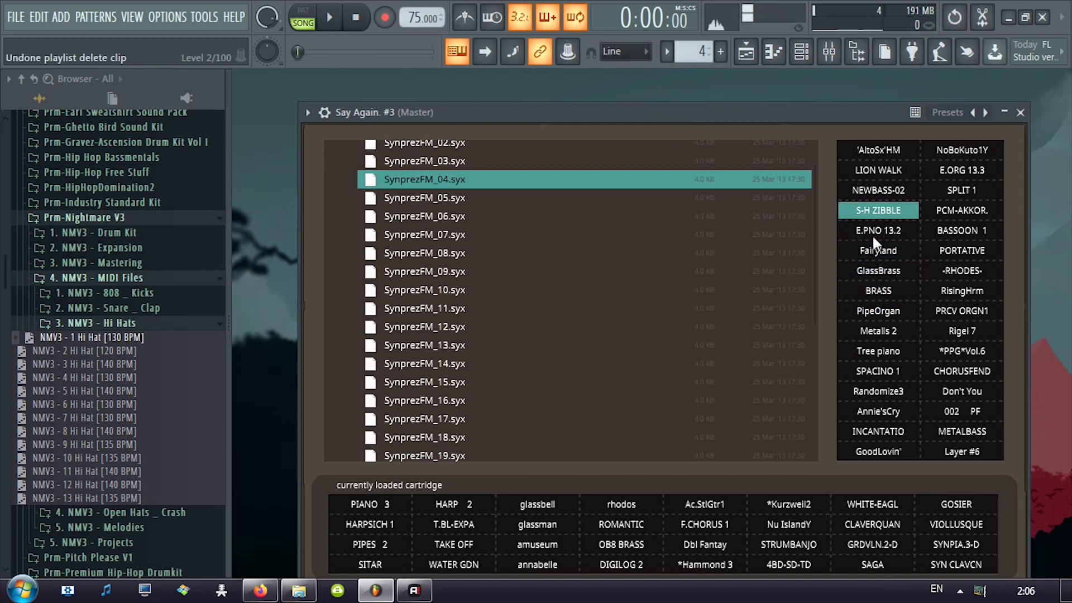
left_click(877, 190)
key("space")
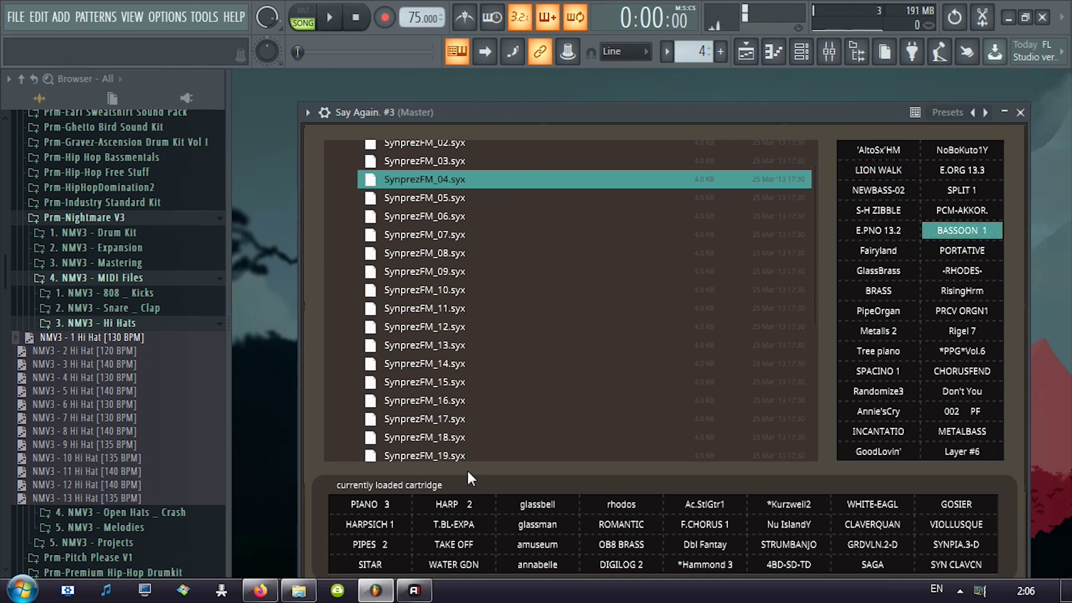
- Load SYN CLAVCN from the currently loaded cartridge, listen to it and close the cartridge browser
left_click(945, 564)
key("space")
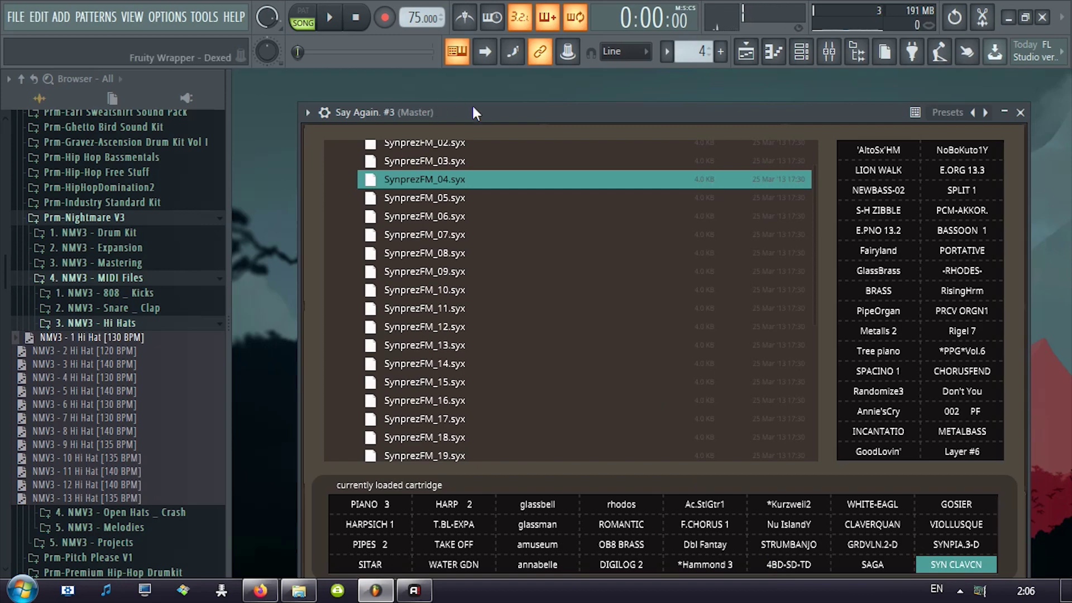
left_click_drag(474, 110, 467, 65)
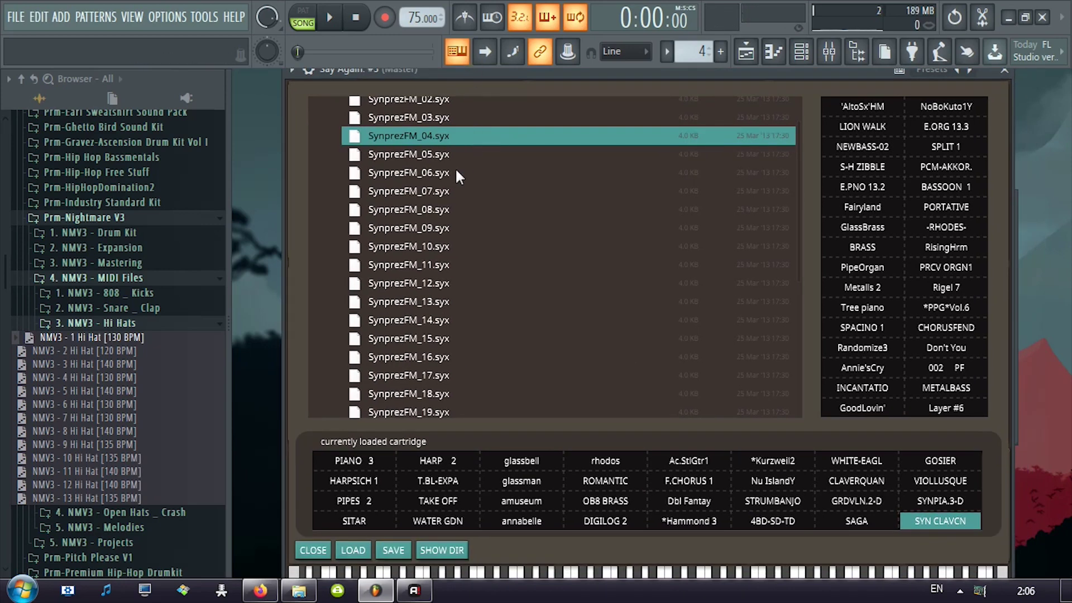
left_click(312, 550)
- Audition other sounds of the loaded cartridge on Say Again. #3, including PIANO 3 and *Hammond 3
left_click(447, 549)
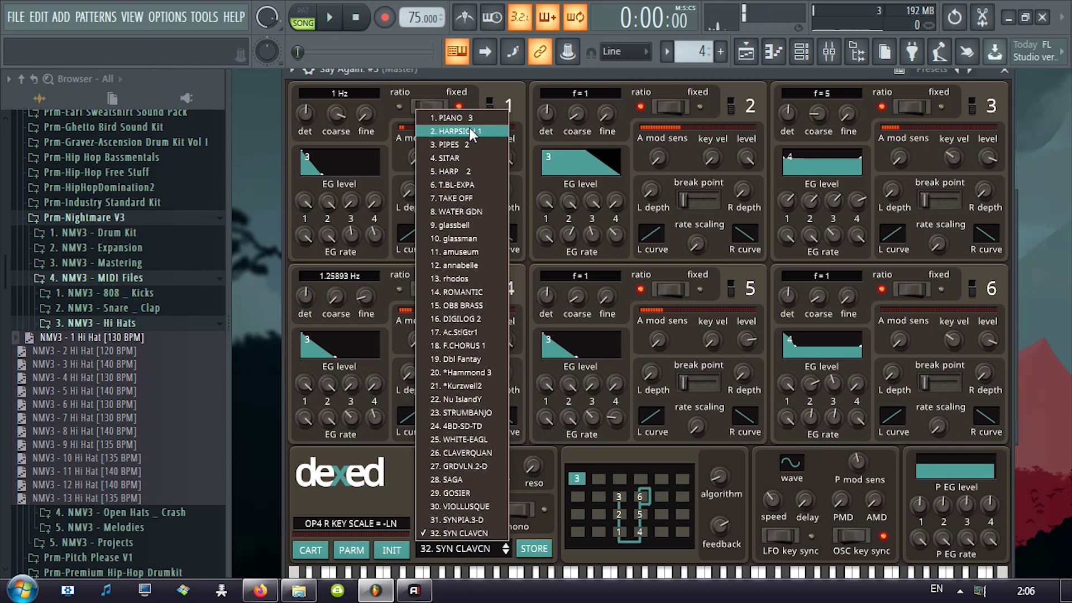
left_click(470, 132)
left_click(506, 546)
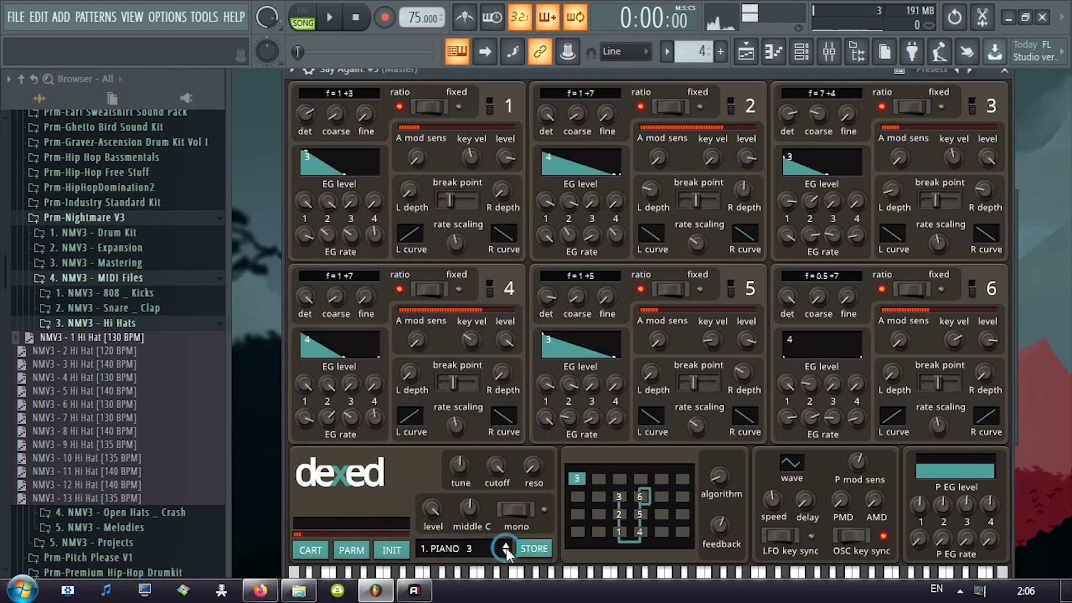
key("space")
left_click(506, 547)
left_click(506, 547)
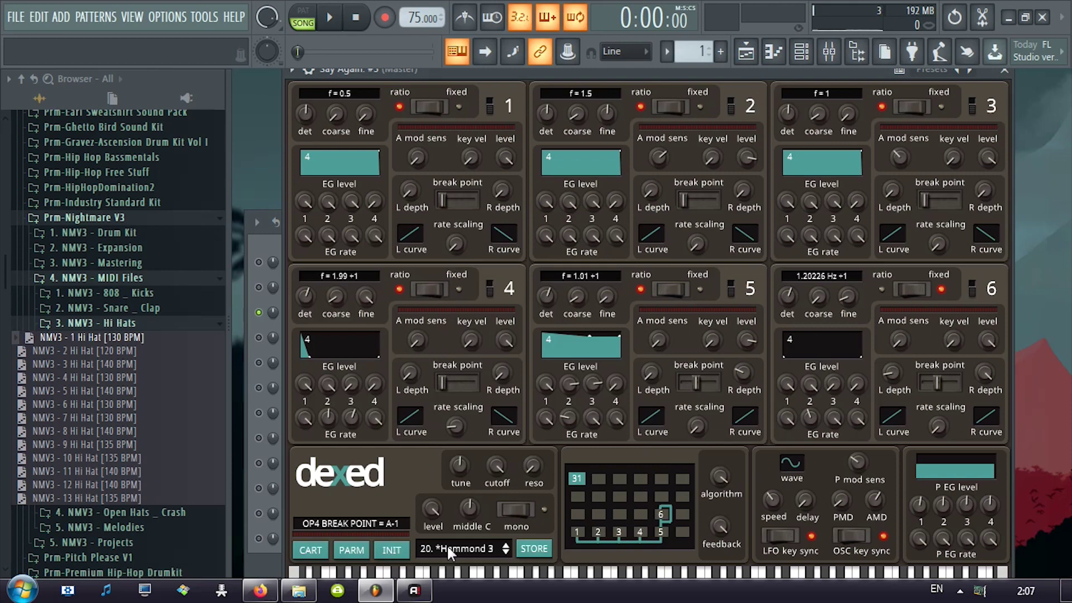
left_click(446, 551)
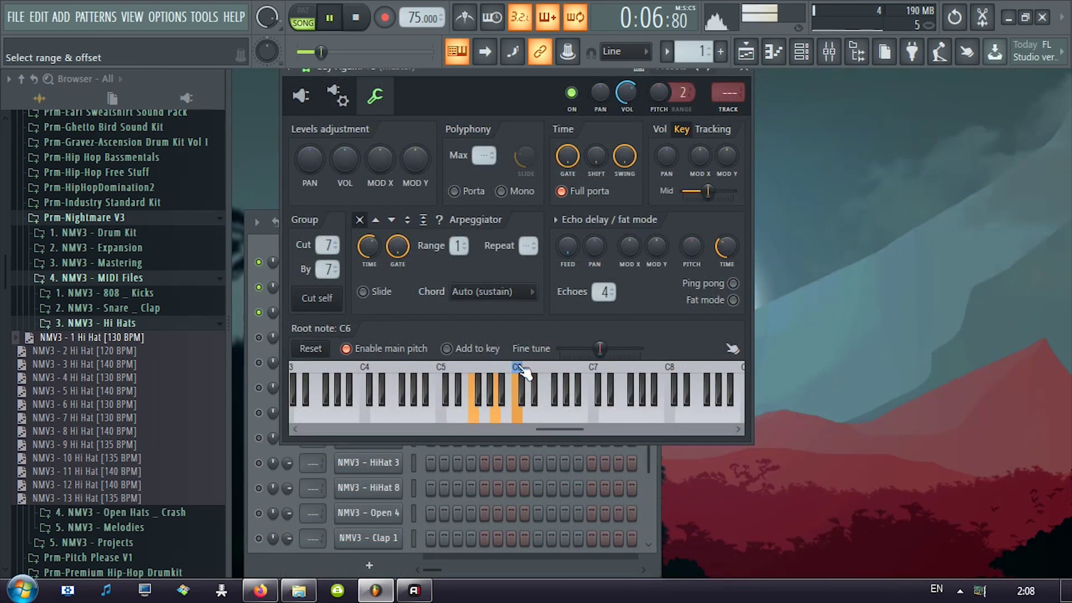
- Close the channel settings window and play the song with the NMV3 - HiHat 3 pattern
left_click(744, 68)
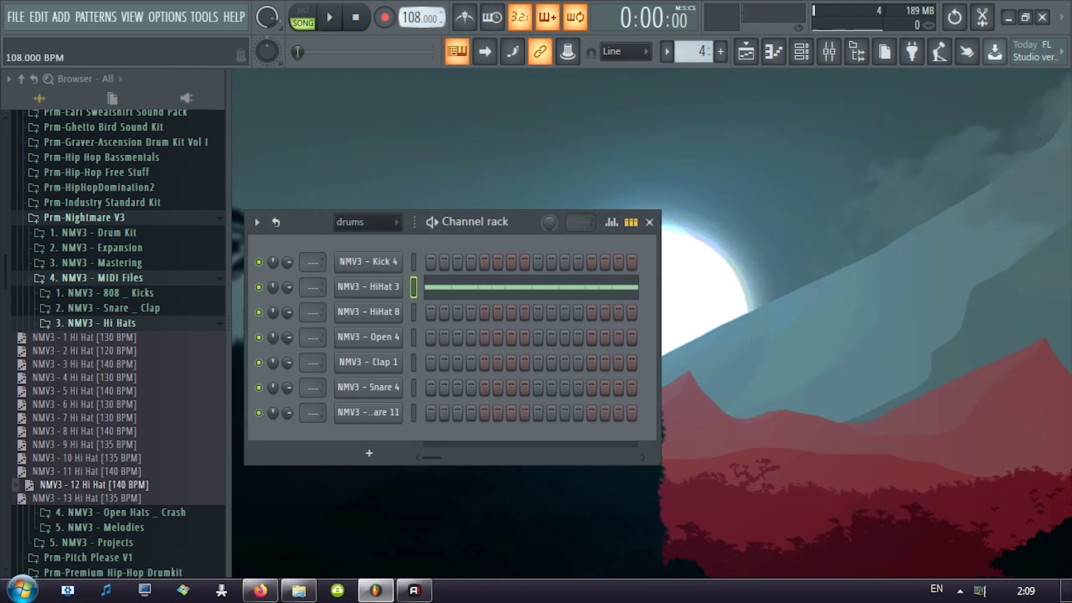
key("space")
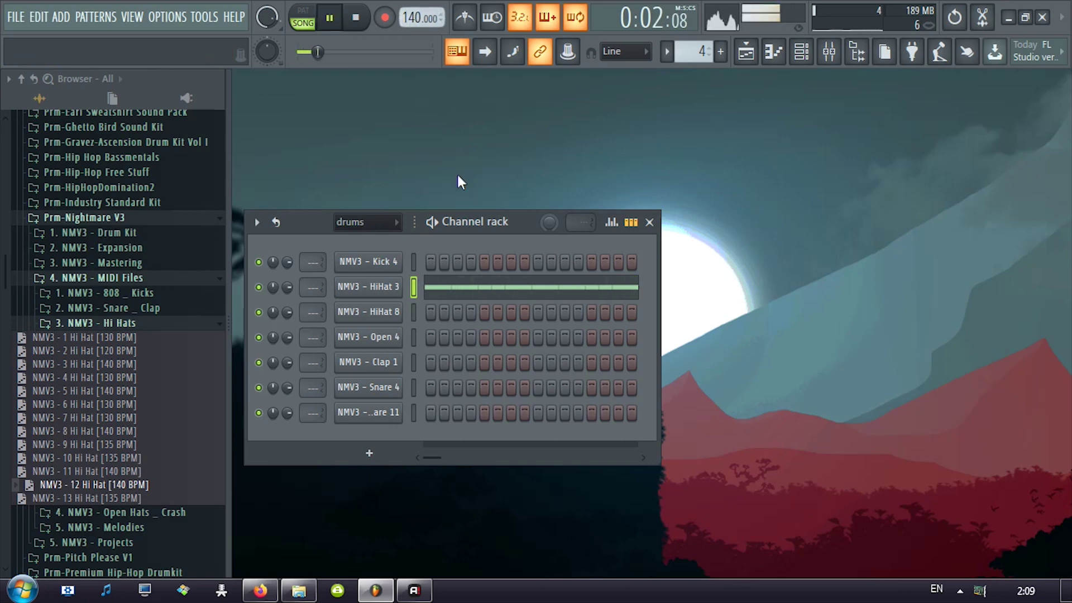
- Open the playlist and move the second Pattern 4 clip up from Track 4
left_click(802, 51)
left_click(751, 52)
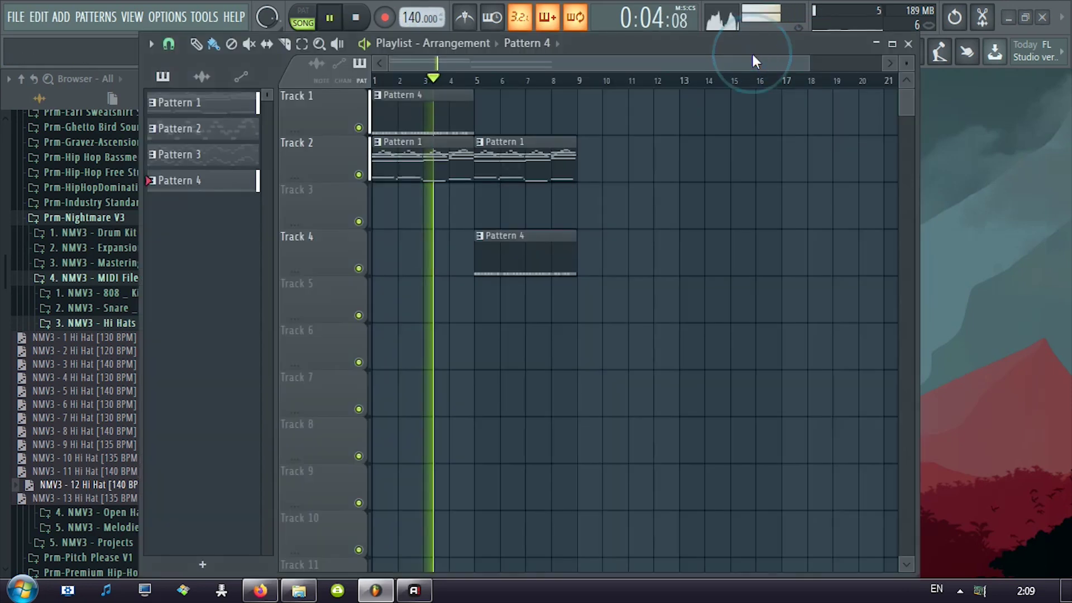
left_click_drag(509, 235, 508, 185)
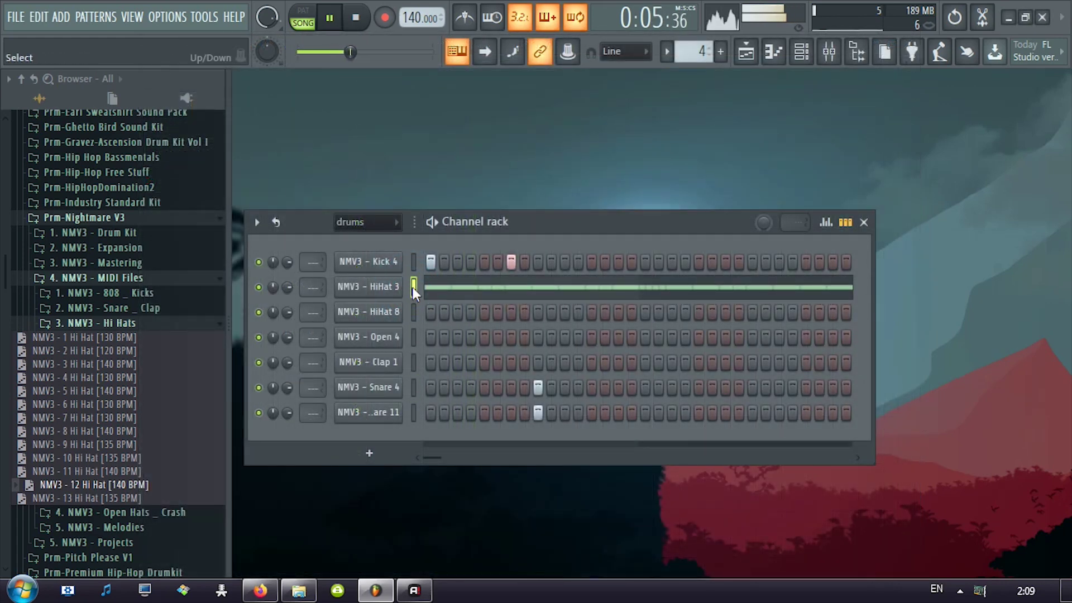
- Clear the NMV3 kick and snare steps from pattern 4, leaving only the hi-hat part
left_click(413, 262)
right_click(511, 262)
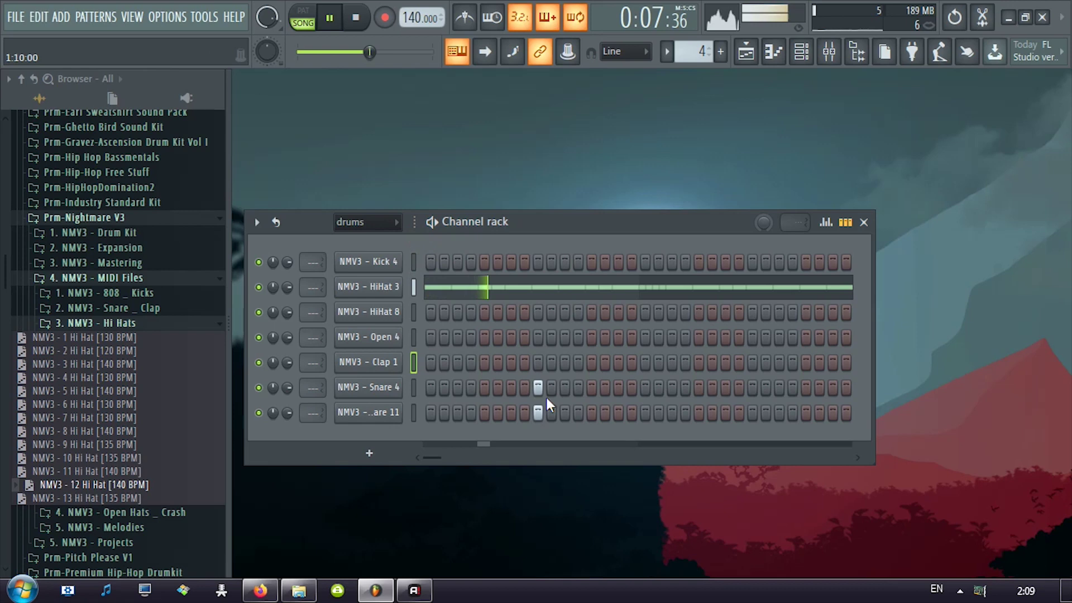
right_click(540, 411)
- Switch to pattern 5, place NMV3 - Kick 4 hits on steps 1 and 7 and listen to the song
scroll(700, 51, "up", 1)
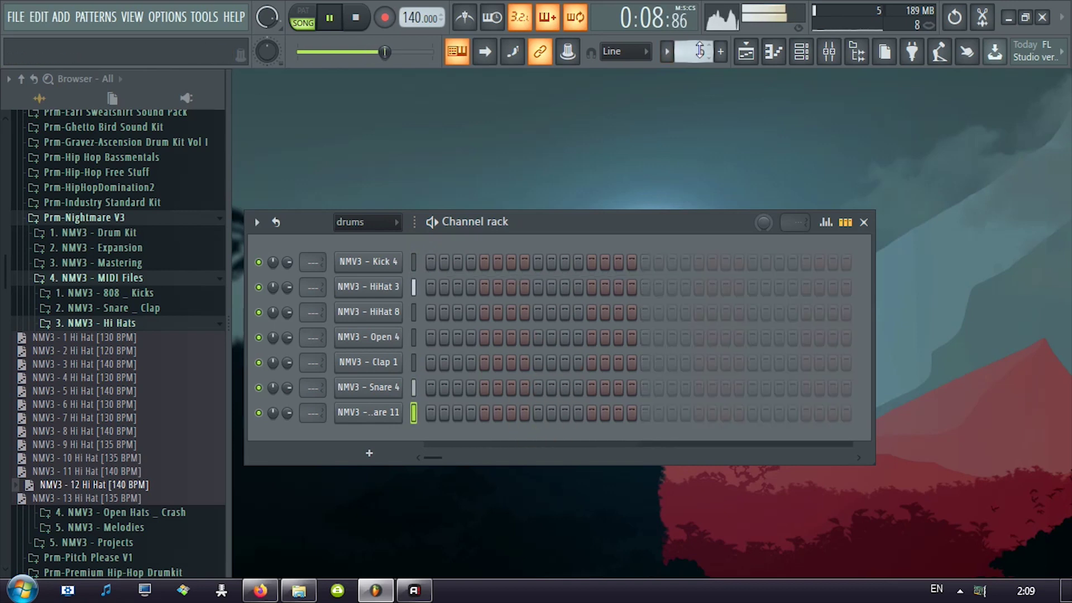
left_click(413, 262)
left_click(431, 262)
left_click(511, 262)
key("space")
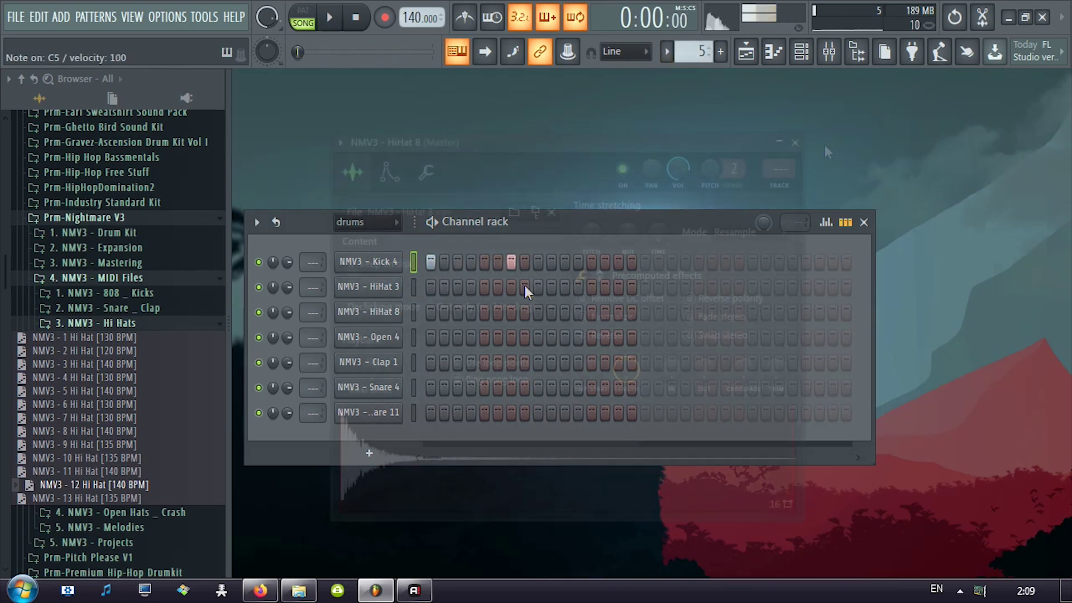
key("space")
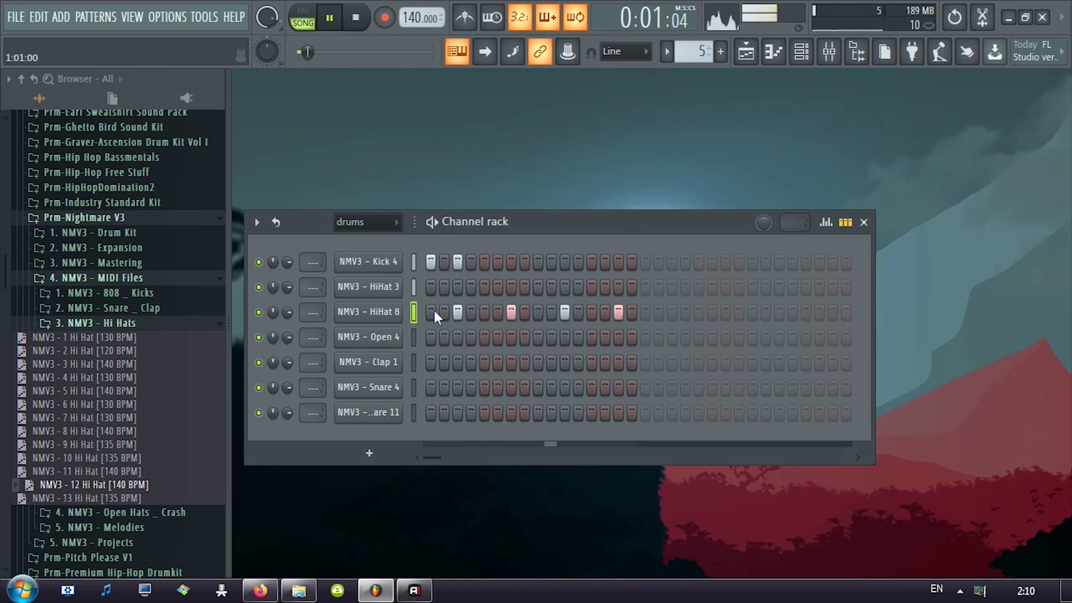
- Rework the NMV3 - HiHat 8 row so that only steps 13 to 16 are active
left_click(511, 312)
key("space")
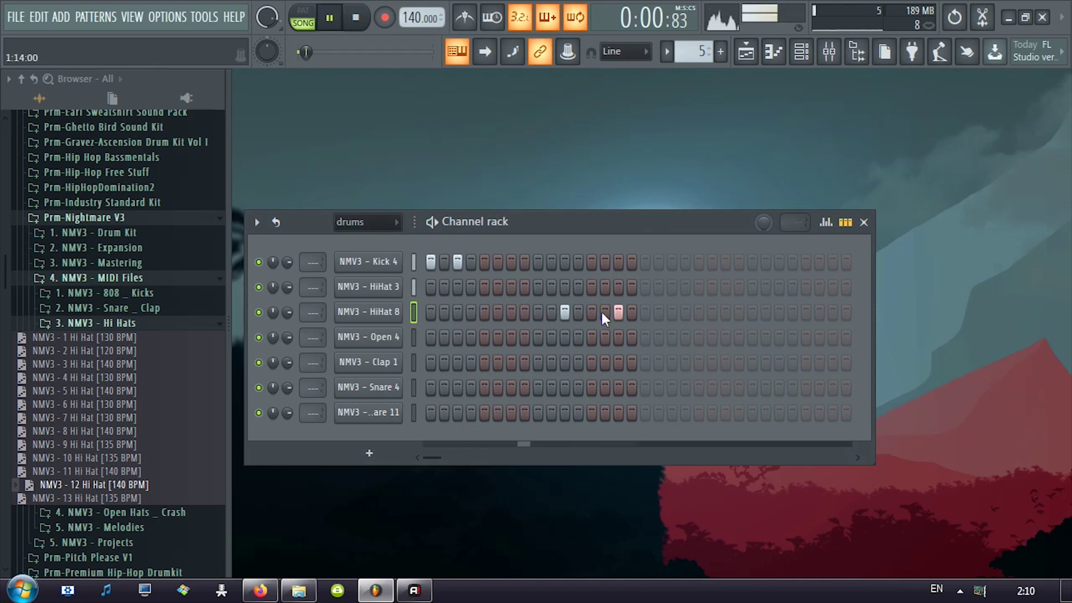
left_click(632, 313)
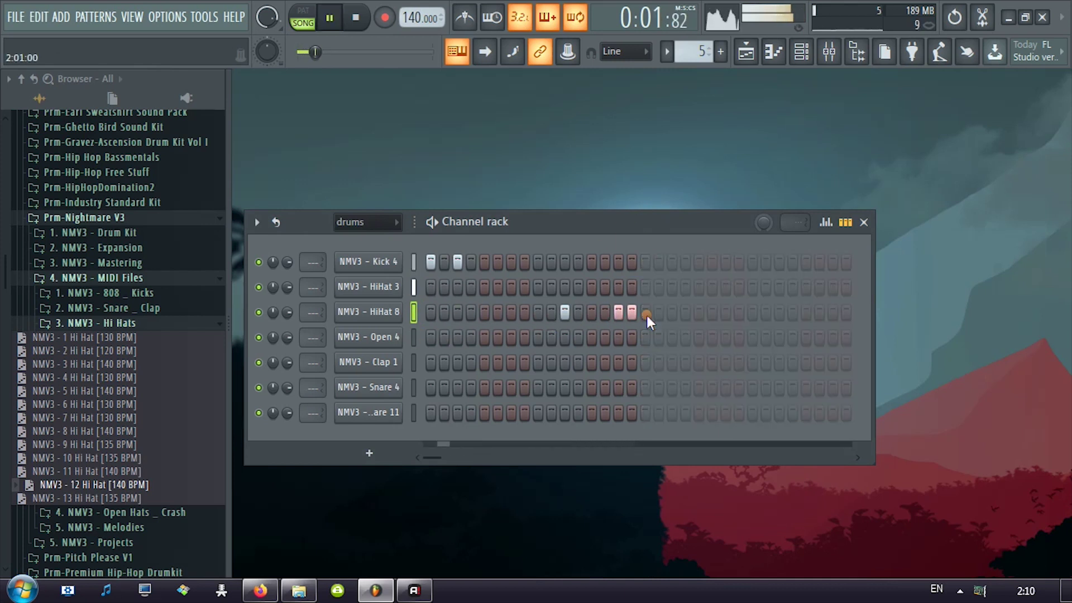
left_click(603, 313)
left_click(564, 312)
left_click(591, 314)
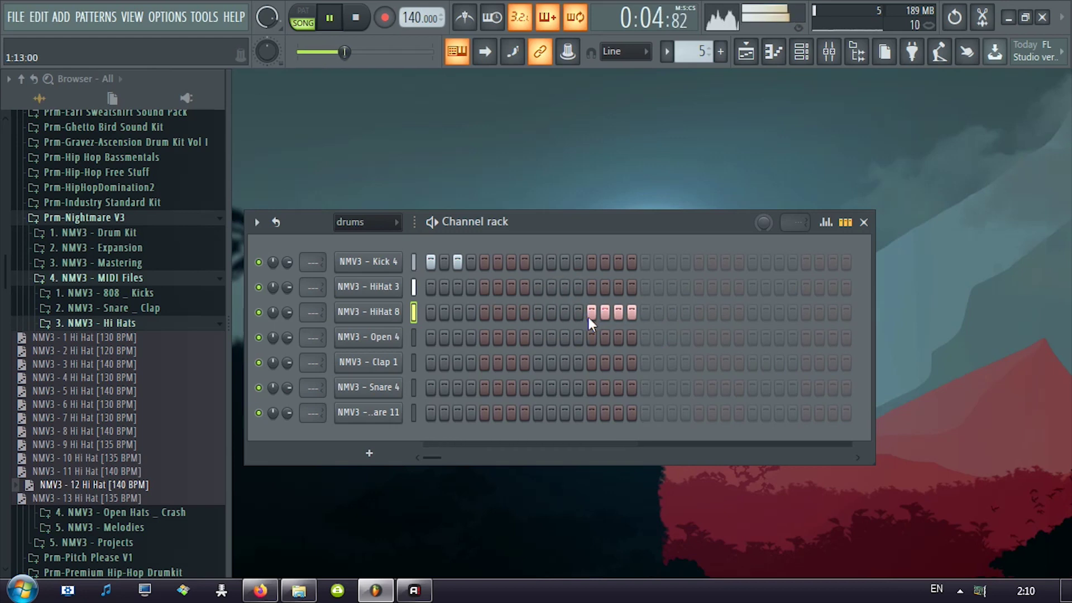
- Give the four NMV3 - HiHat 8 notes rising velocities in the piano roll and return to the channel rack
right_click(385, 311)
left_click(433, 242)
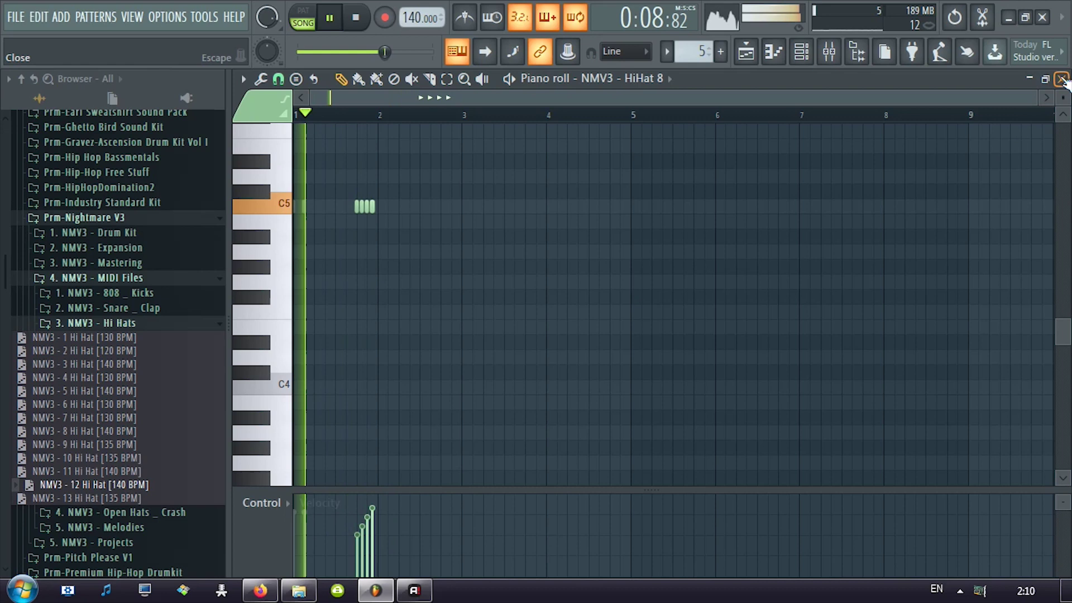
left_click(1063, 79)
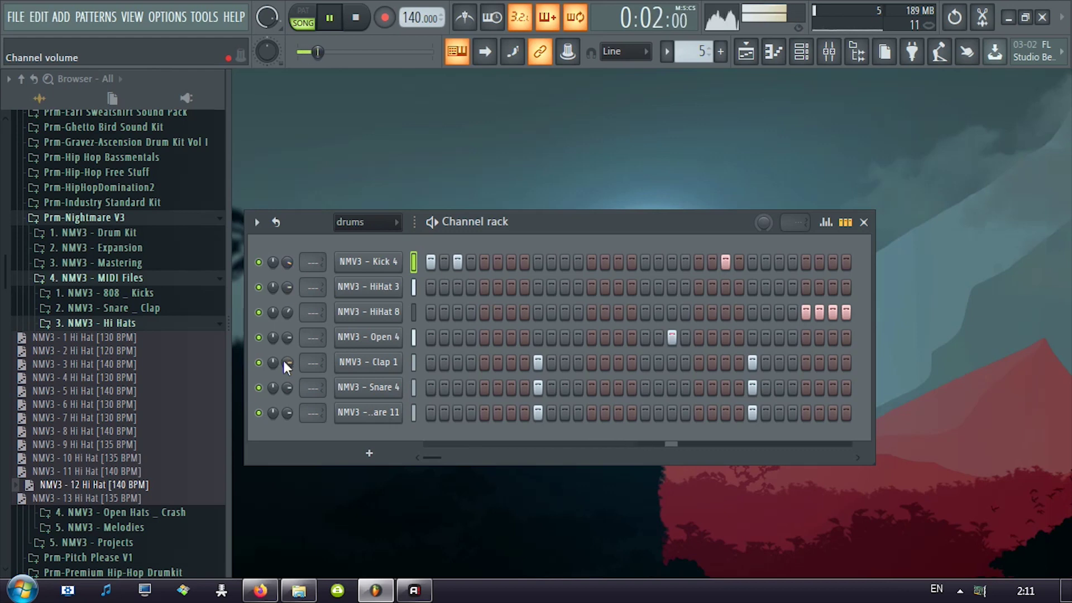
left_click(414, 414)
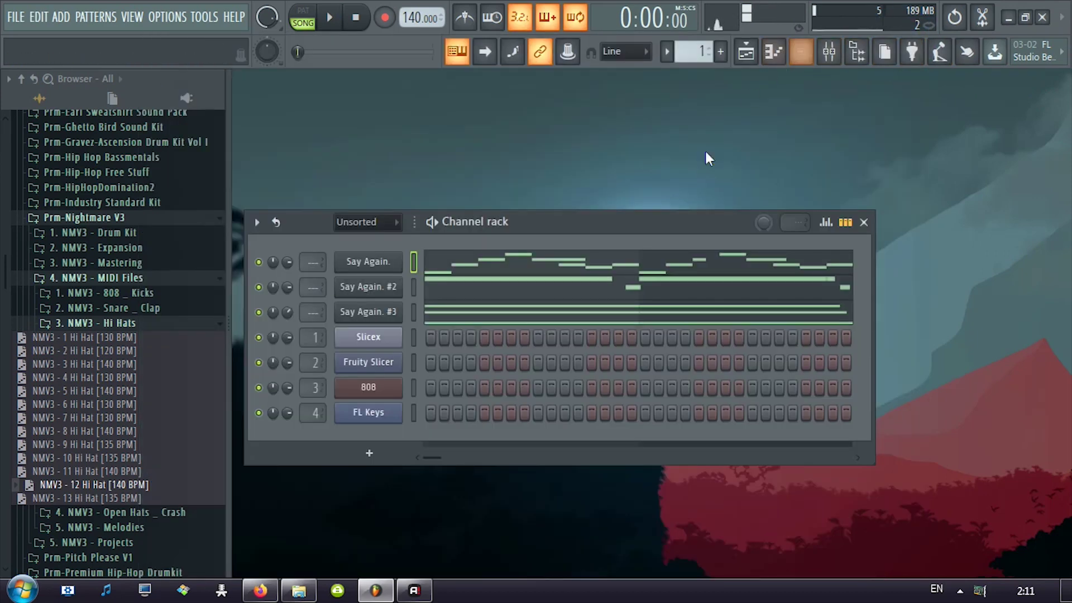
- Open the Say Again. melody of pattern 1 in the piano roll and play its bar 4 phrase
left_click(767, 259)
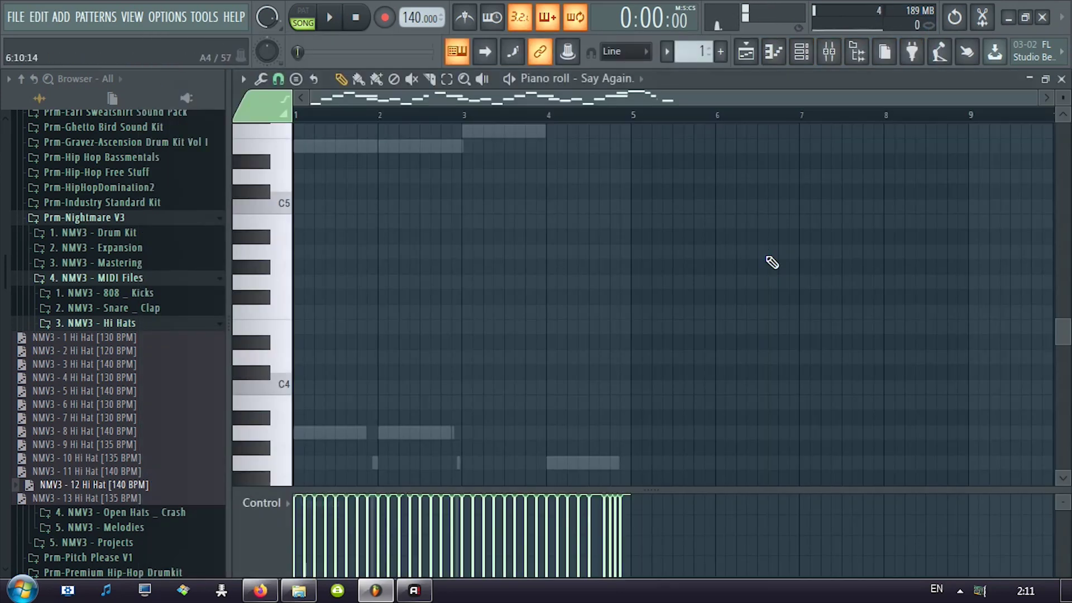
scroll(642, 271, "up", 5)
scroll(634, 225, "up", 8)
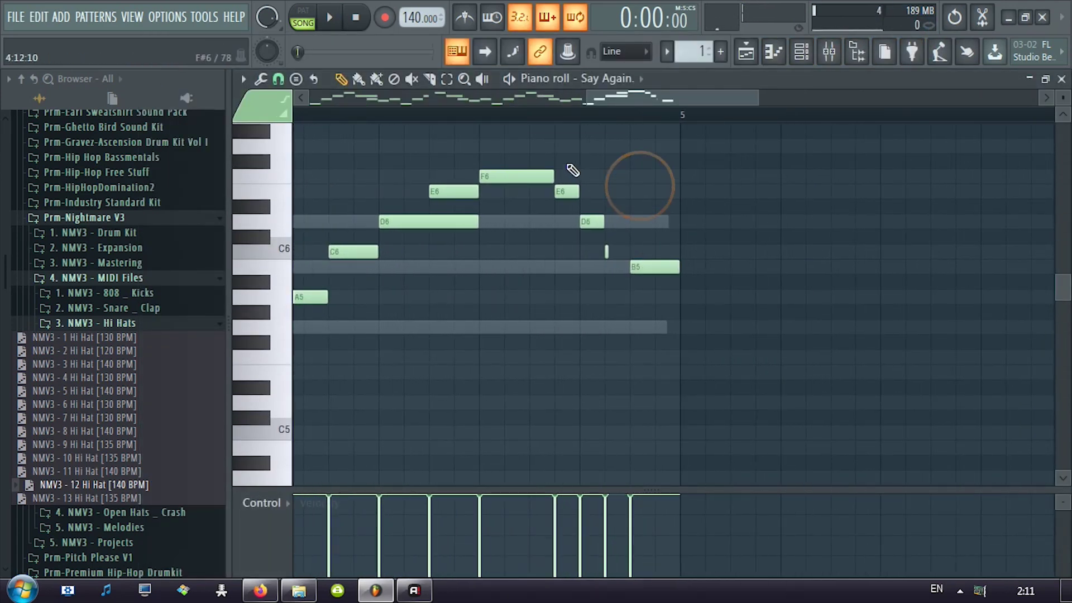
key("space")
left_click(346, 114)
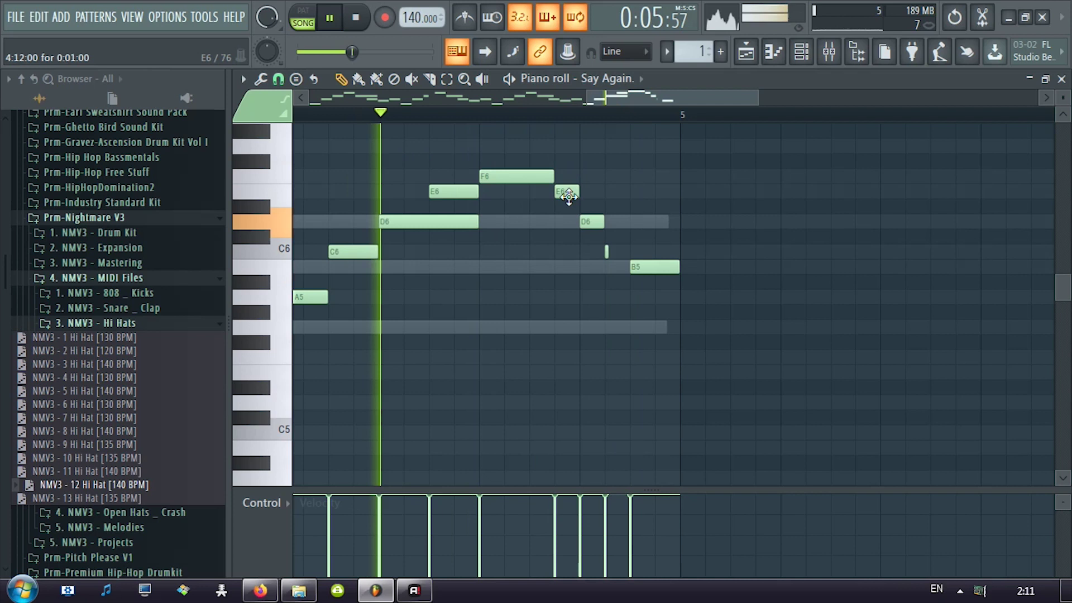
- Move the last D6 note of bar 4 one step later and delete the tiny C6 note beneath it
key("space")
left_click_drag(589, 219, 613, 220)
right_click(606, 253)
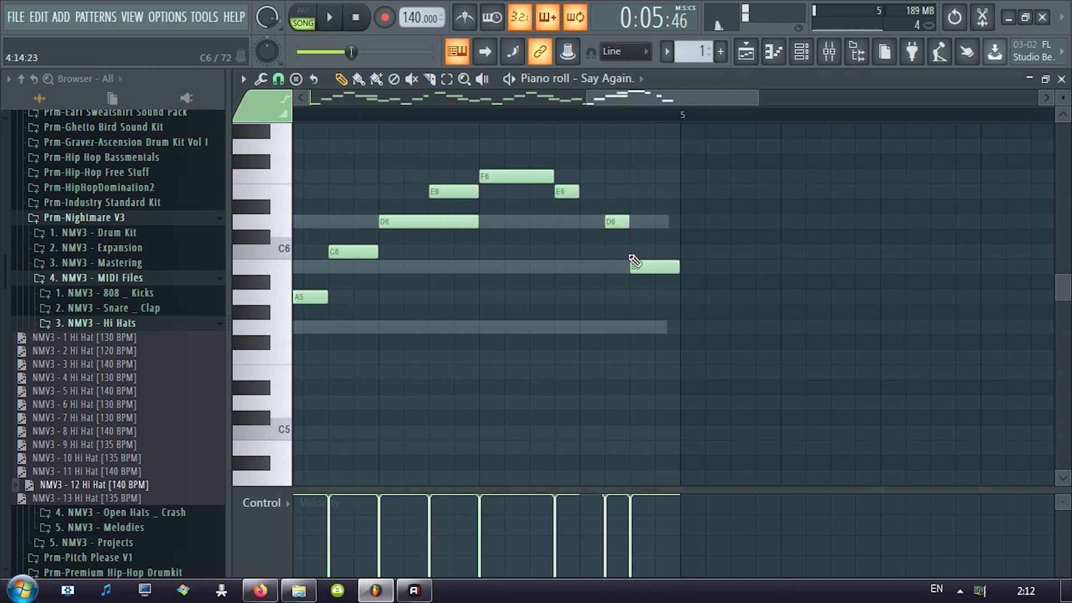
key("space")
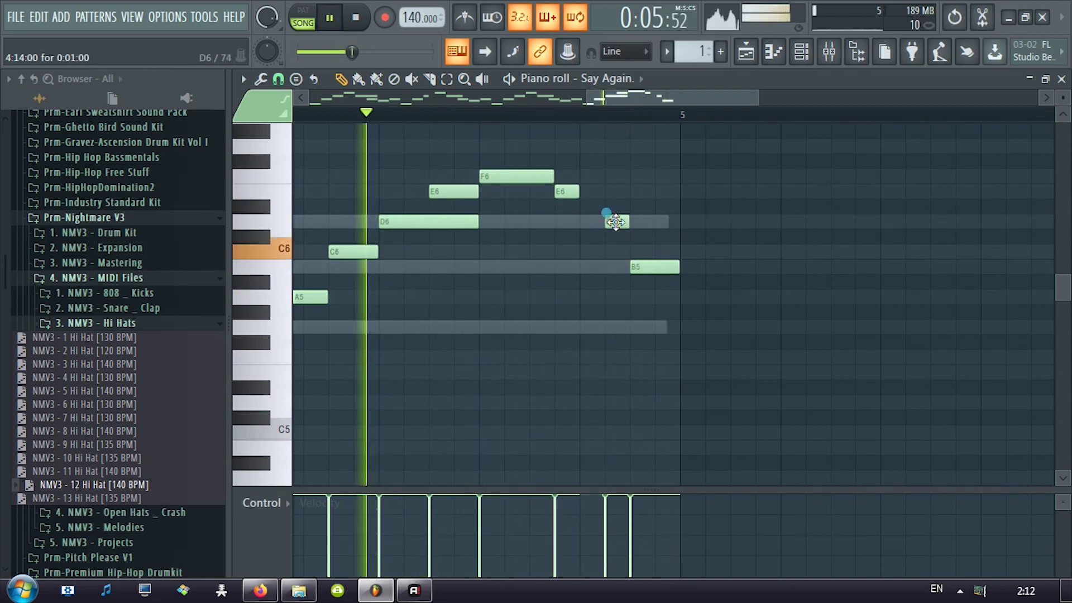
- Replace the closing E6 and D6 notes with a short E6 and two short C6 notes before the final B5
left_click_drag(615, 222, 591, 221)
right_click(575, 194)
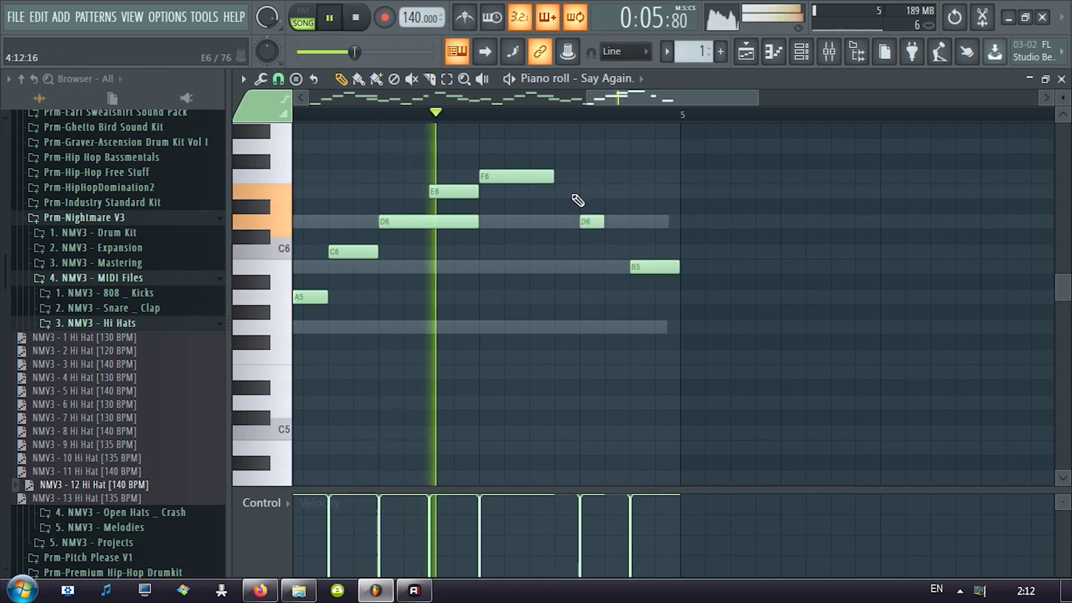
key("space")
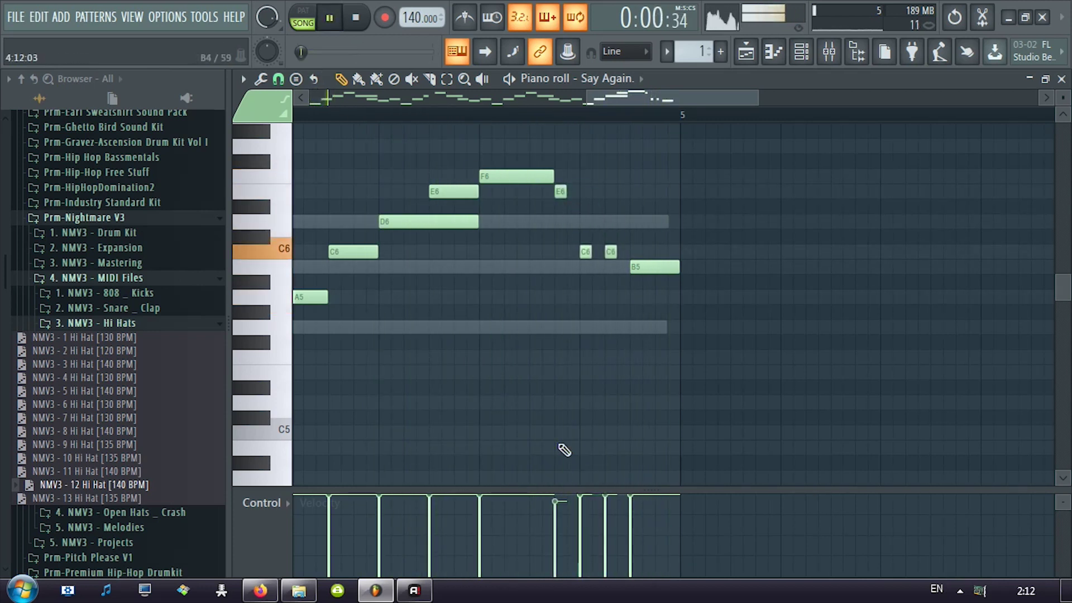
key("space")
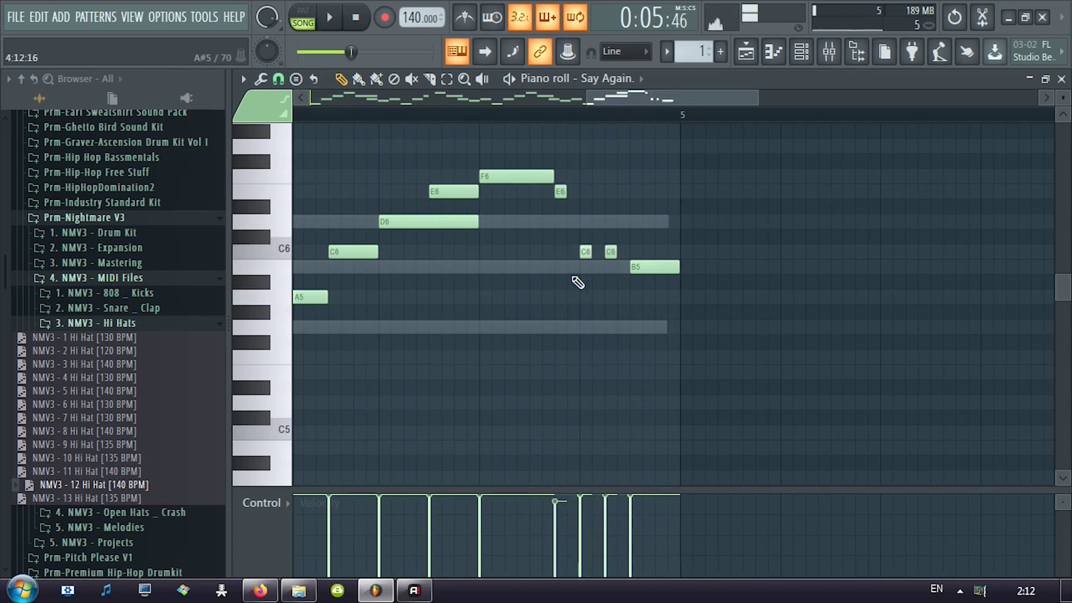
- Try a short B5 note beneath the first short C6 and enlarge the velocity lane
left_click(585, 267)
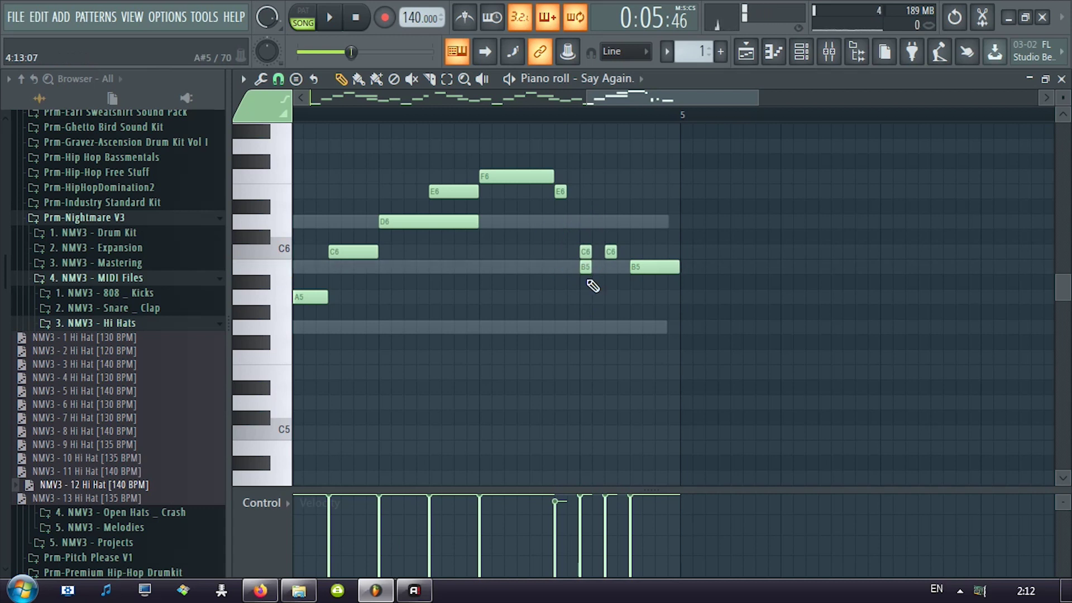
left_click_drag(569, 490, 552, 336)
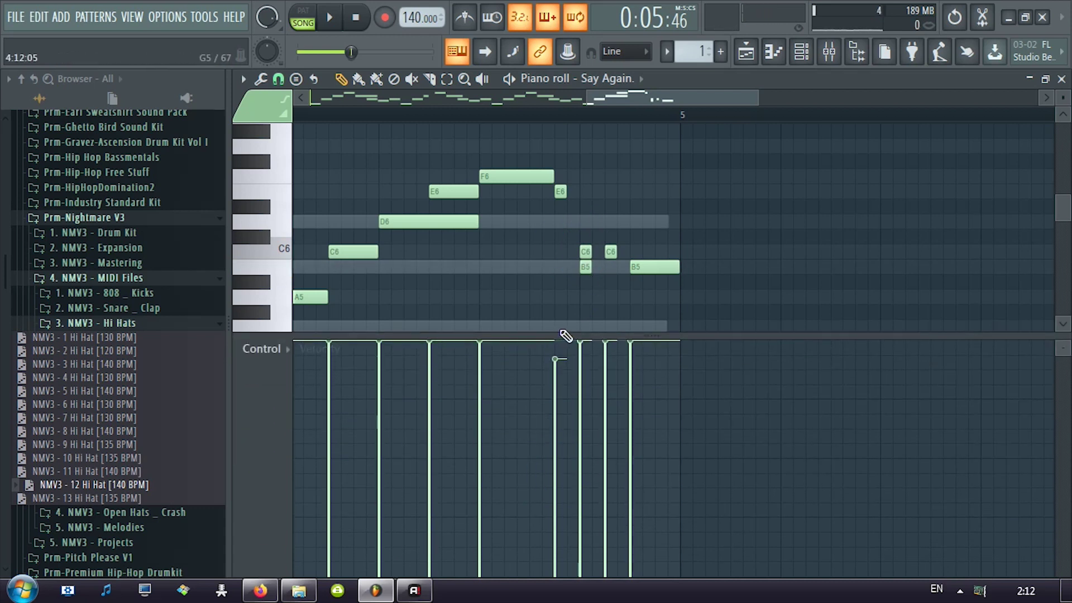
right_click(561, 332)
left_click_drag(585, 266, 584, 255)
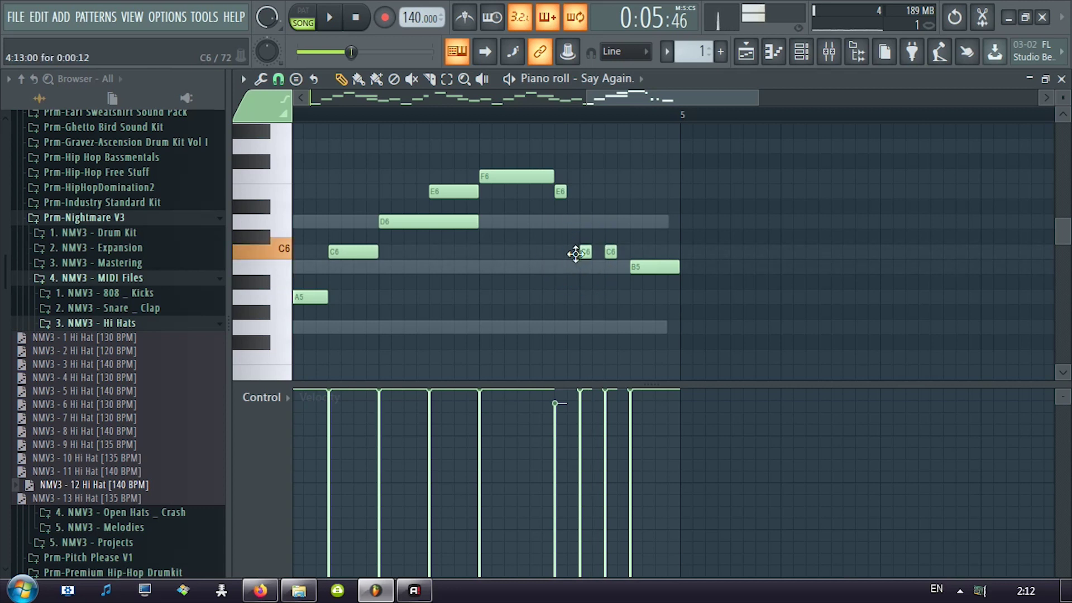
key("space")
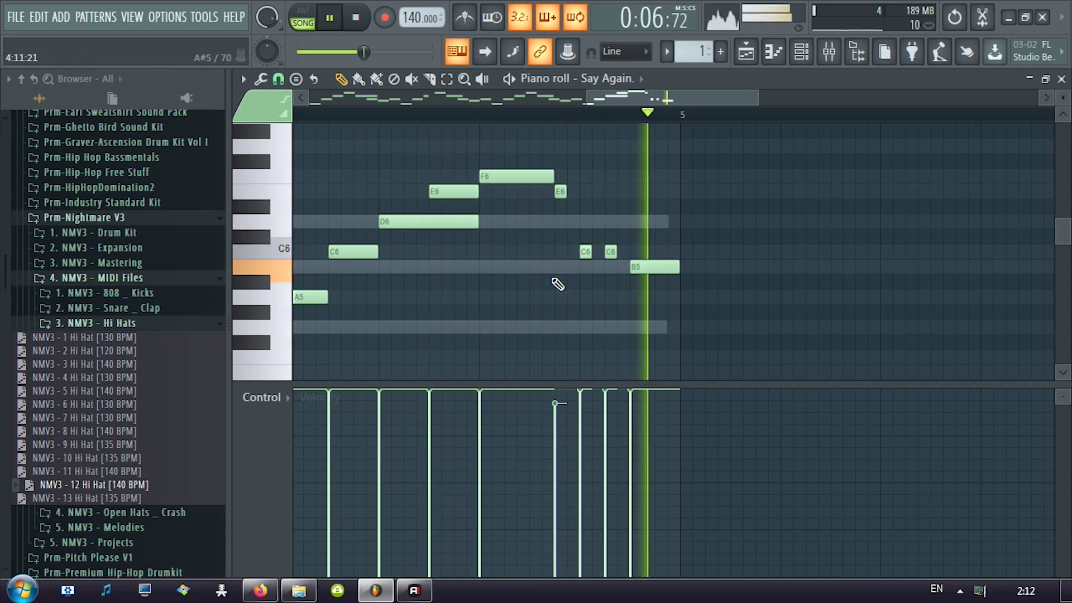
key("space")
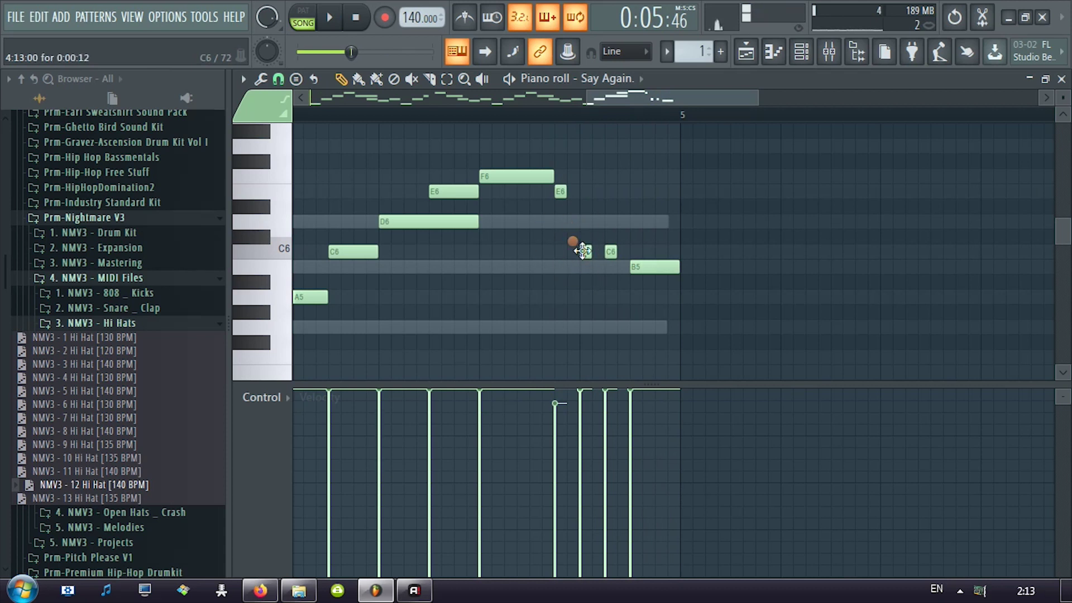
- Try B5 in place of the short C6 notes, play the melody and close the piano roll
left_click_drag(586, 254, 609, 267)
right_click(585, 268)
right_click(609, 267)
left_click(608, 252)
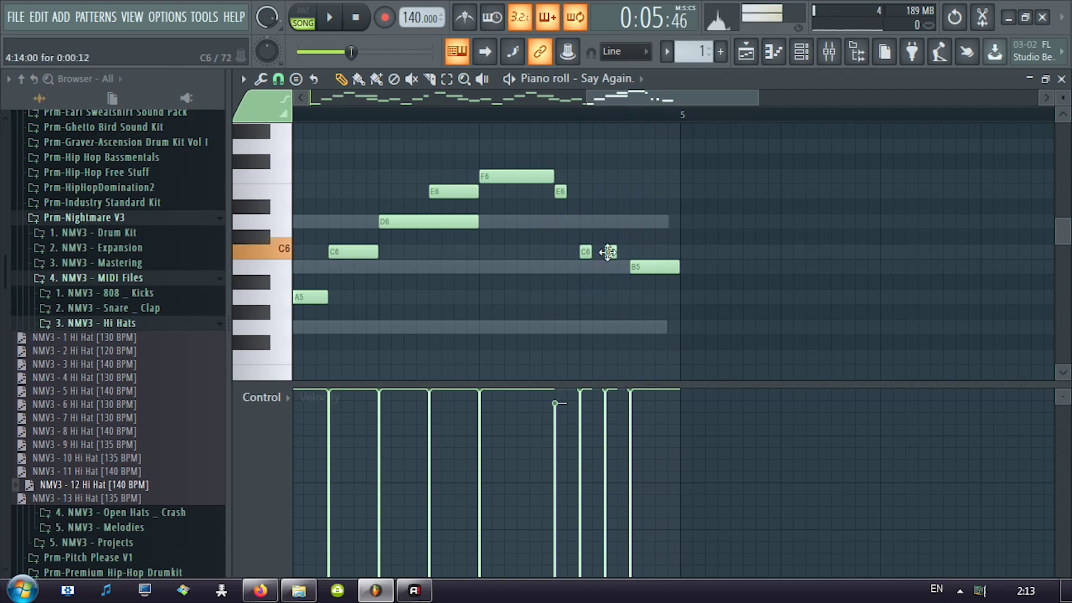
key("space")
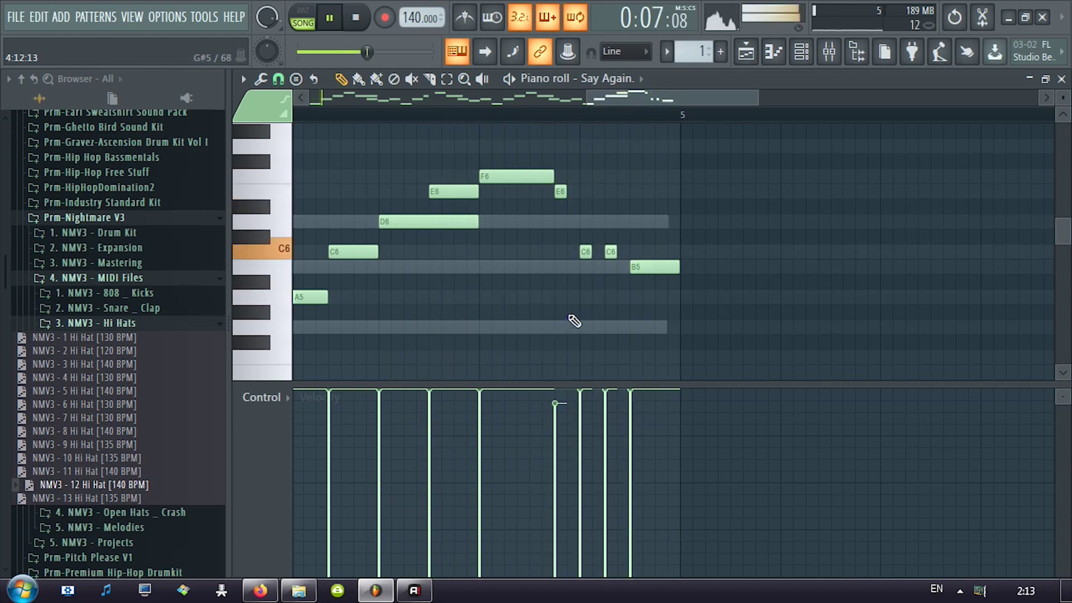
left_click(1062, 79)
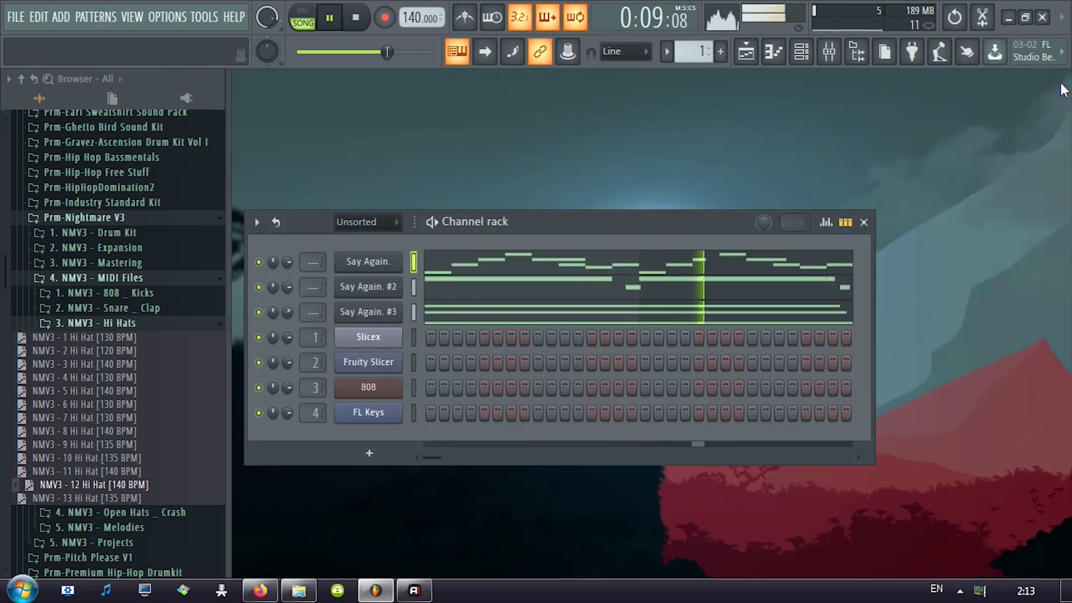
- Reopen the Say Again. melody and vary its note velocities slightly below full across the four bars
left_click(600, 260)
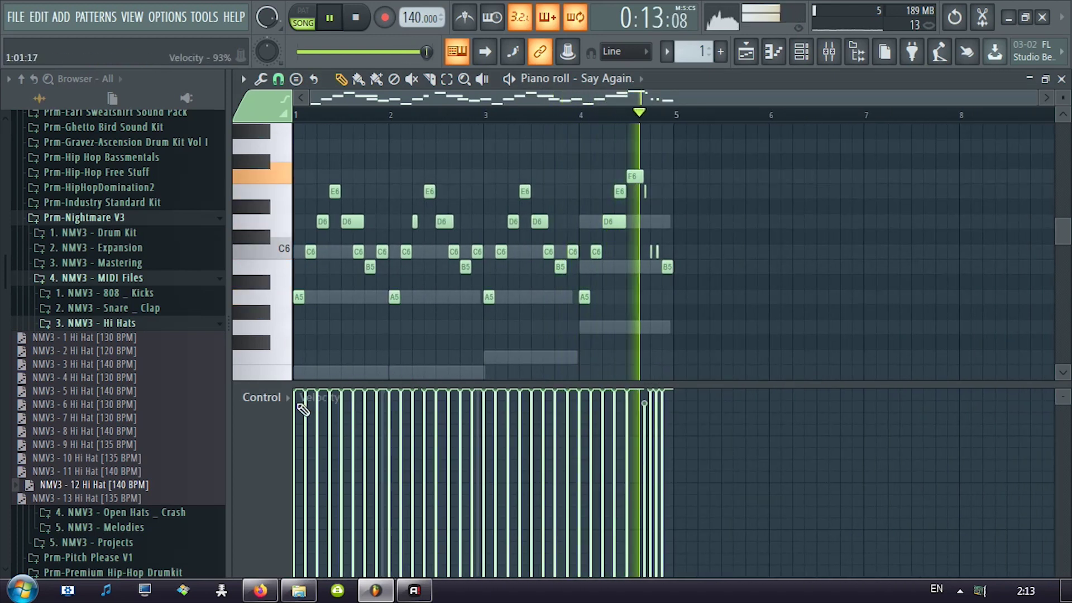
mouse_move(298, 404)
left_mouse_down()
mouse_move(327, 386)
mouse_move(363, 402)
mouse_move(452, 389)
left_mouse_up()
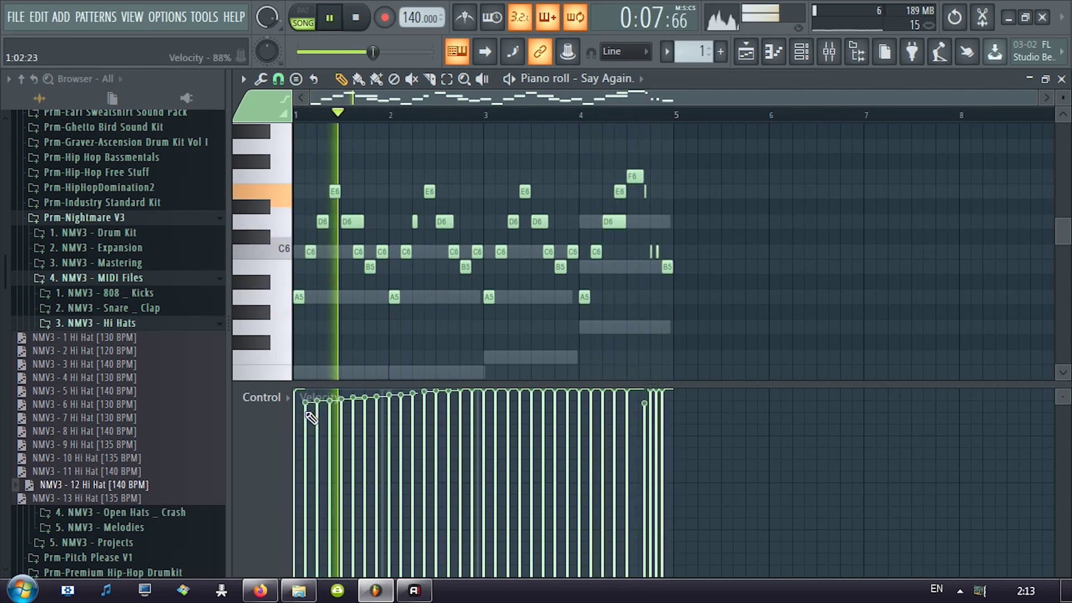
mouse_move(413, 412)
left_mouse_down()
mouse_move(439, 398)
mouse_move(490, 392)
mouse_move(560, 391)
mouse_move(606, 408)
mouse_move(614, 389)
mouse_move(615, 413)
mouse_move(554, 403)
left_mouse_up()
left_click(602, 410)
left_click(459, 403)
left_click(435, 411)
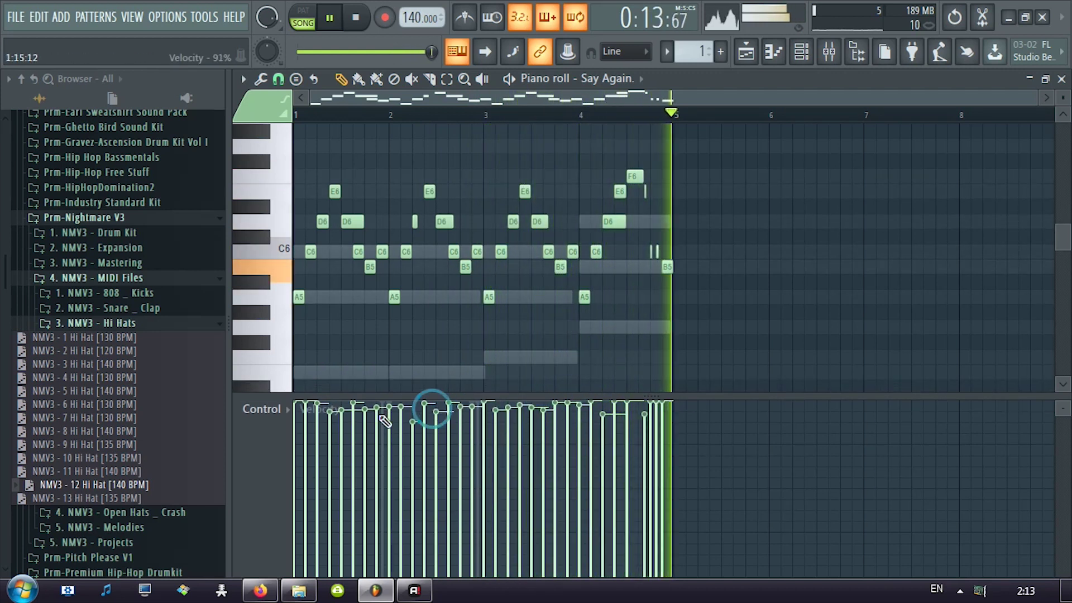
- Fine-tune the velocities of individual melody notes in bar 1 and at the start of bar 2, and close the piano roll
left_click(388, 414)
left_click(377, 405)
left_click(354, 418)
left_click(307, 406)
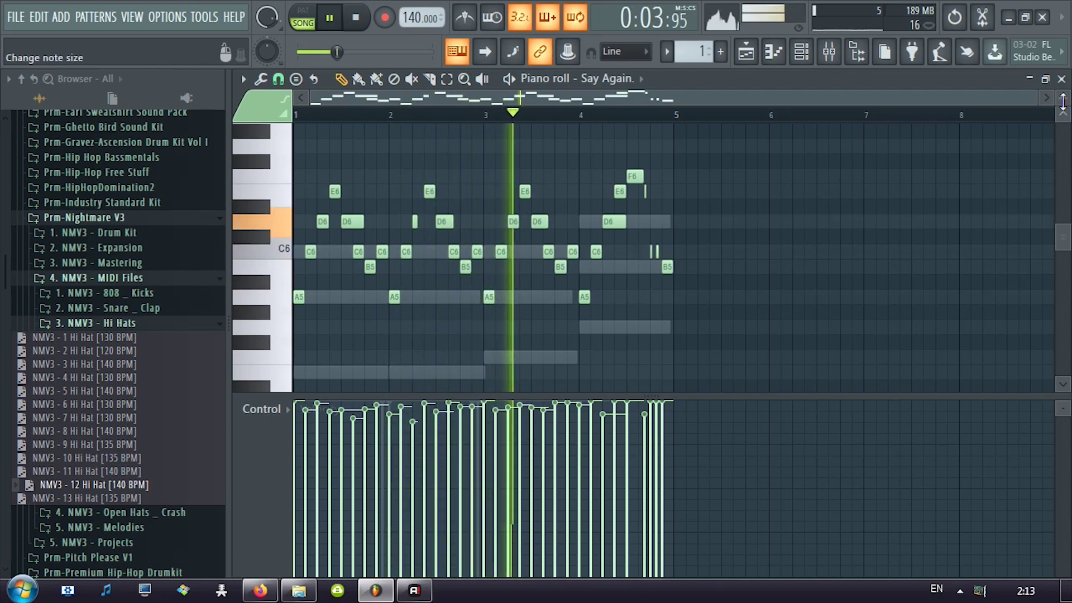
left_click(1061, 79)
- Open the Say Again. #2 part and slightly lower the velocities of several of its notes
left_click(467, 294)
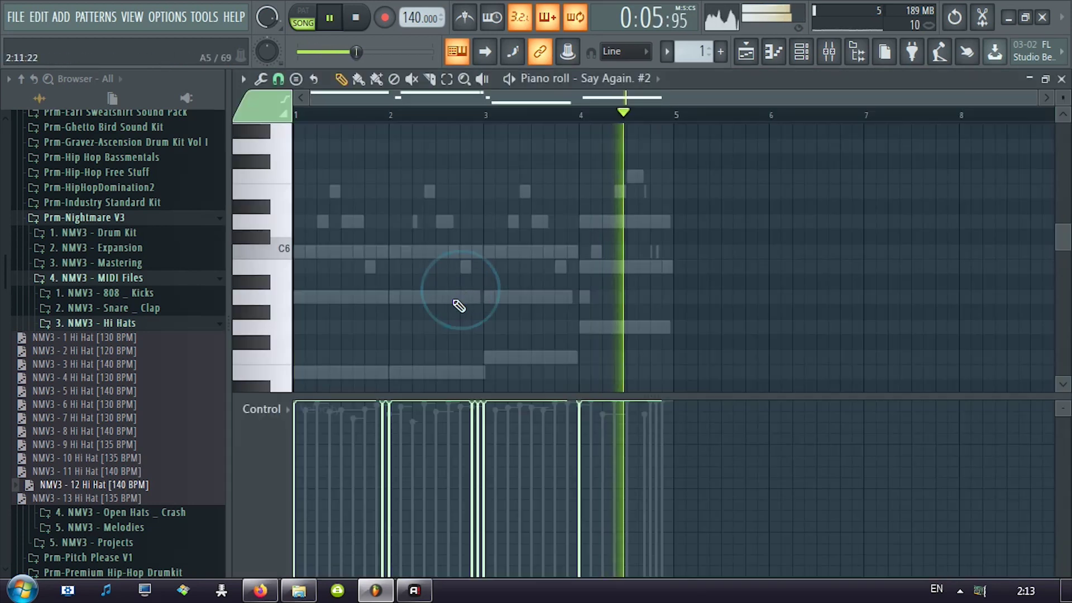
left_click(381, 418)
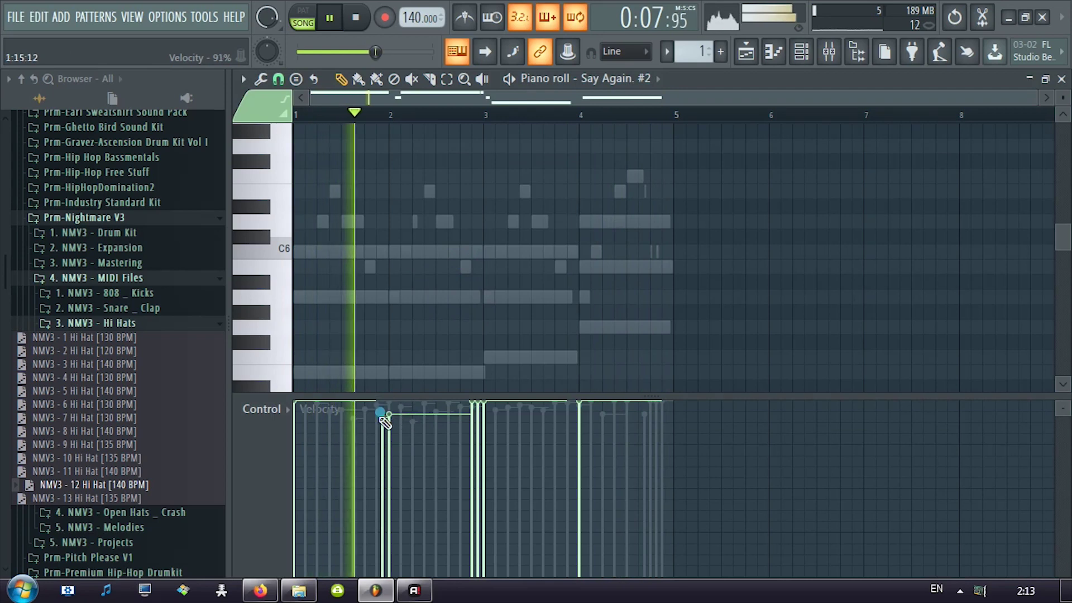
left_click(392, 413)
left_click(478, 418)
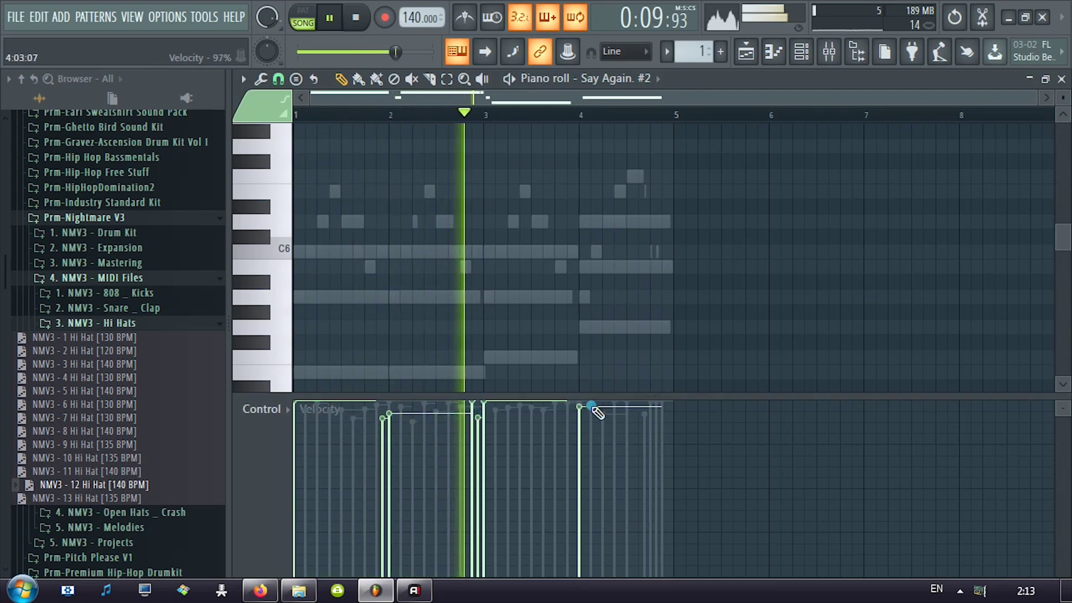
- Open the Say Again. #3 part and randomize its note velocities with the velocity level at about 43%
left_click(1062, 79)
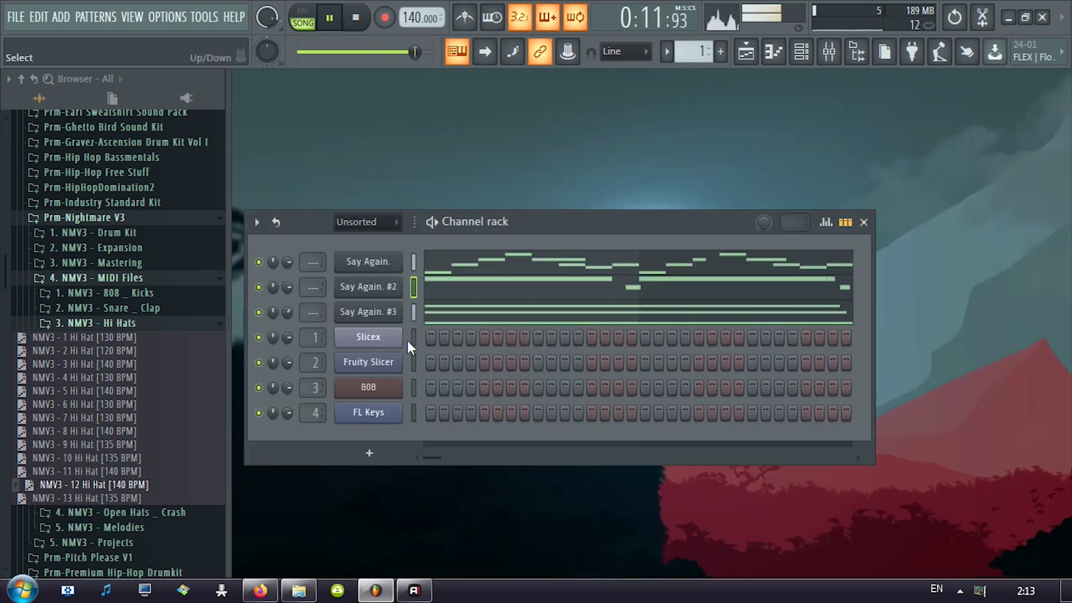
left_click(441, 310)
left_click(243, 78)
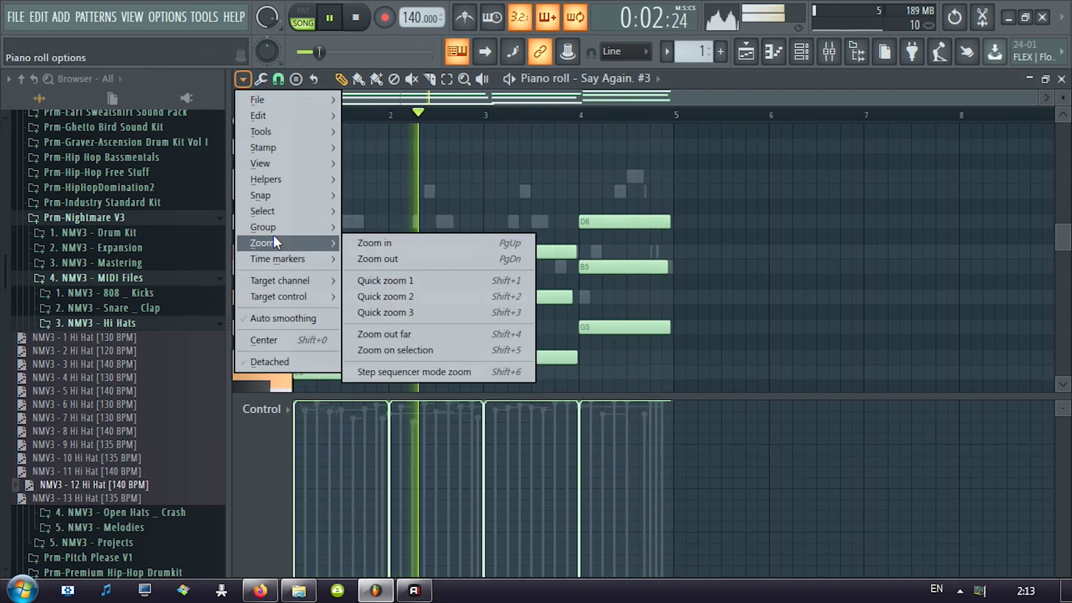
mouse_move(272, 123)
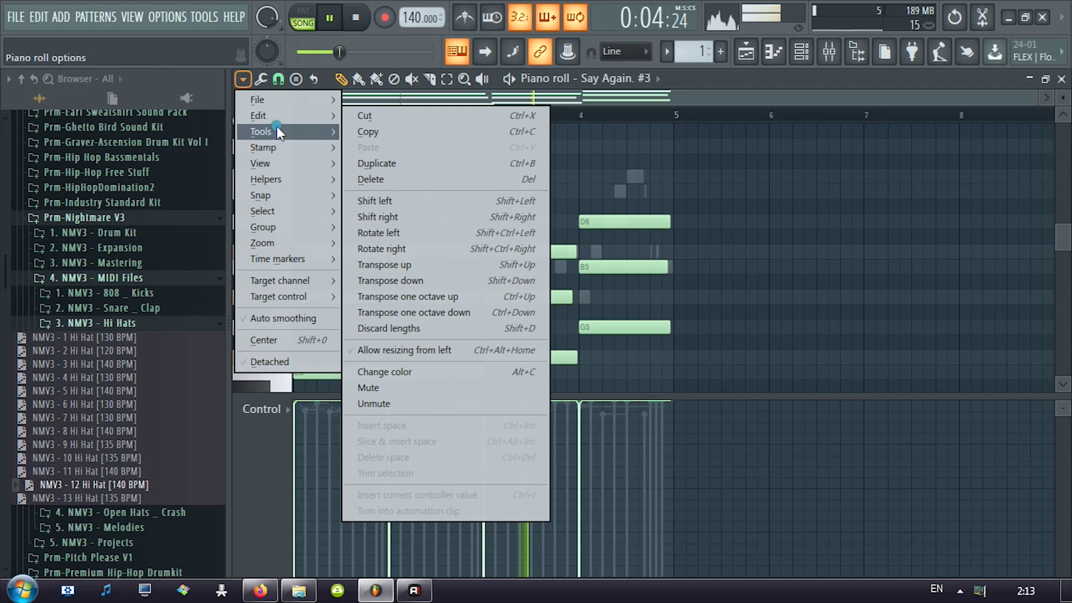
left_click(277, 131)
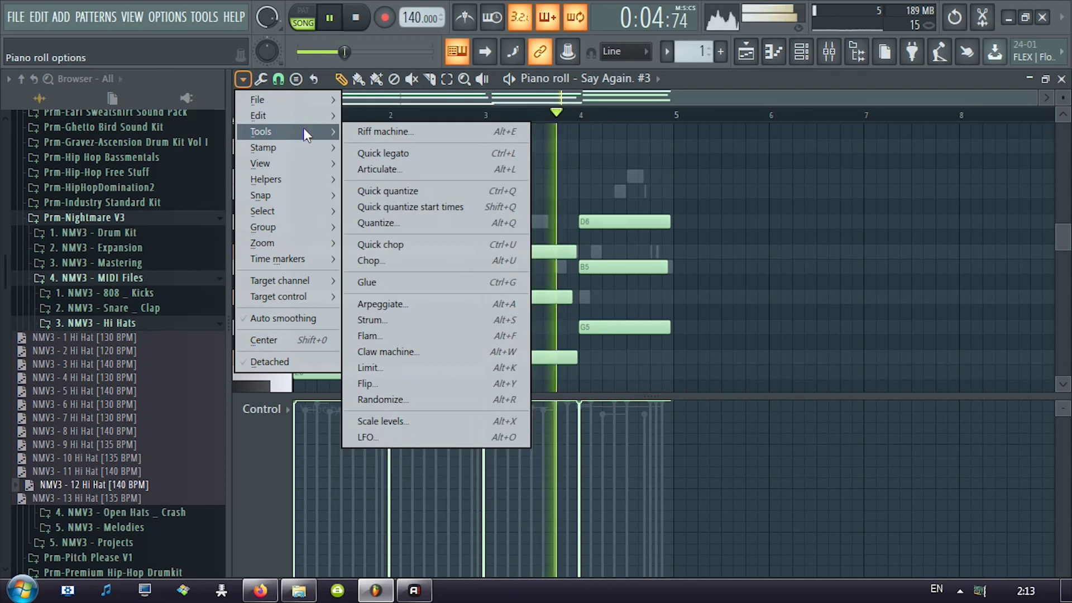
left_click(397, 401)
left_click_drag(505, 496, 504, 487)
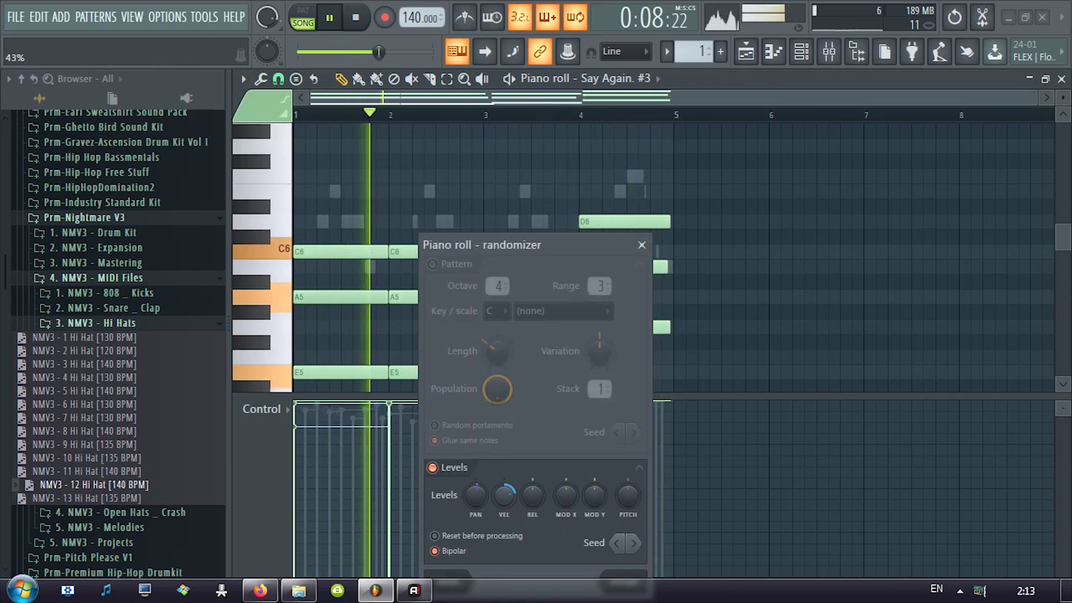
left_click(619, 575)
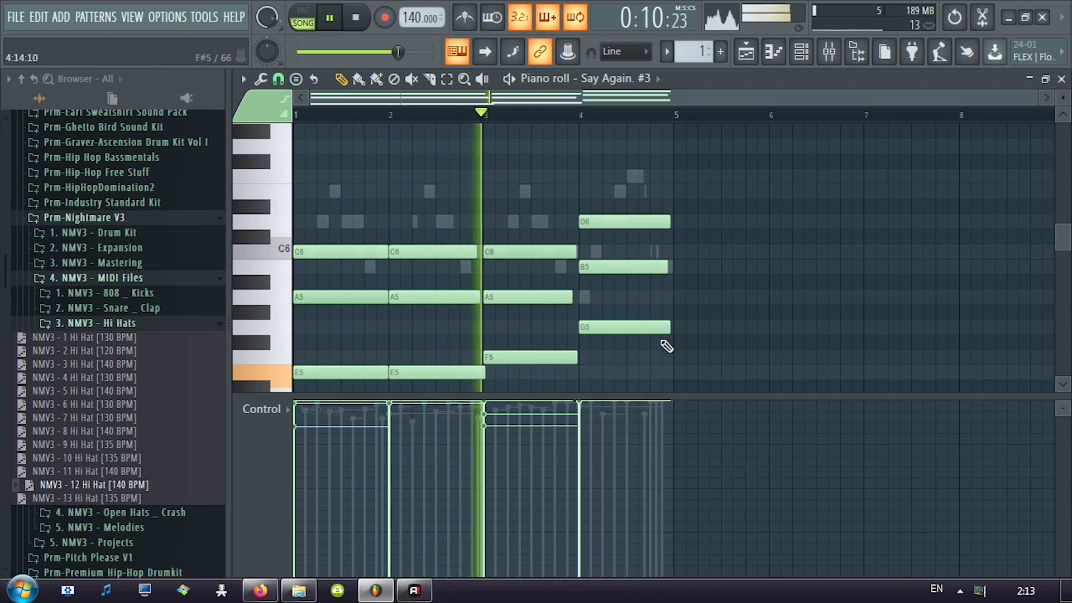
left_click(433, 297)
left_click(512, 357)
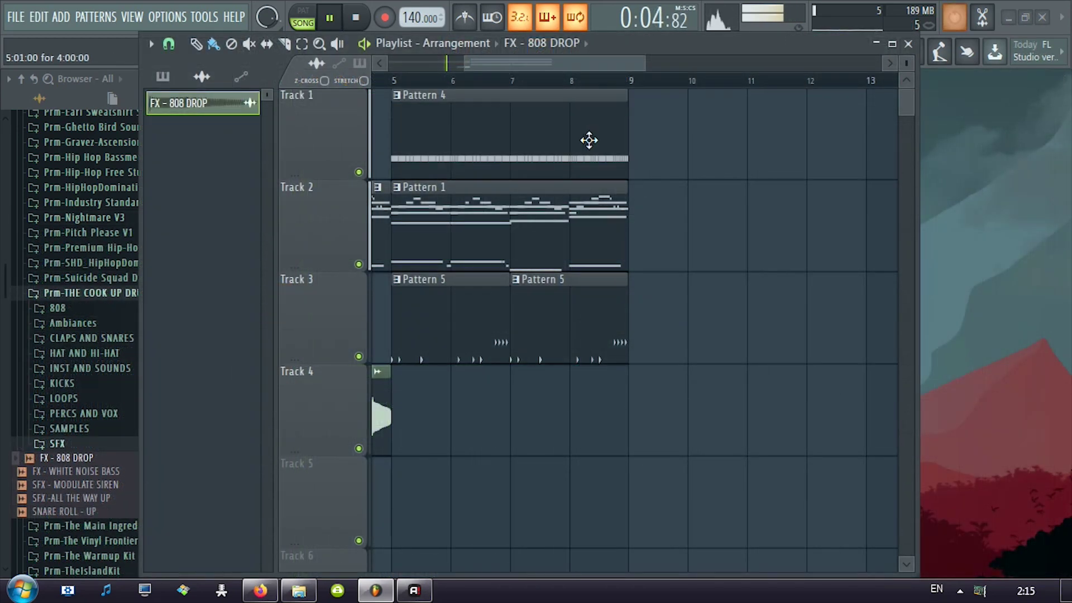
- Try duplicating the clips of bars 5 to 8 on tracks 1 to 3 after the existing arrangement
left_click_drag(648, 155, 386, 330)
key("ctrl+b")
key("ctrl+d")
left_click_drag(528, 146, 706, 134)
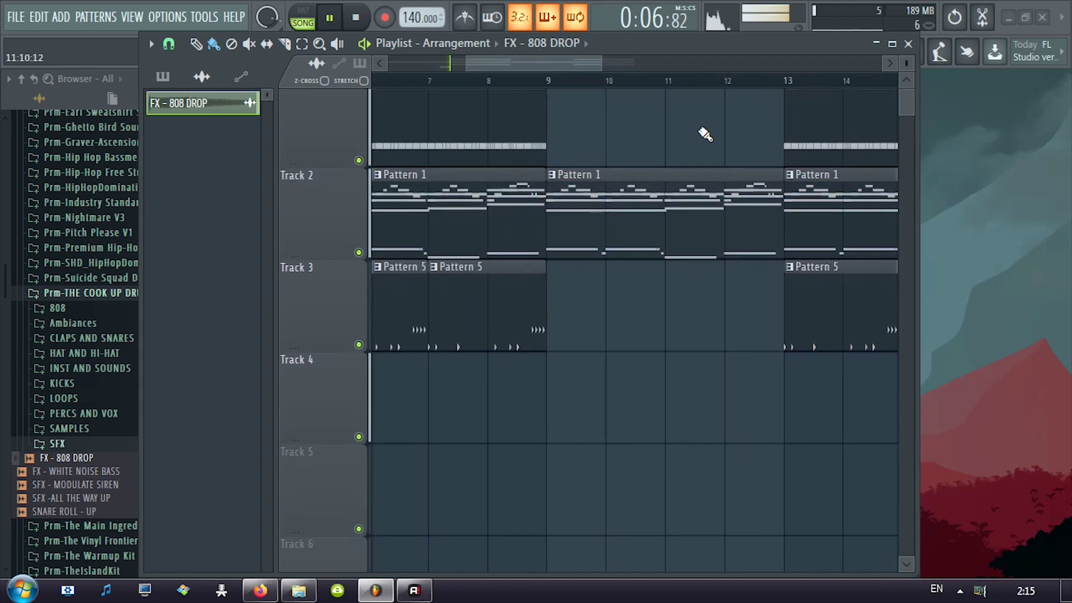
scroll(635, 206, "down", 2)
right_click(634, 206)
- Duplicate the bars 5–8 clips on tracks 1 to 3 to bar 9, and remove the original track 1 clip from bars 5–8
left_click_drag(608, 127, 475, 296)
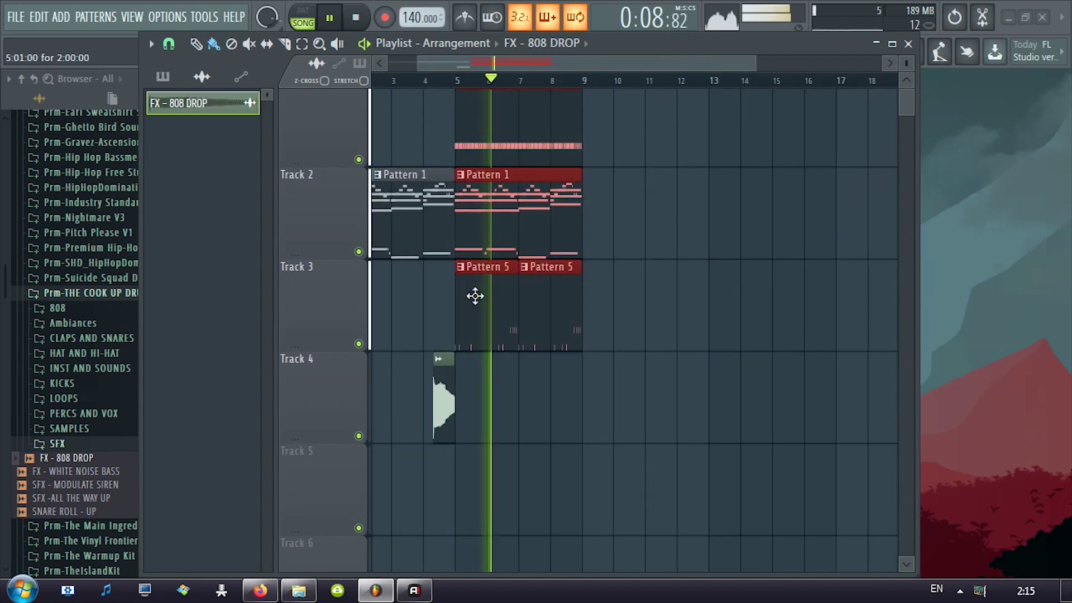
key("ctrl+b")
scroll(461, 136, "up", 3)
left_click(412, 79)
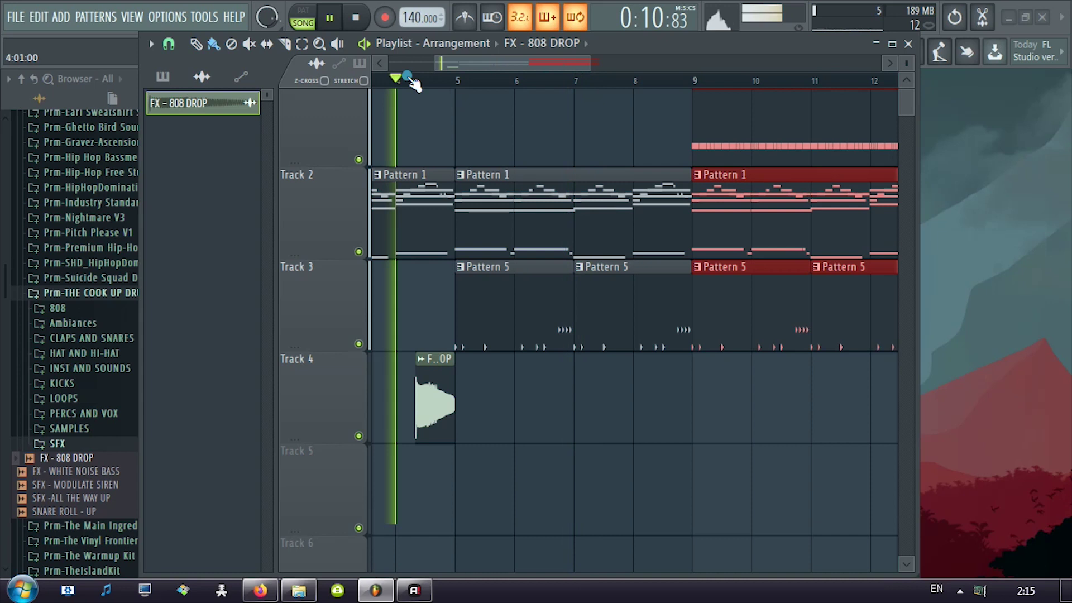
- Make the Pattern 1 clip over bars 1 to 4 on track 2 a unique pattern
left_click_drag(447, 134, 589, 135)
left_click(505, 197)
left_click_drag(479, 134, 492, 124)
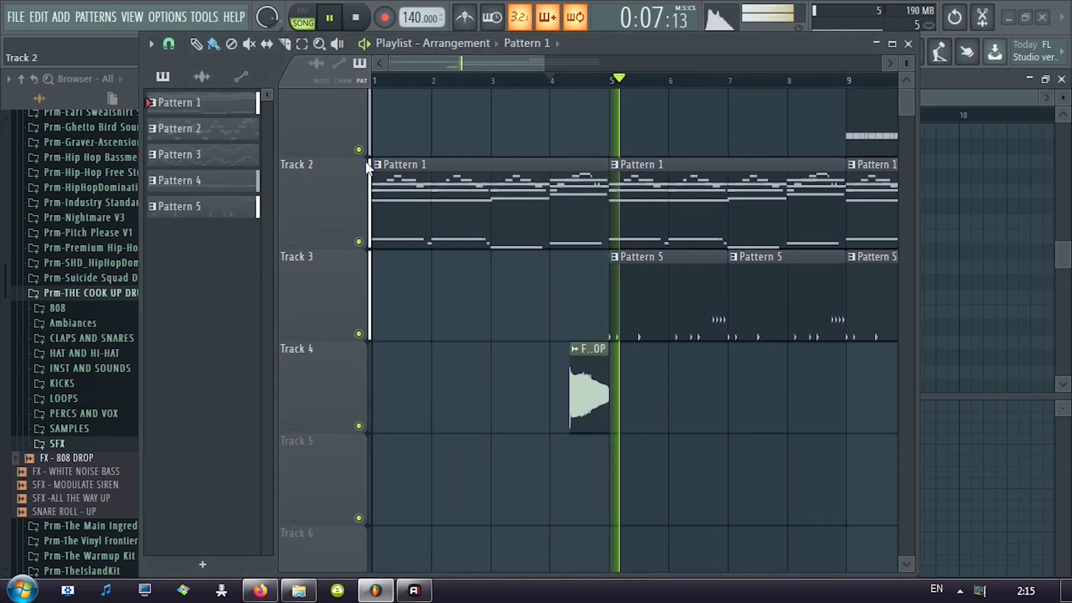
left_click(368, 168)
left_click(427, 274)
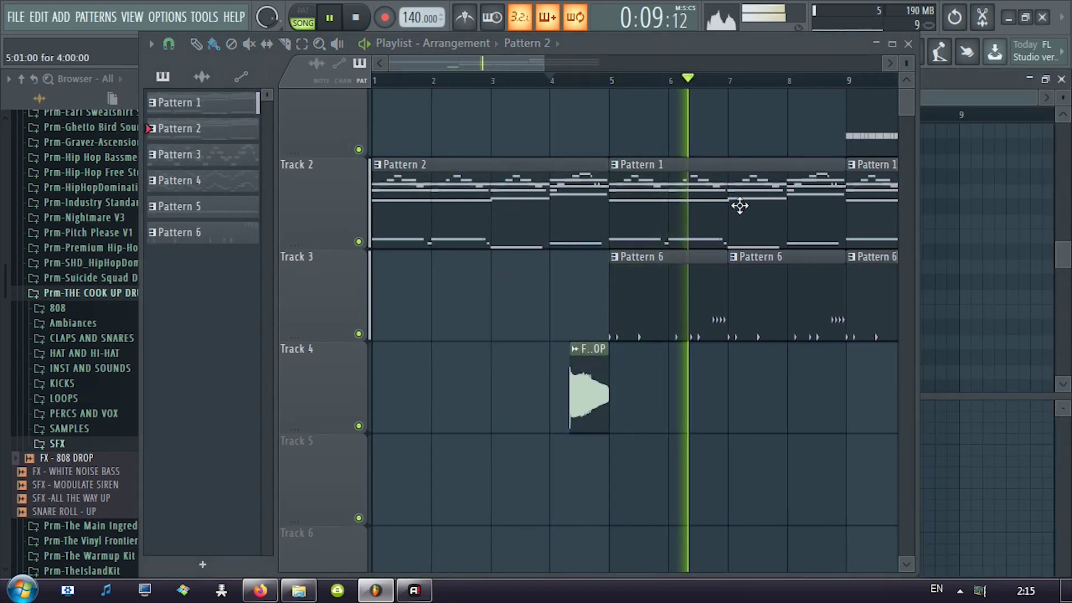
- Open Pattern 2 to review its Say Again. melody during playback, and return to the playlist
left_click(512, 196)
left_click(957, 81)
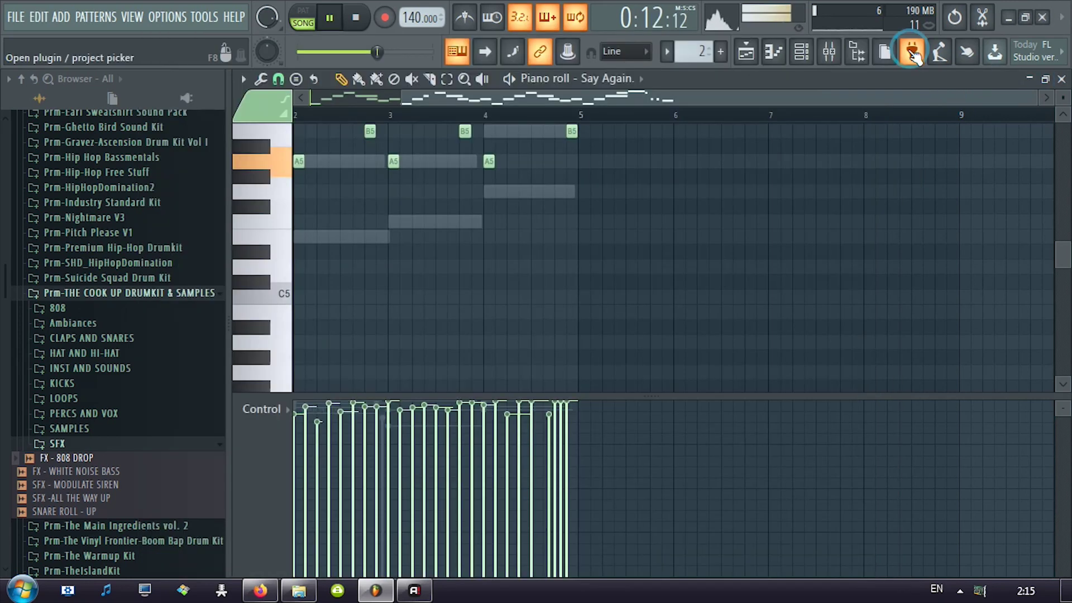
left_click(967, 107)
key("space")
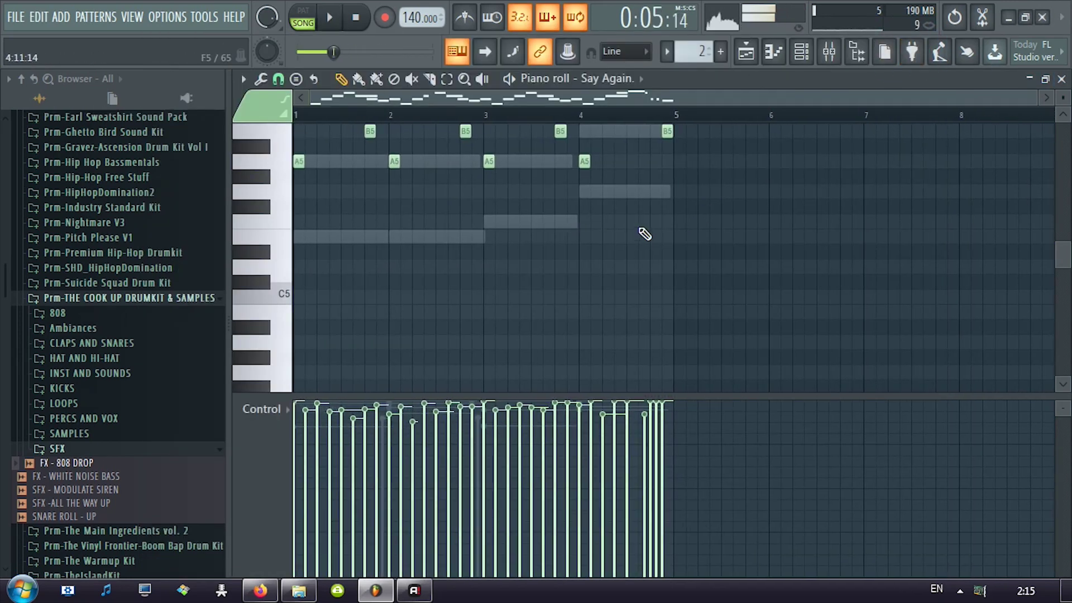
key("space")
left_click(1061, 79)
key("space")
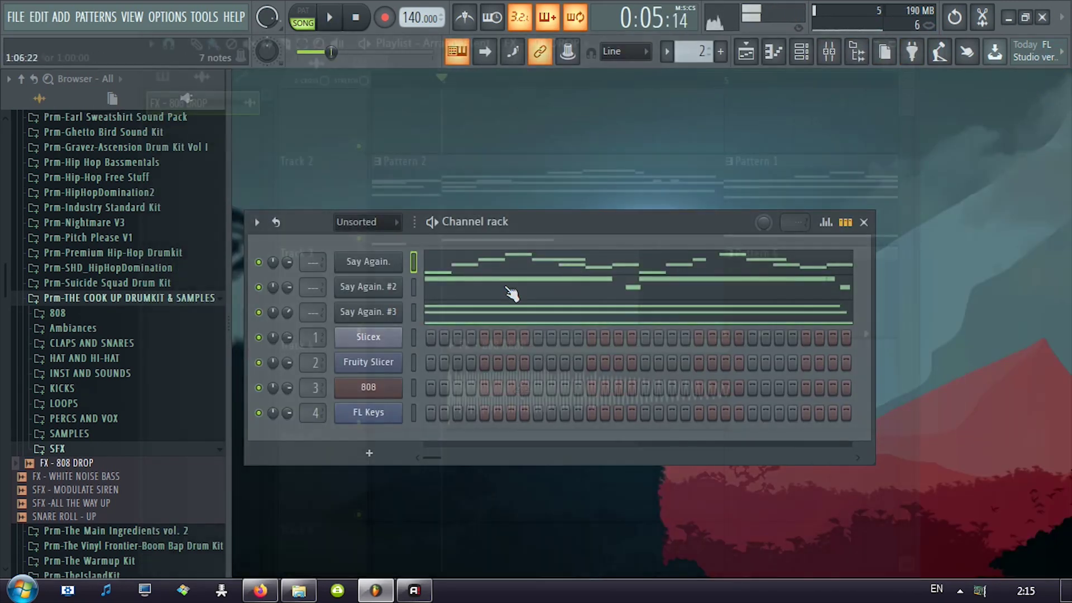
key("space")
key("F5")
- Open the FX - 808 DROP channel settings and set its time-stretch length to 2 beats
left_click(457, 369)
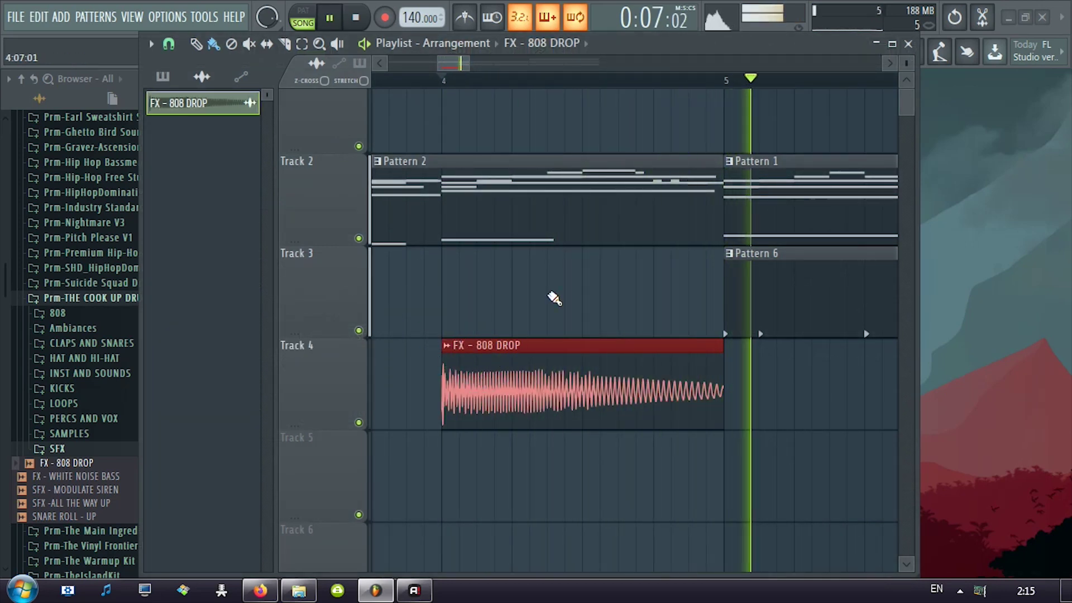
left_click_drag(783, 45, 891, 312)
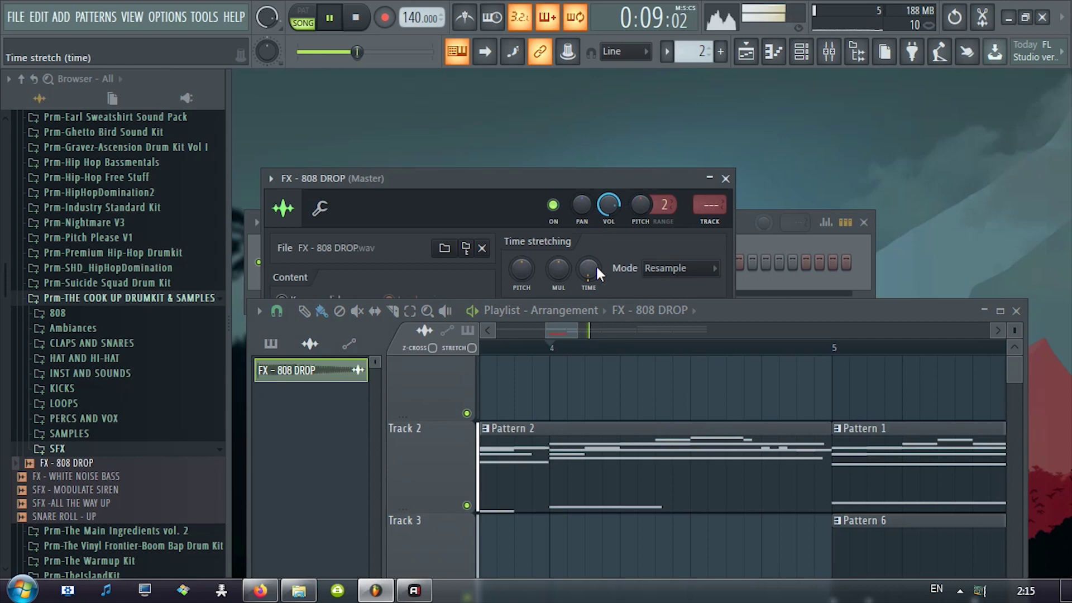
left_click_drag(607, 182, 579, 107)
right_click(563, 202)
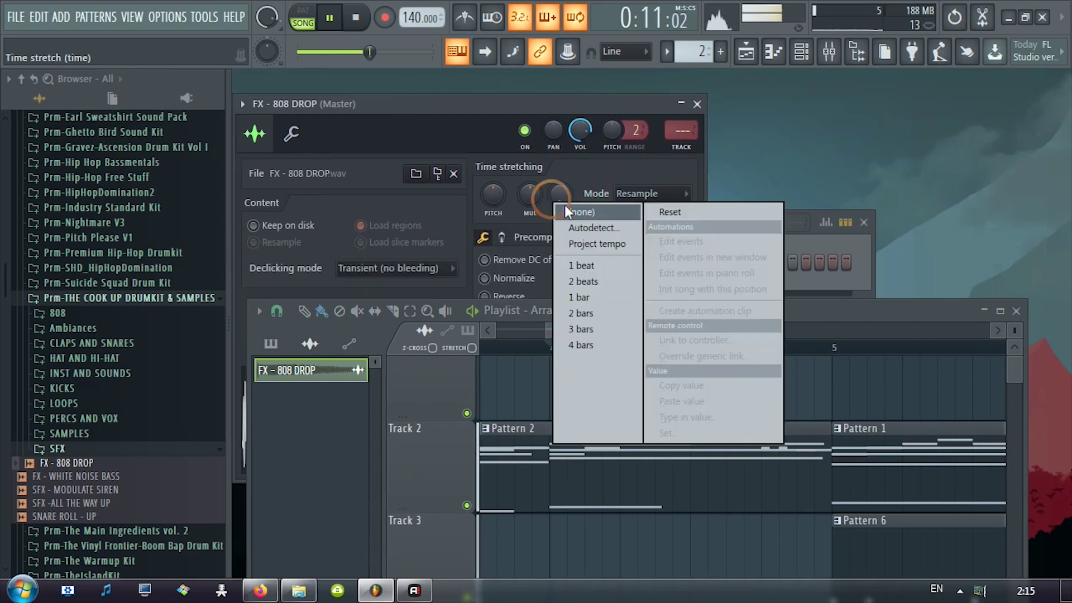
left_click(601, 307)
right_click(554, 193)
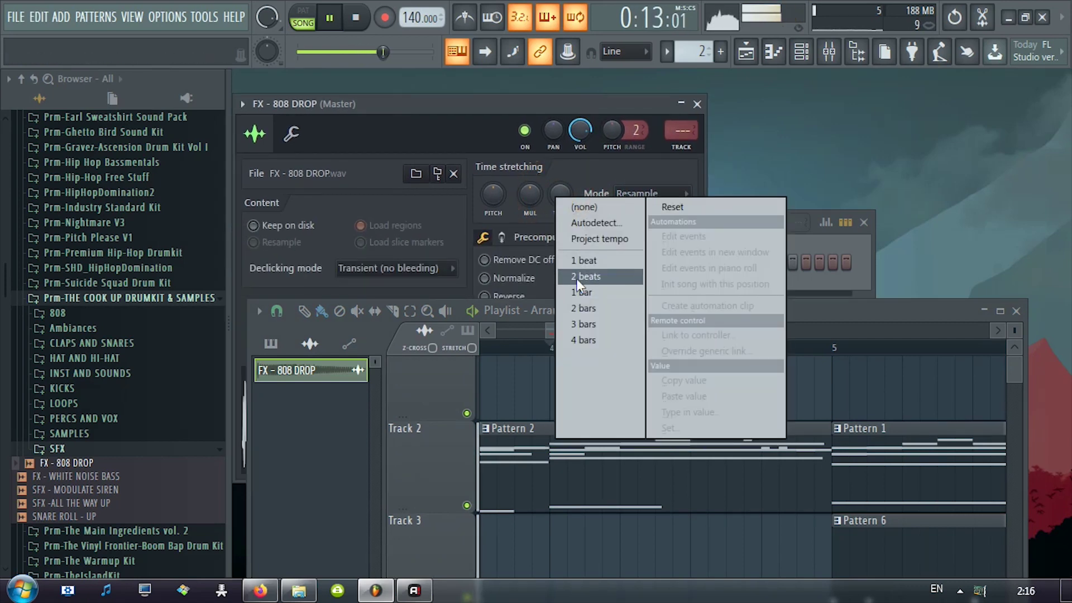
left_click(577, 279)
key("space")
key("space")
- Move the FX - 808 DROP clip on track 4 to the second half of bar 4 and play the transition
left_click(746, 53)
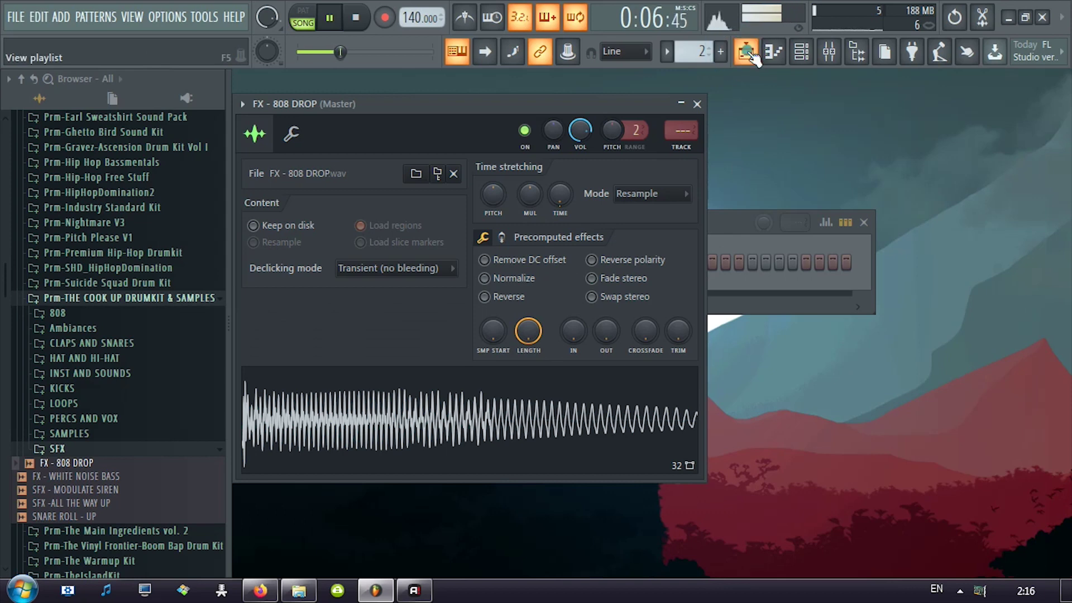
left_click(748, 53)
left_click_drag(759, 311, 732, 82)
left_click_drag(619, 420, 754, 424)
key("space")
key("space")
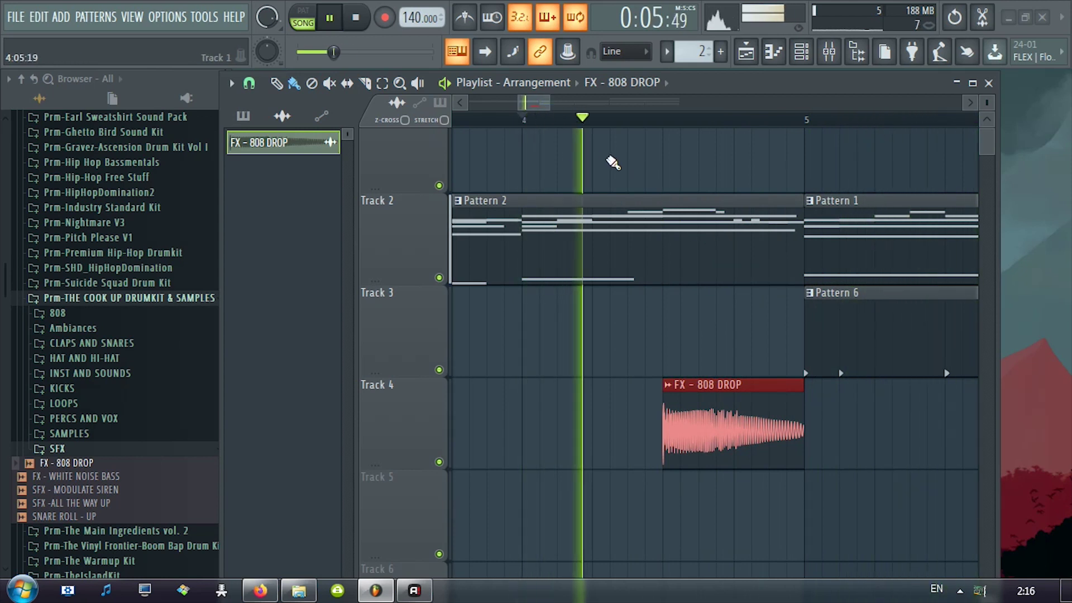
- Shorten the Pattern 2 clip on track 2 so it ends where the FX - 808 DROP clip starts in bar 4
left_click(641, 207)
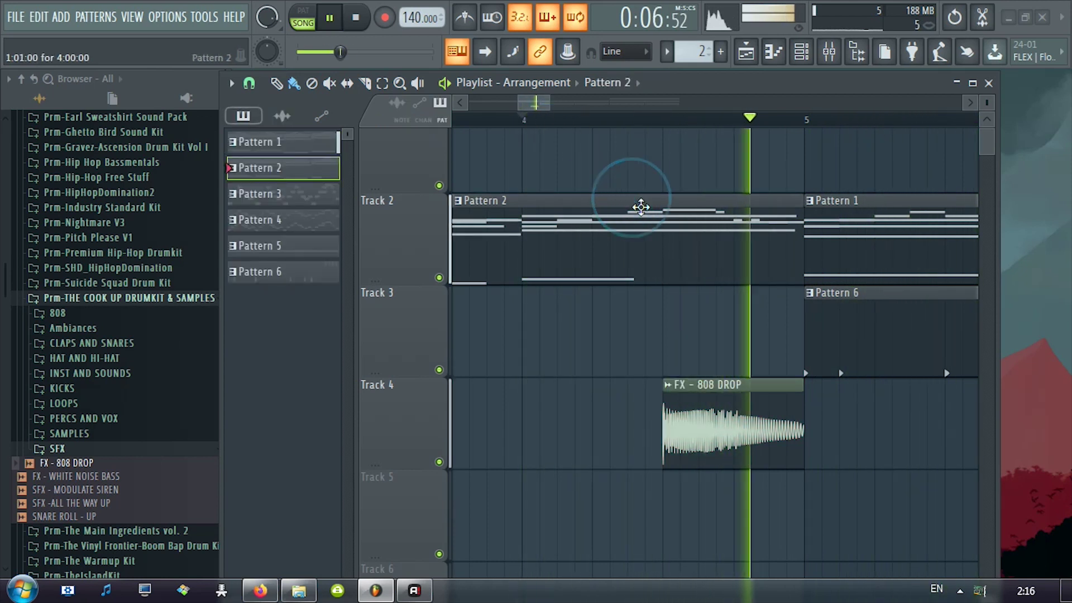
left_click(802, 59)
scroll(655, 195, "down", 4)
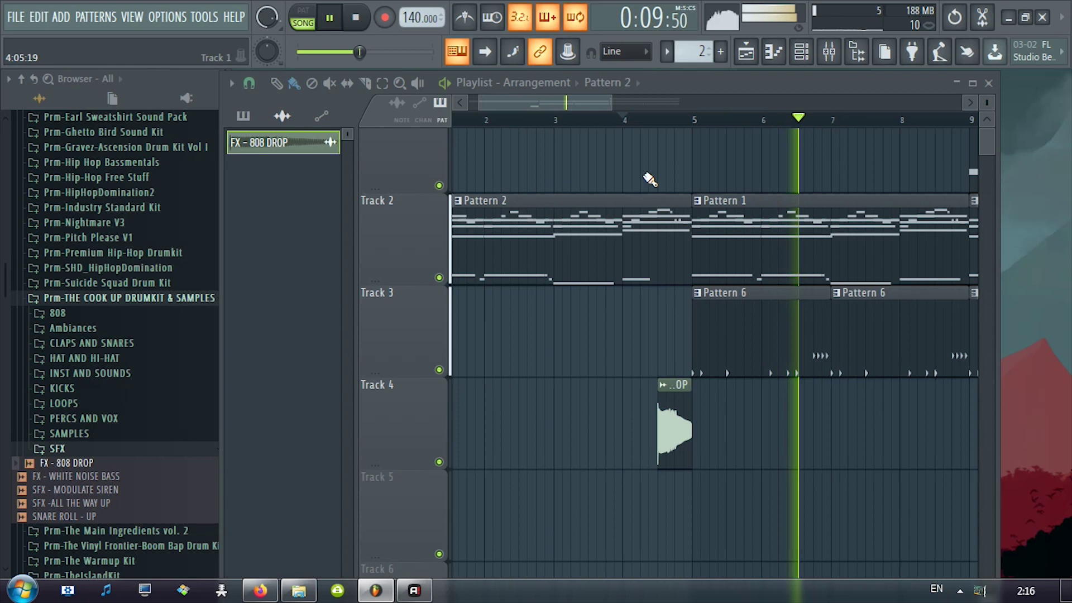
scroll(649, 178, "up", 1)
left_click_drag(650, 178, 558, 187)
left_click_drag(616, 234, 575, 231)
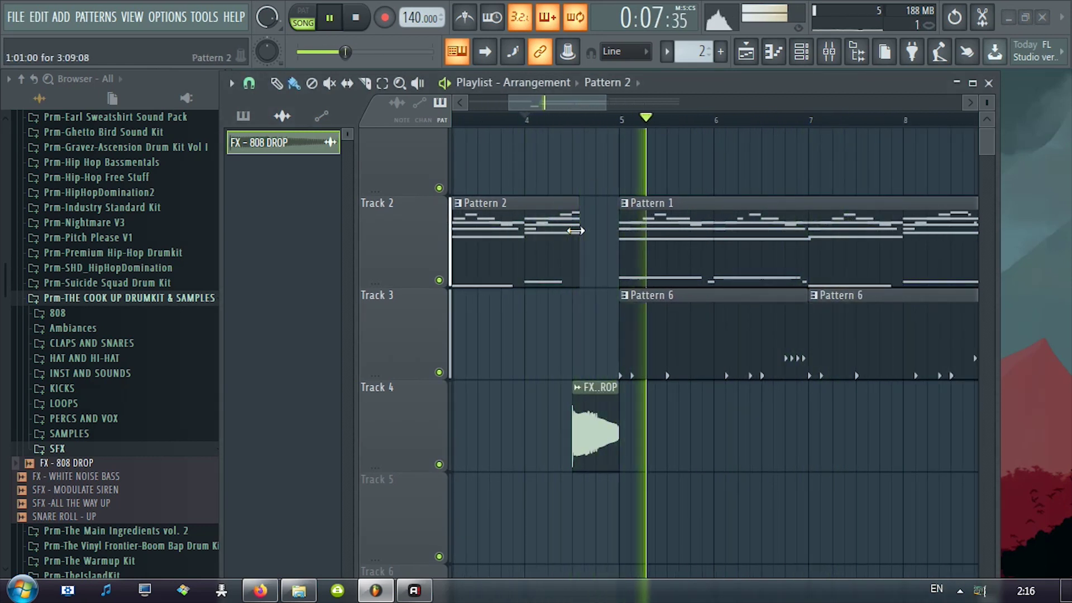
scroll(578, 231, "up", 4)
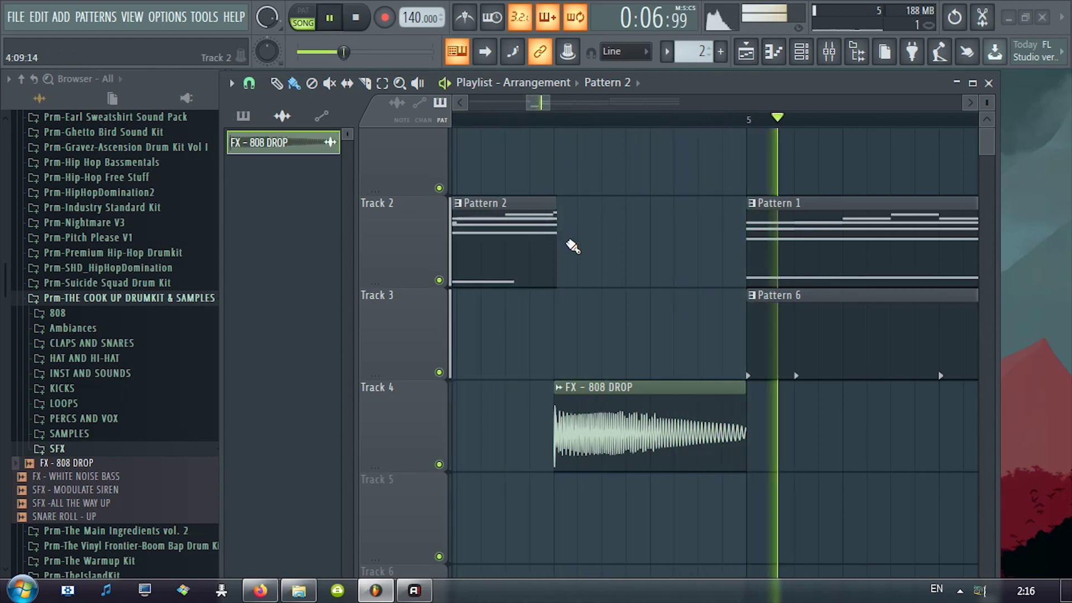
scroll(628, 261, "down", 3)
scroll(628, 261, "down", 3)
- Open the Pattern 6 drums, add an NMV3 - Clap 1 hit on step 15, and return to the playlist
left_click_drag(693, 166, 560, 196)
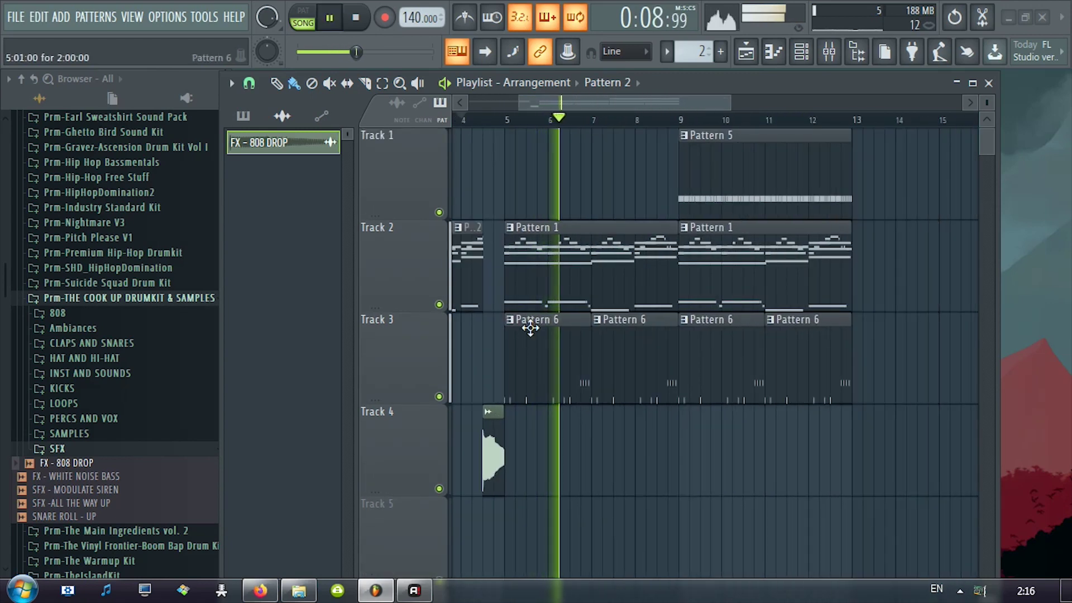
left_click(529, 327)
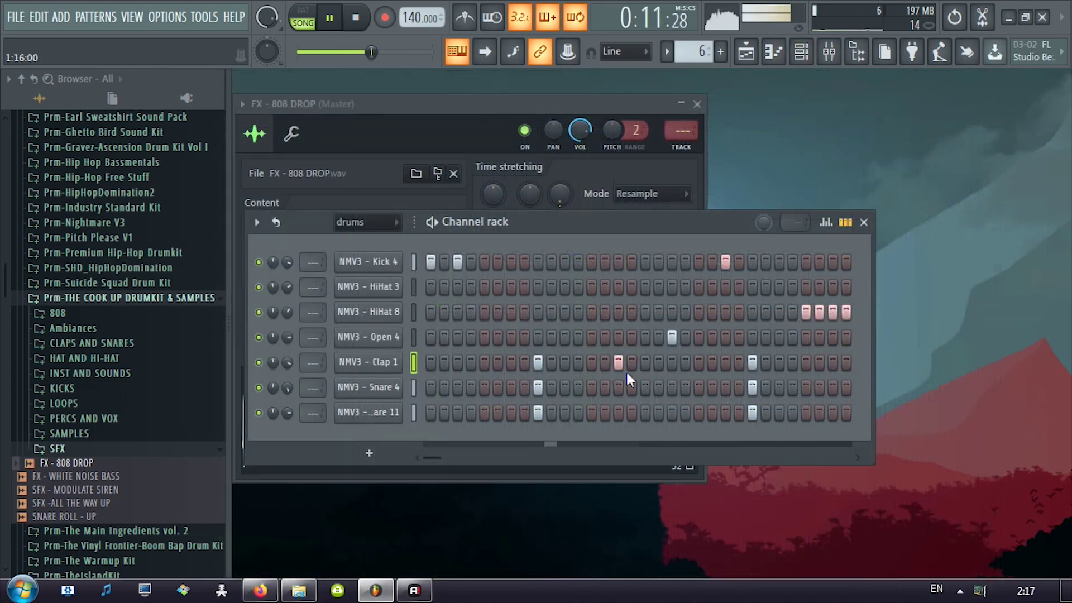
left_click(802, 56)
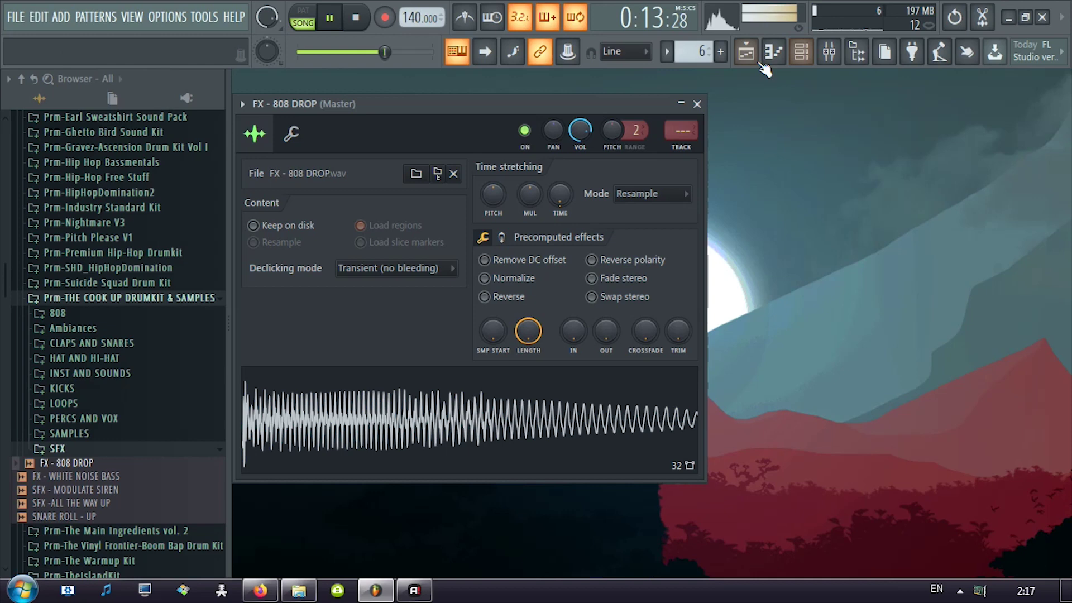
left_click(746, 52)
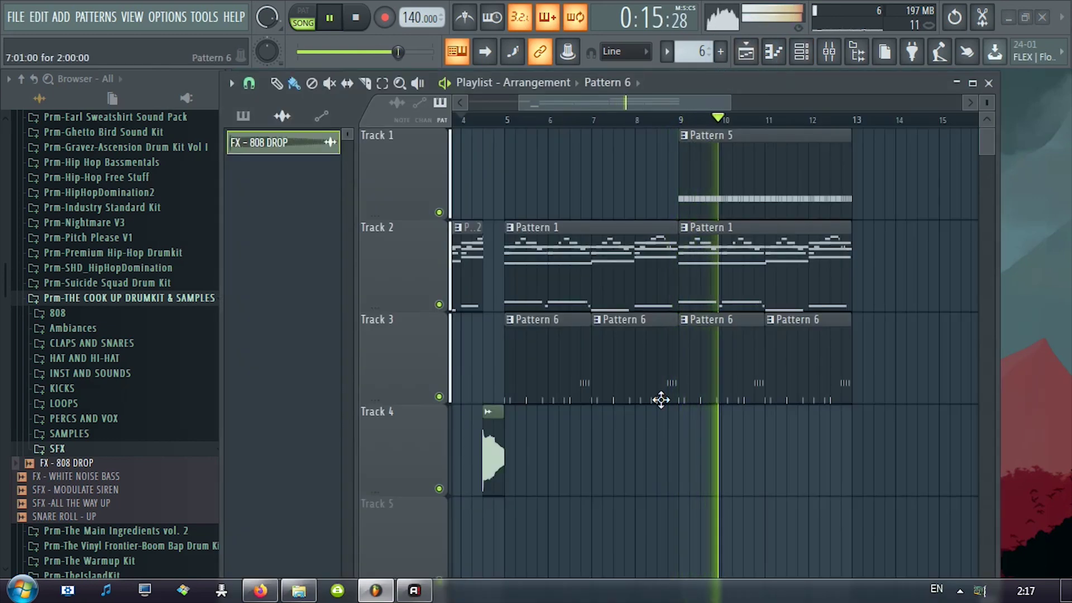
- Duplicate the bars 9 to 12 clips on tracks 1 to 3 so they repeat from bar 13
left_click_drag(894, 134, 725, 385)
key("ctrl+b")
scroll(699, 388, "down", 2, "ctrl")
left_click(703, 475)
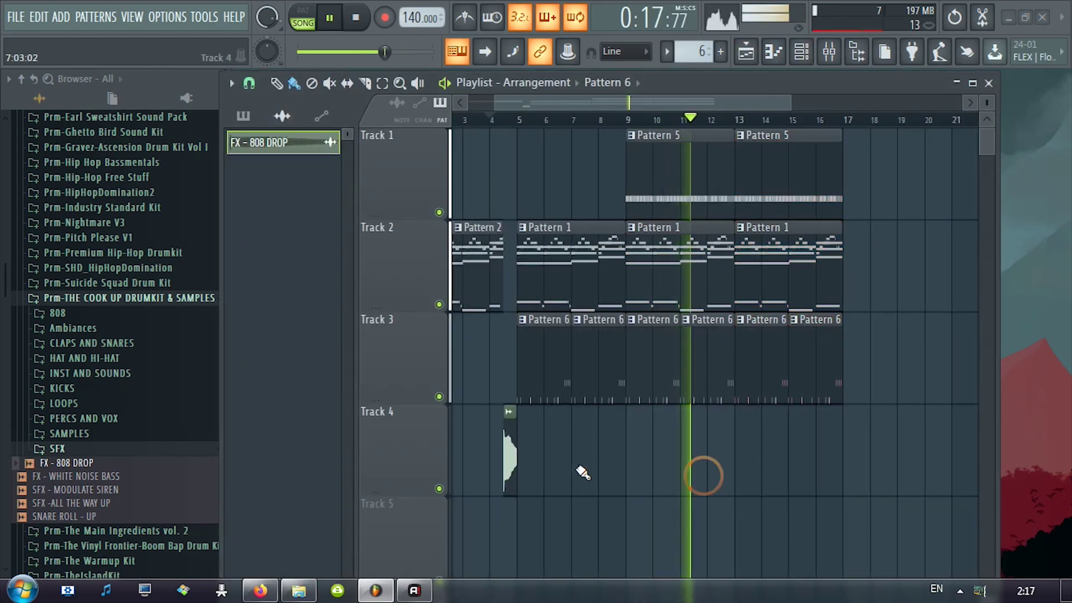
- Place FX - 808 DROP in the second half of bar 12 on track 4, and end track 1's Pattern 5 clip where it starts
left_click(503, 435)
scroll(781, 440, "up", 3, "ctrl")
key("space")
left_click(571, 425)
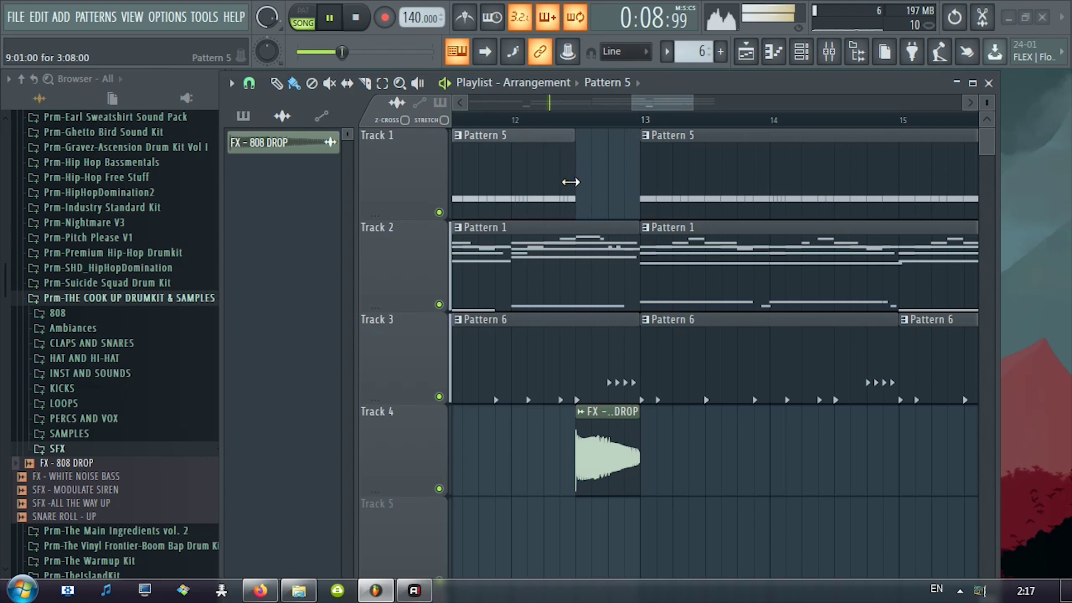
- Shorten the Pattern 6 clip before bar 13 to end at the FX - 808 DROP clip's start, and play the section
left_click_drag(639, 352, 569, 350)
key("space")
key("space")
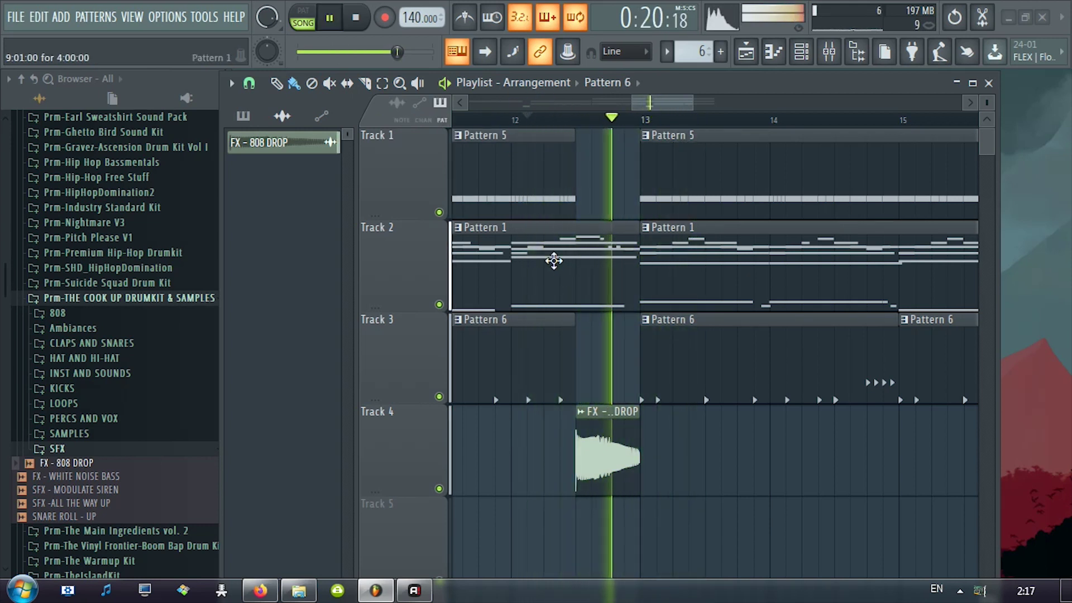
- Split the Pattern 1 clip on track 2 at the middle of bar 12 and make the second piece a unique pattern
key("space")
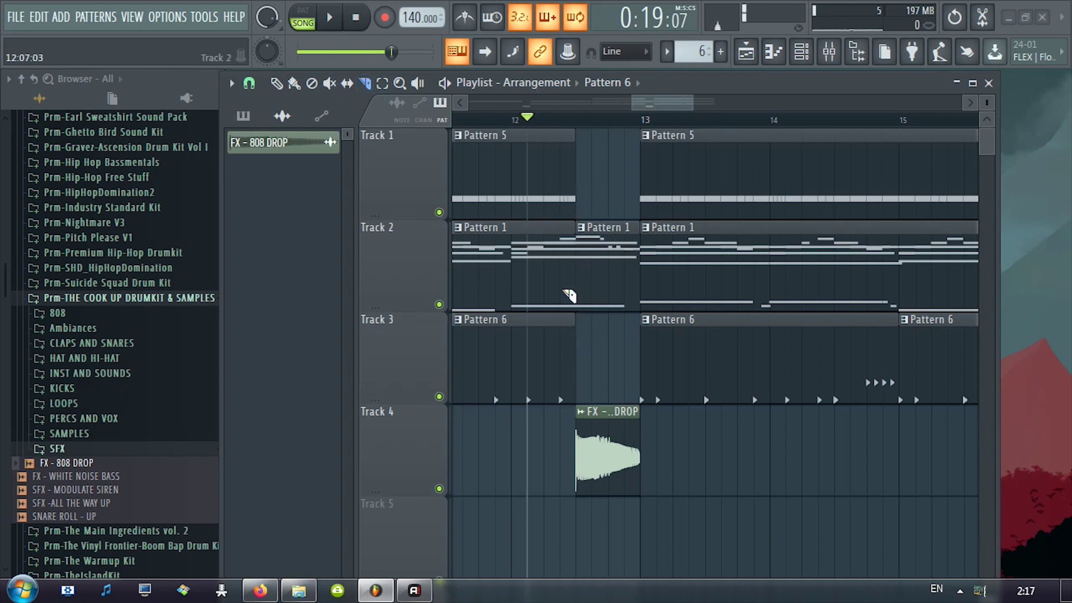
left_click(582, 229)
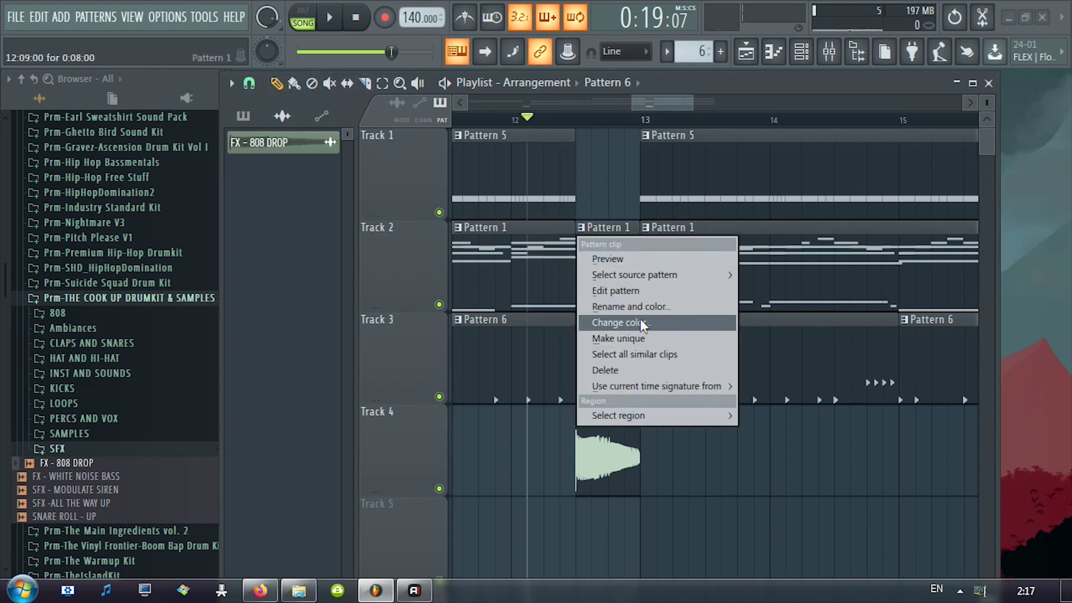
left_click(637, 342)
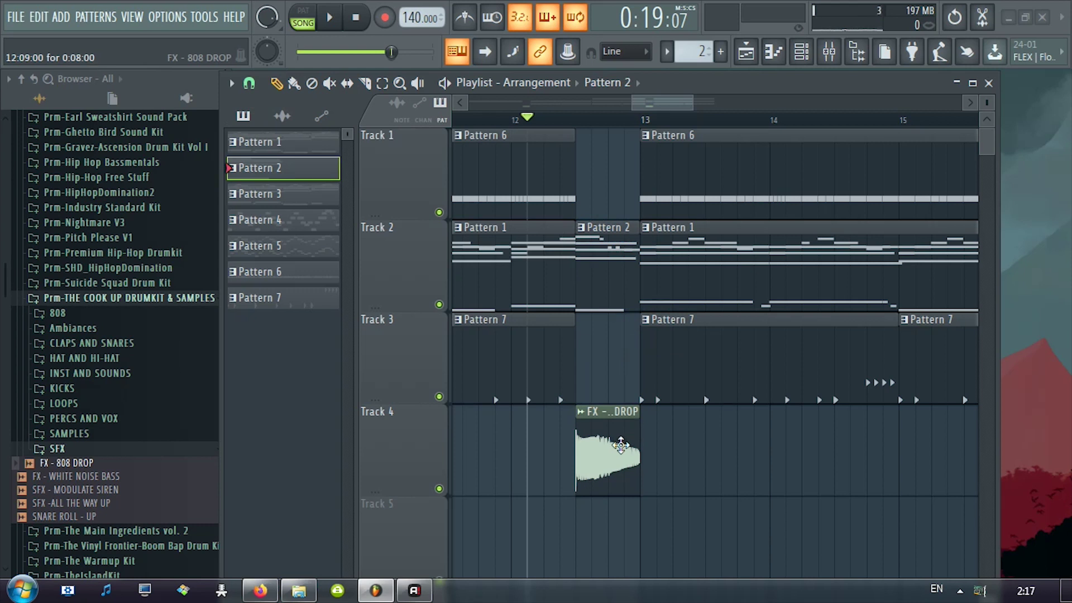
- Remove the Say Again. #2 and Say Again. #3 notes from Pattern 2 in the channel rack, then play it
left_click(806, 53)
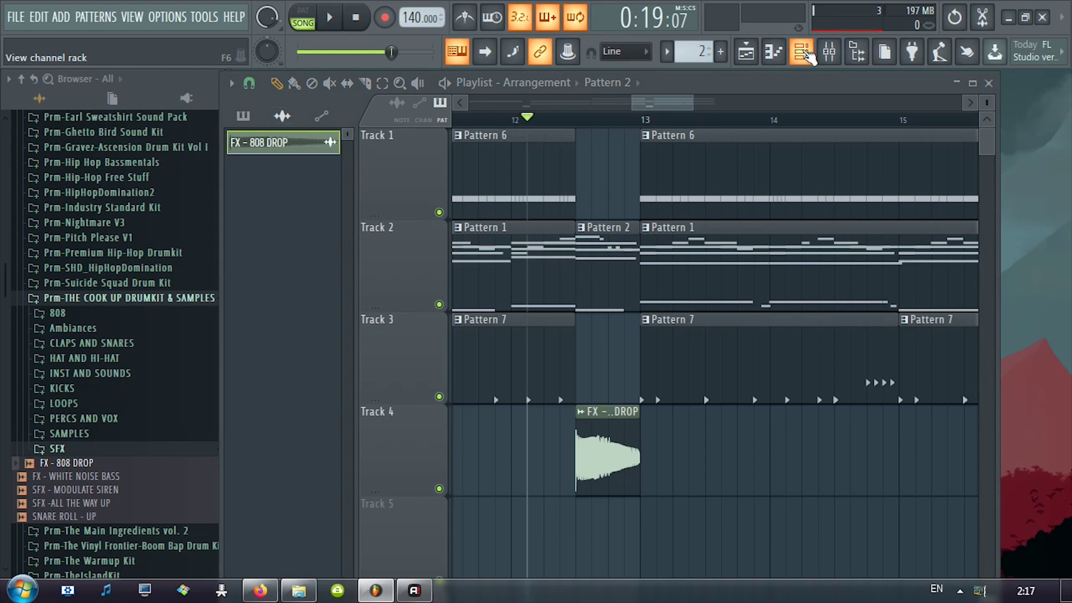
left_click(983, 87)
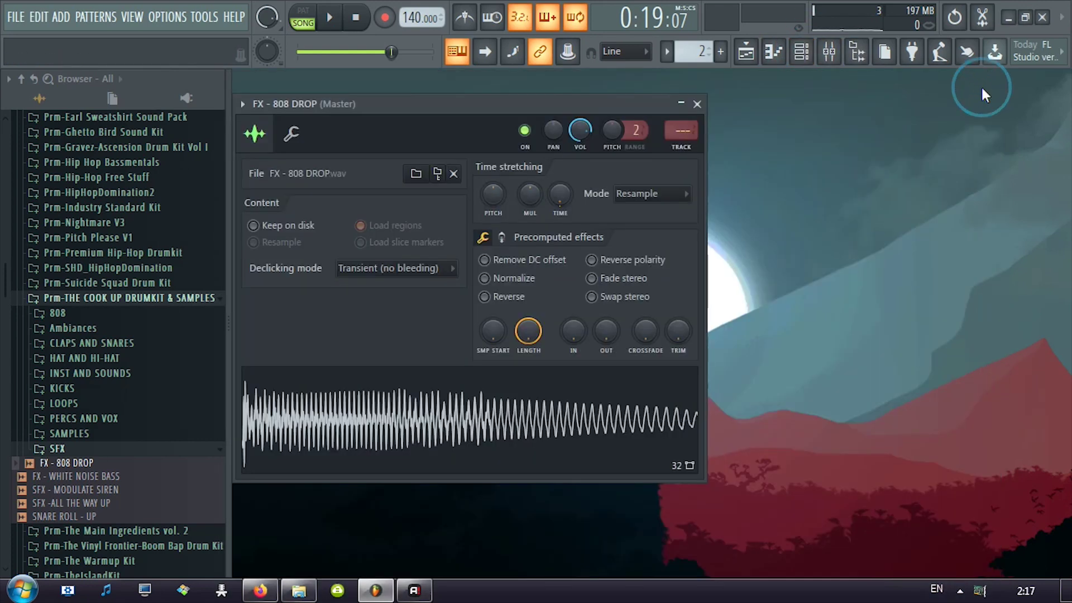
left_click(698, 104)
left_click(802, 53)
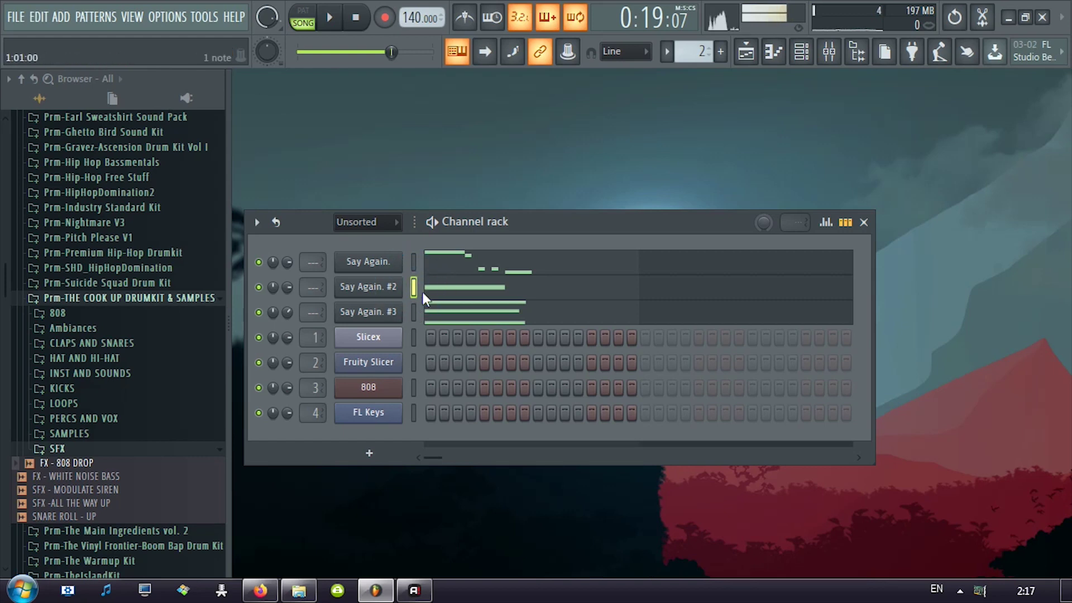
key("ctrl+x")
left_click(413, 312)
key("ctrl+x")
key("space")
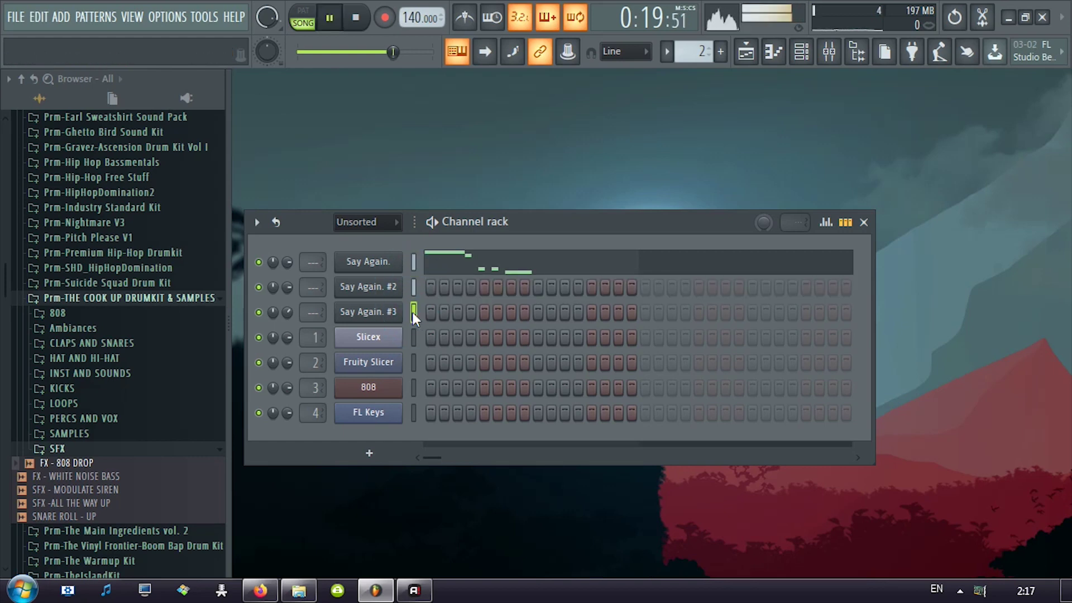
key("space")
- Inspect Pattern 2's Say Again. notes in the piano roll, and play the playlist from just before bar 12
left_click(500, 258)
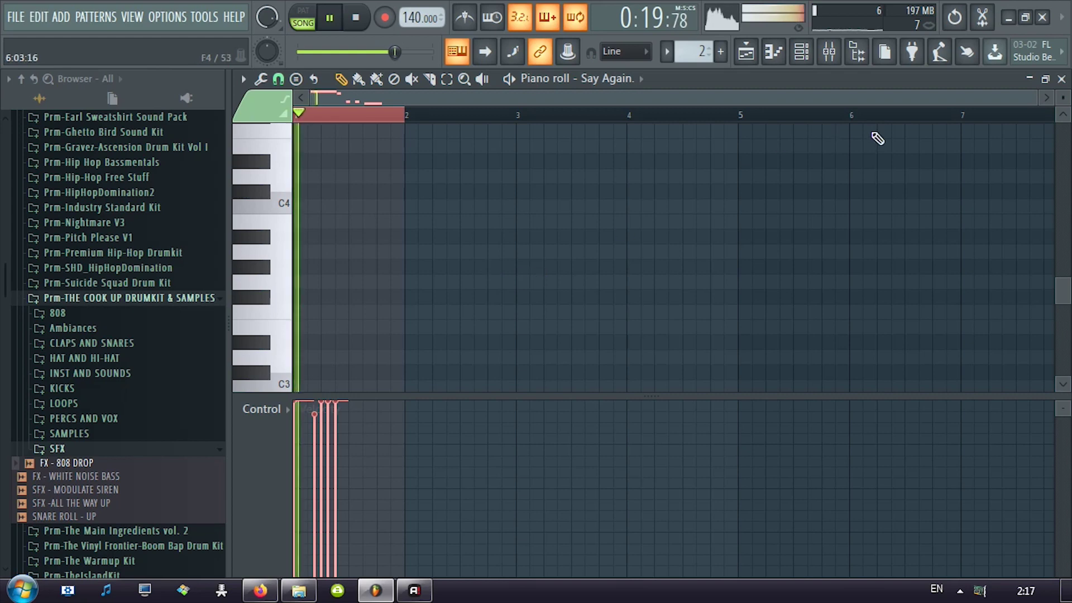
key("F7")
key("F5")
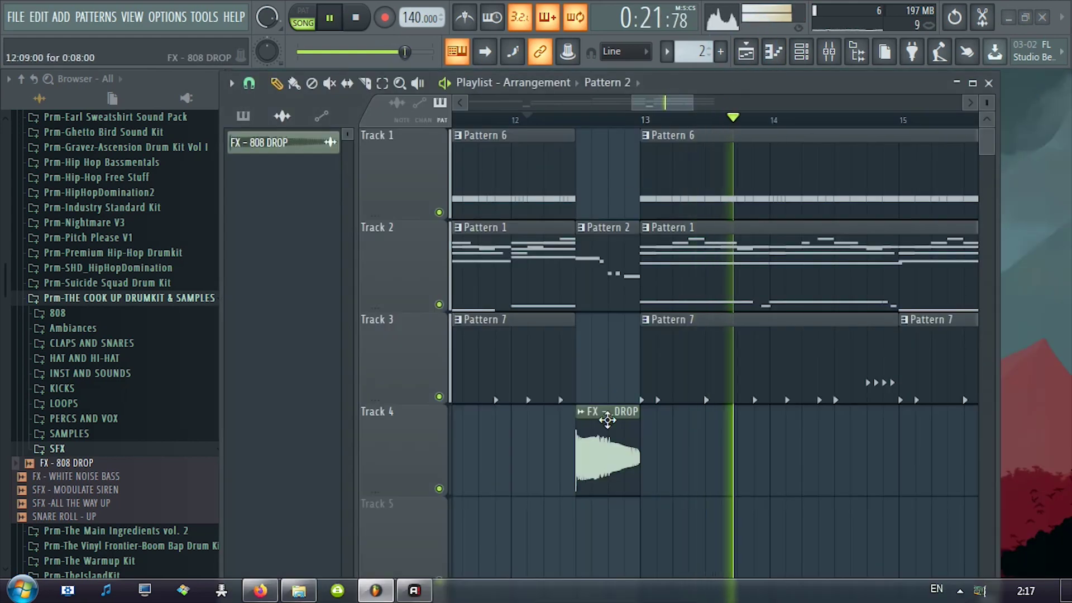
left_click(491, 118)
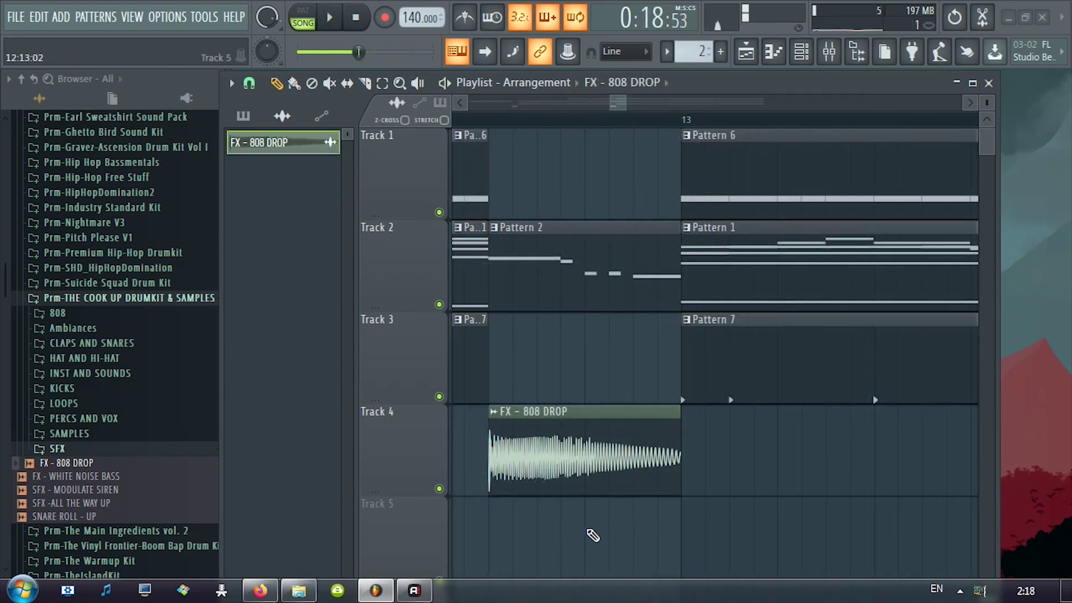
- Add an FX - 808 DROP clip on track 5 as a unique sample saved as FX - 808 DROP - Part_1.wav, and reverse it
left_click(592, 527)
left_click(591, 503)
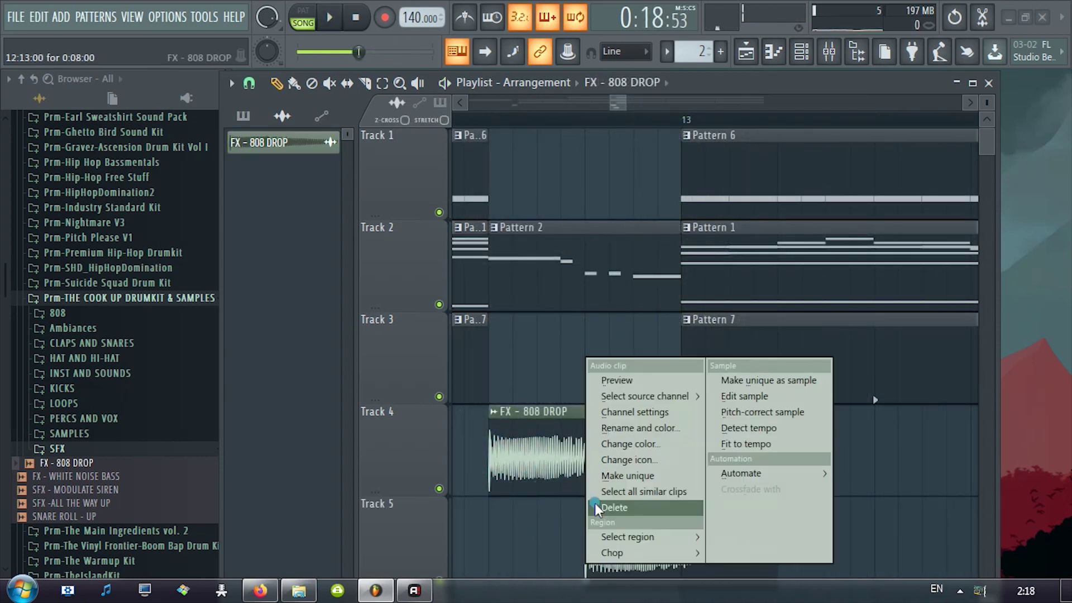
left_click(749, 383)
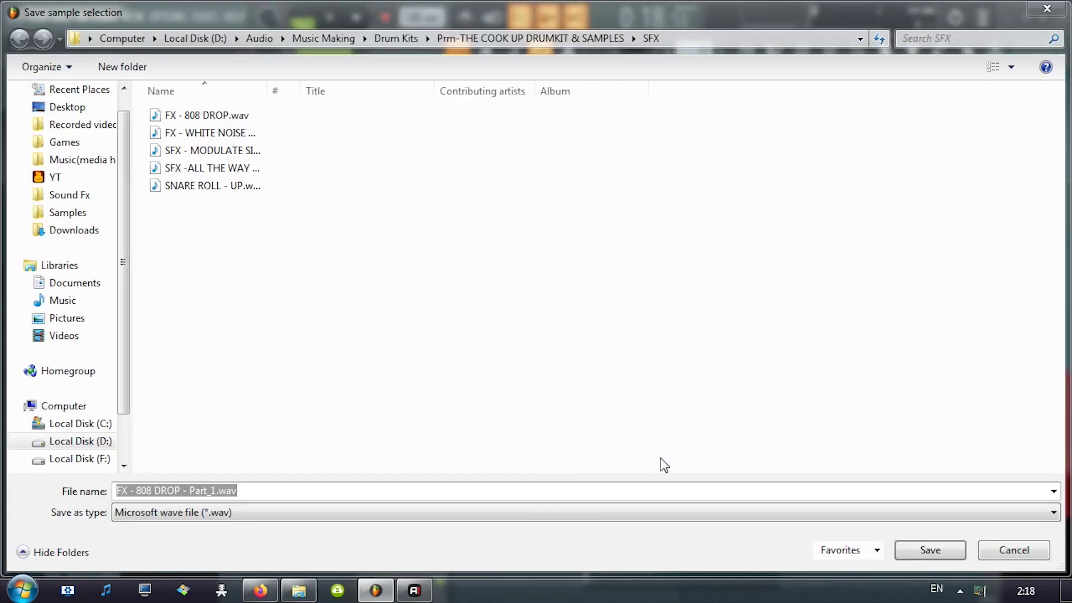
left_click(928, 550)
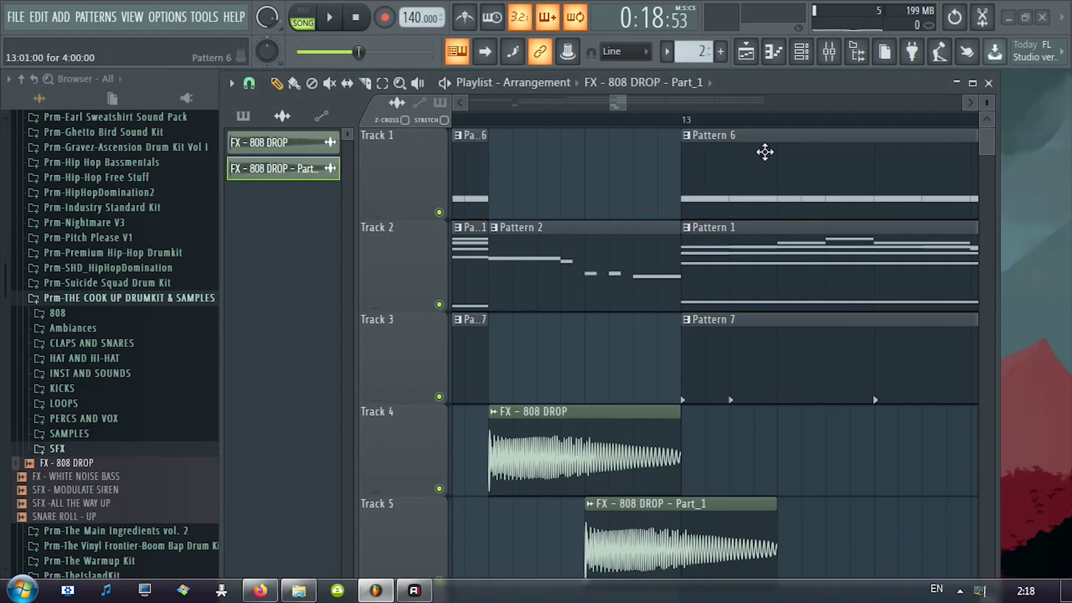
left_click_drag(879, 83, 931, 341)
left_click_drag(536, 201, 541, 79)
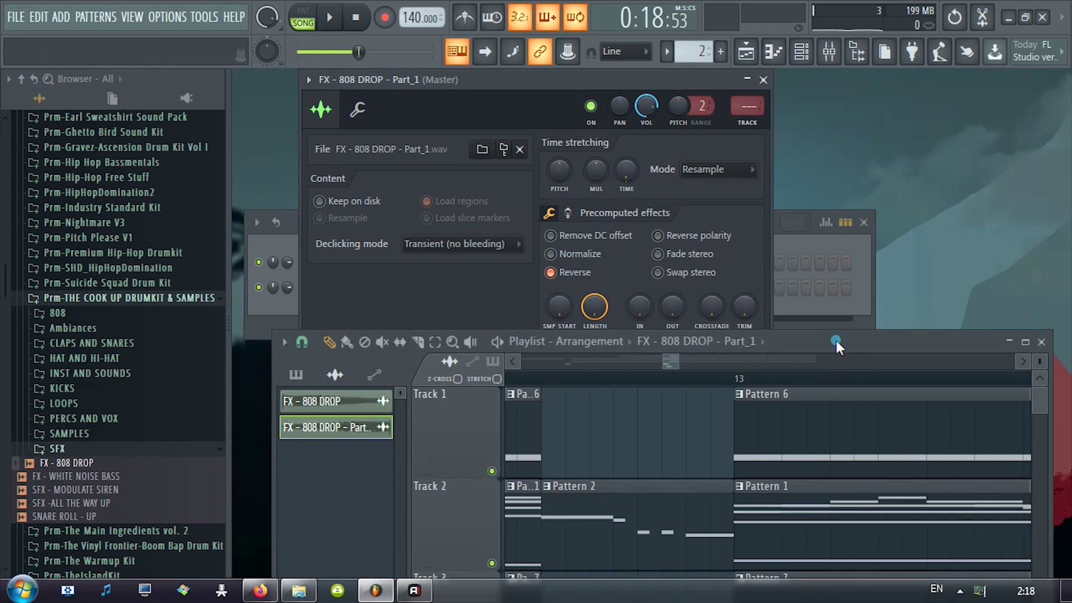
- Align the reversed clip under track 4's FX - 808 DROP, slice both midway, and keep track 4's first half and track 5's second half
left_click_drag(836, 340, 799, 56)
left_click_drag(718, 497, 610, 500)
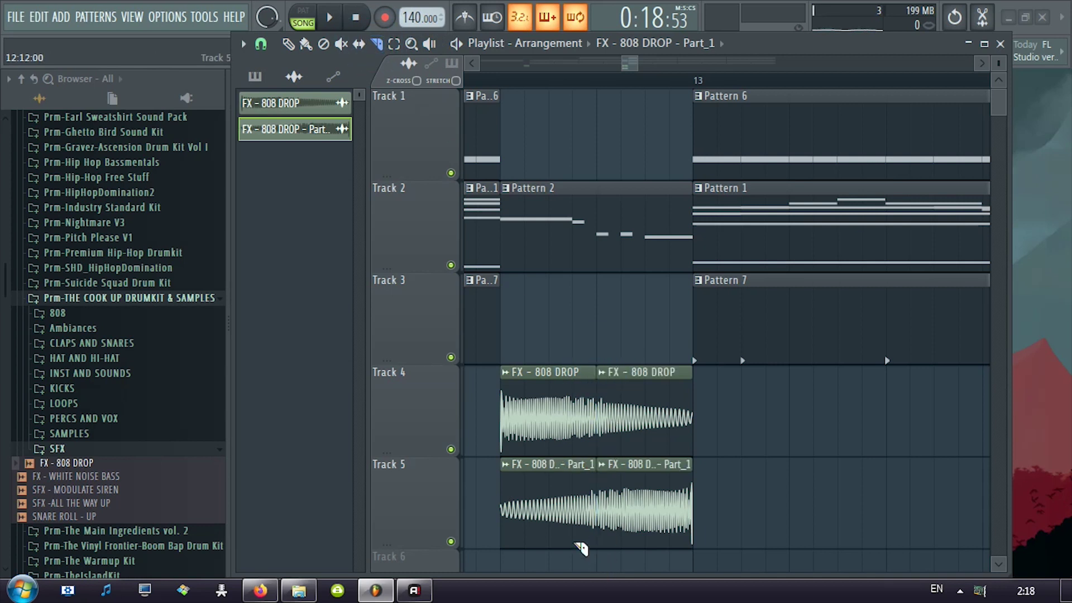
right_click(535, 459)
right_click(642, 416)
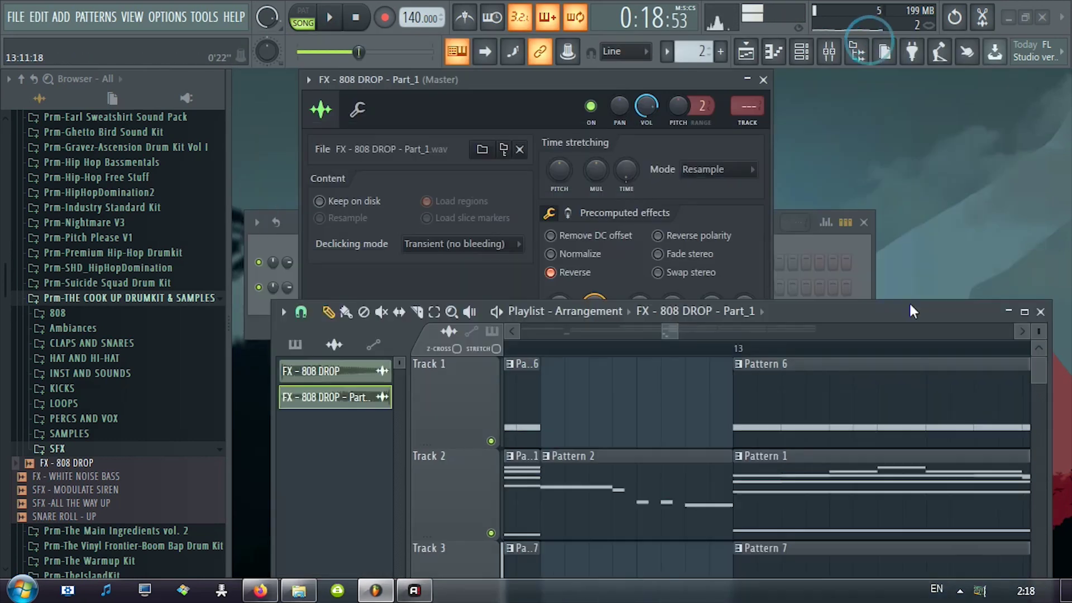
left_click_drag(632, 310, 632, 301)
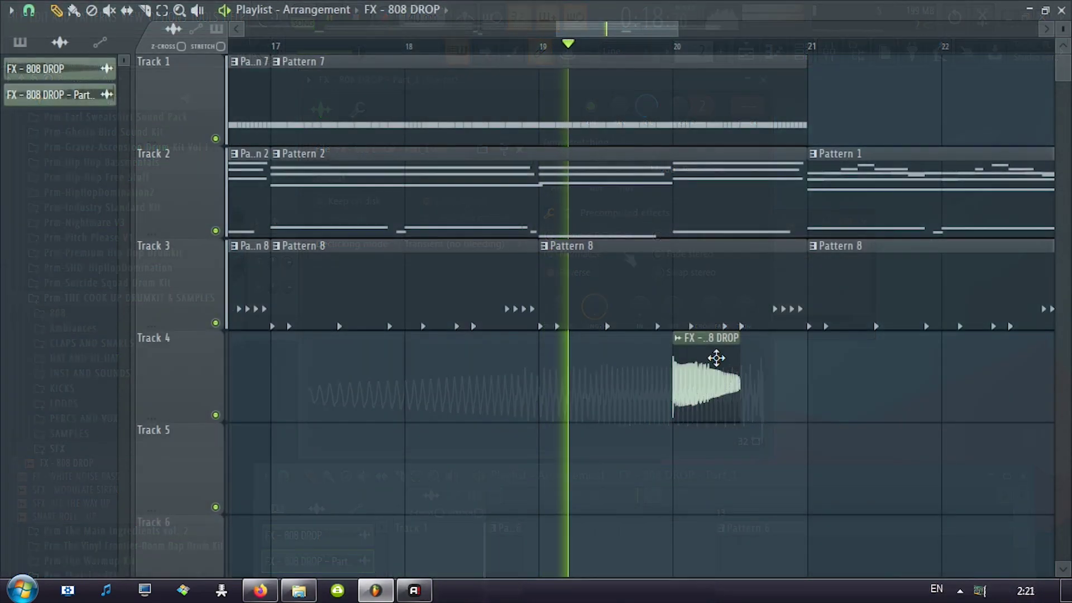
- End track 2's Pattern 2 clip at bar 20, and place a unique copy of Pattern 1 on track 5 from bar 17
scroll(700, 371, "down", 2)
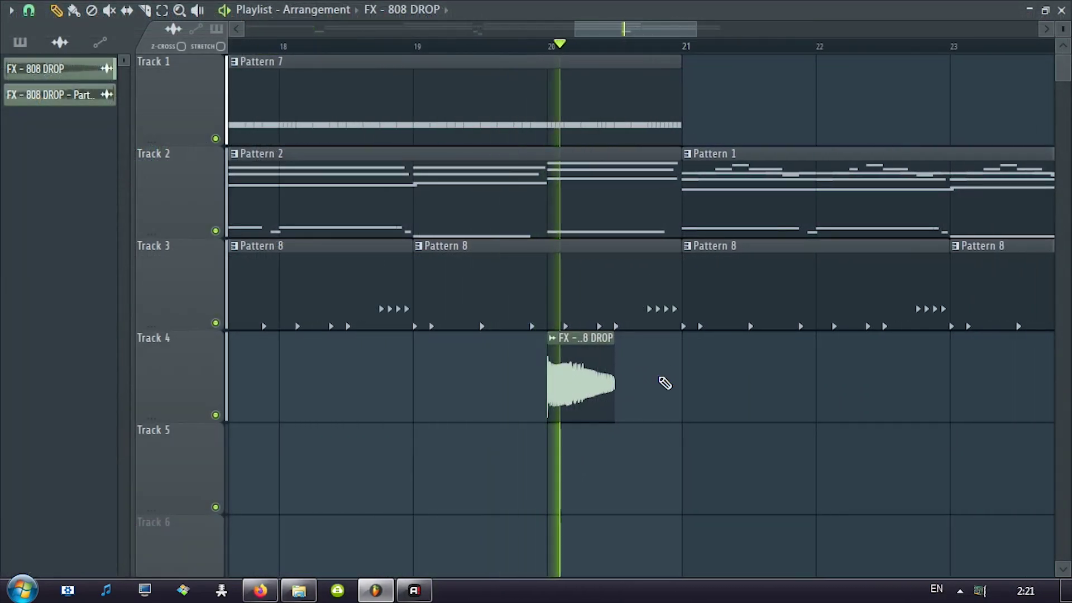
key("space")
scroll(679, 284, "down", 2)
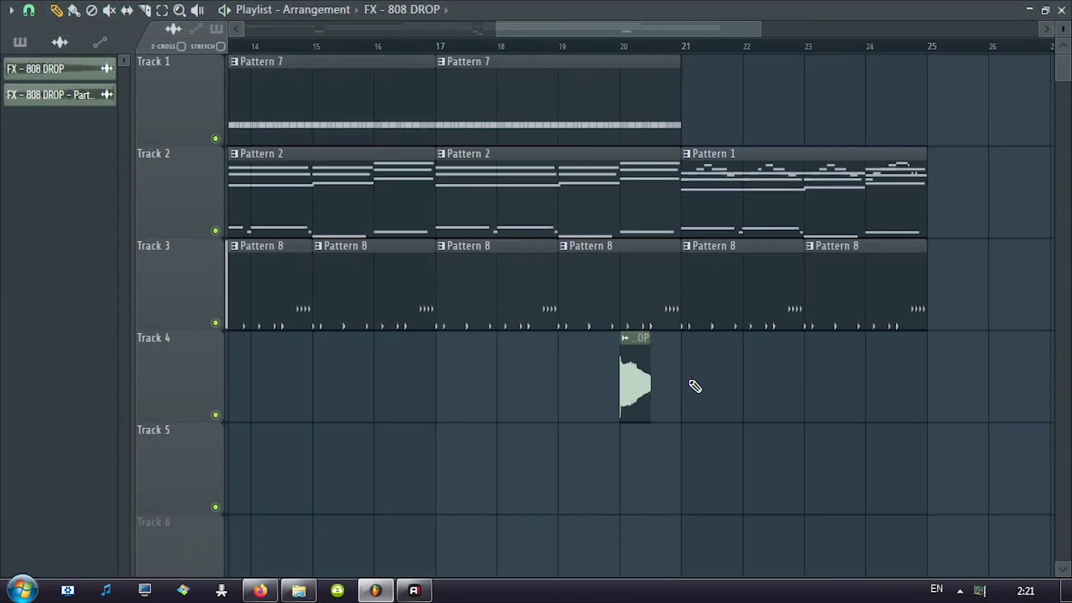
left_click(870, 198)
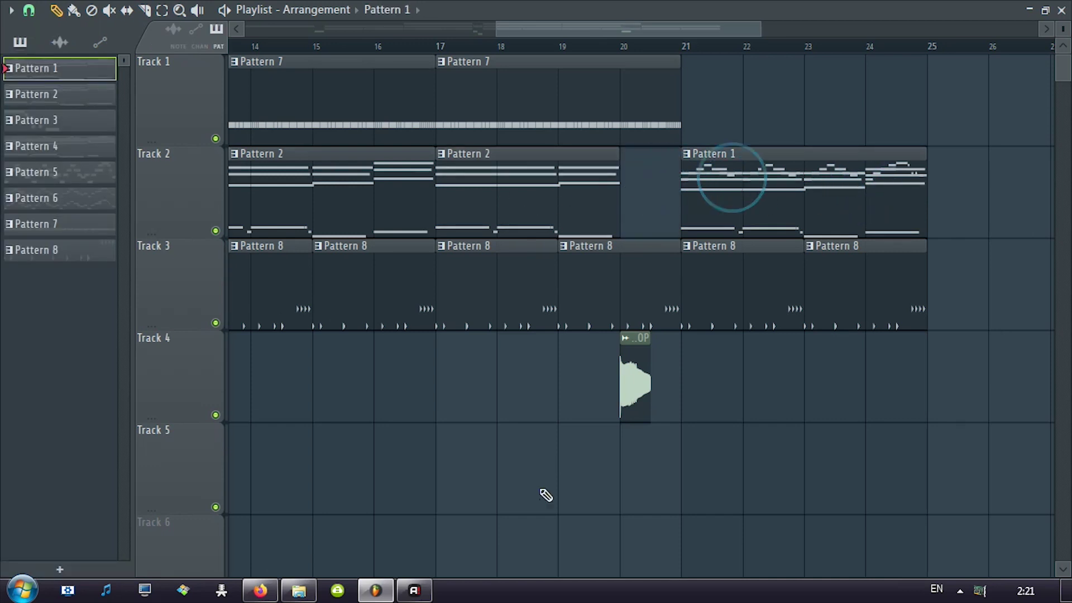
left_click(444, 468)
right_click(450, 433)
left_click(519, 474)
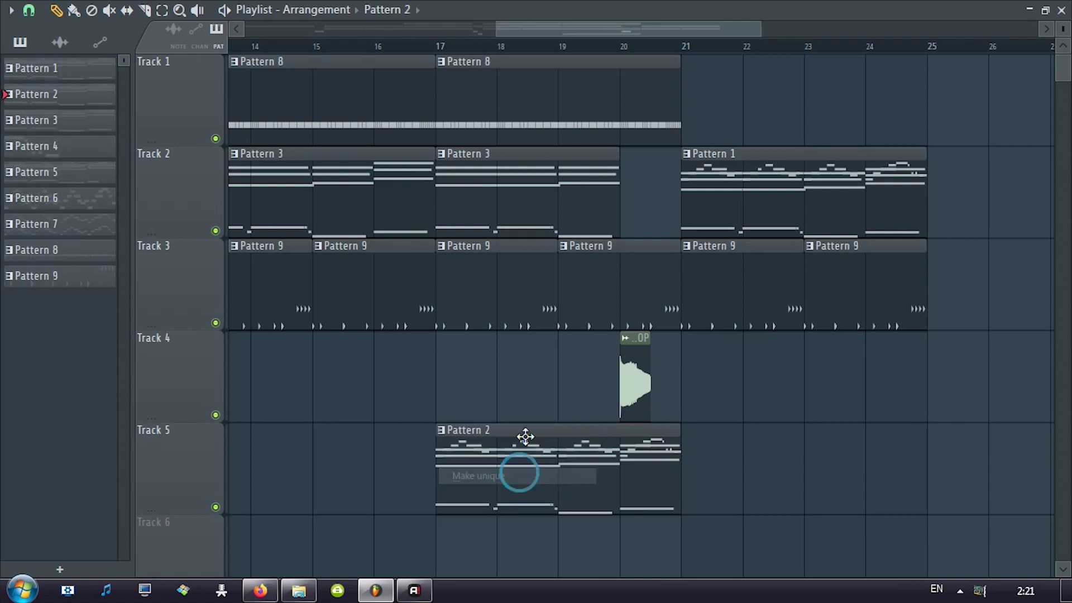
- Clear the Say Again. #2 and #3 notes from the unique pattern, and delete the Say Again. notes in bars 1 to 3
double_click(785, 4)
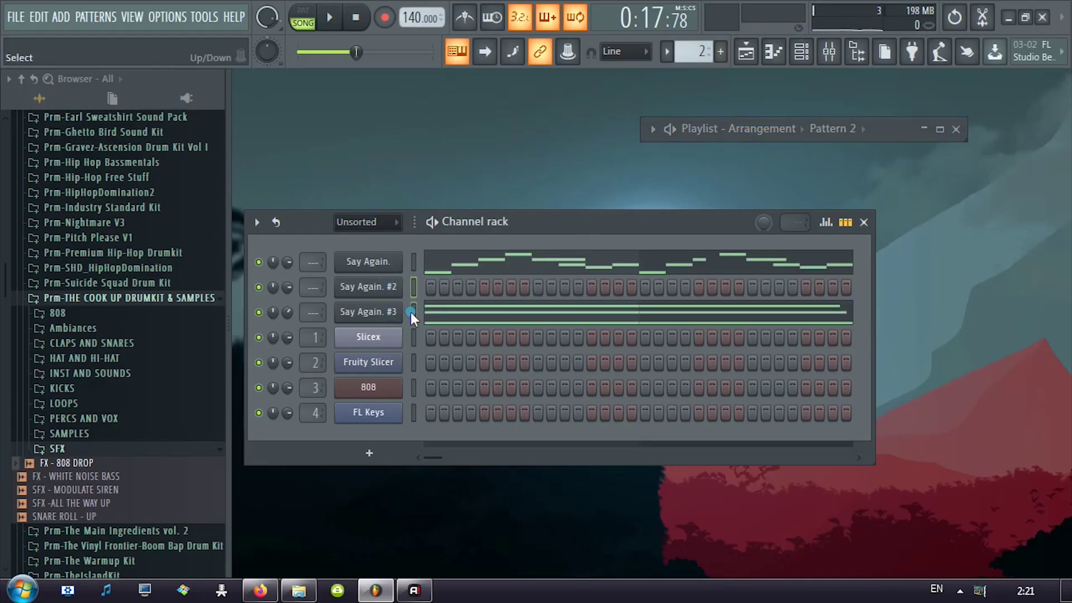
left_click(483, 267)
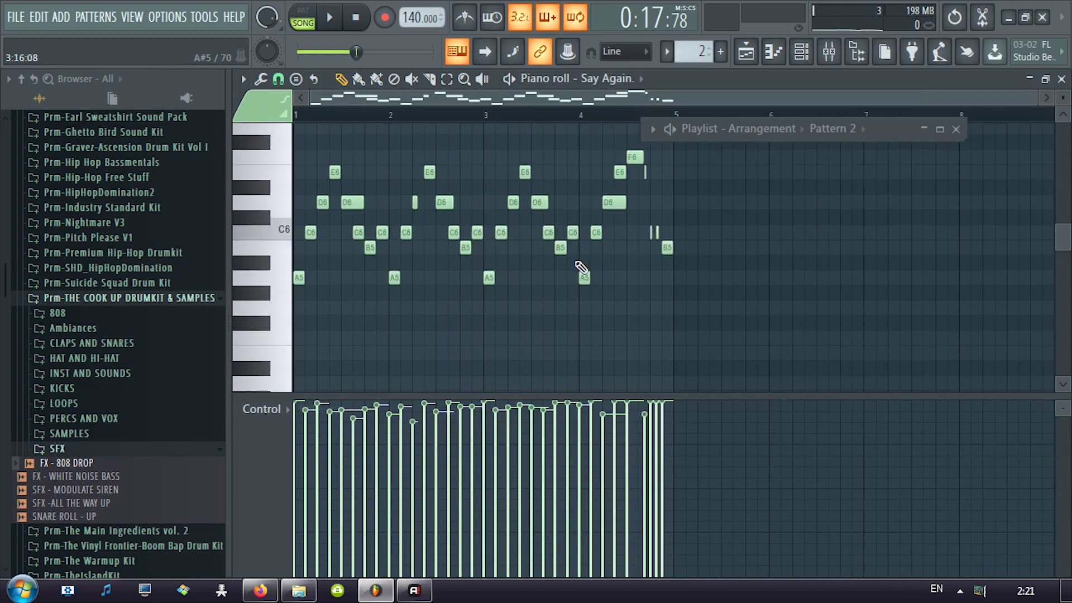
left_click_drag(565, 169, 279, 349)
key("Delete")
left_click(1061, 79)
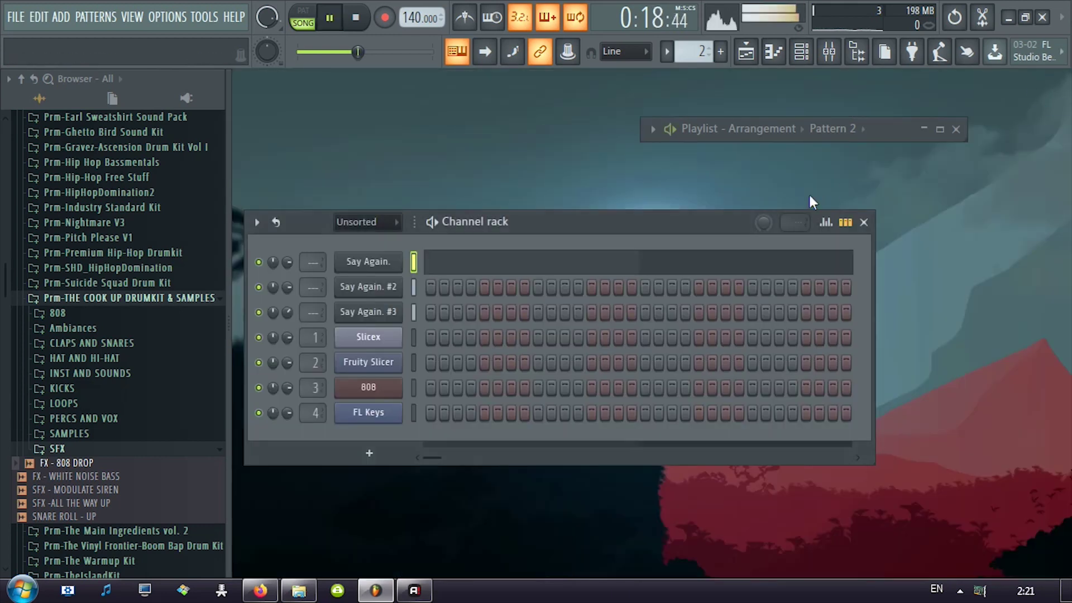
- End track 1's Pattern 8 and track 3's Pattern 9 clips at bar 20, and trim track 5's Pattern 2 to bar 20's second half
key("F5")
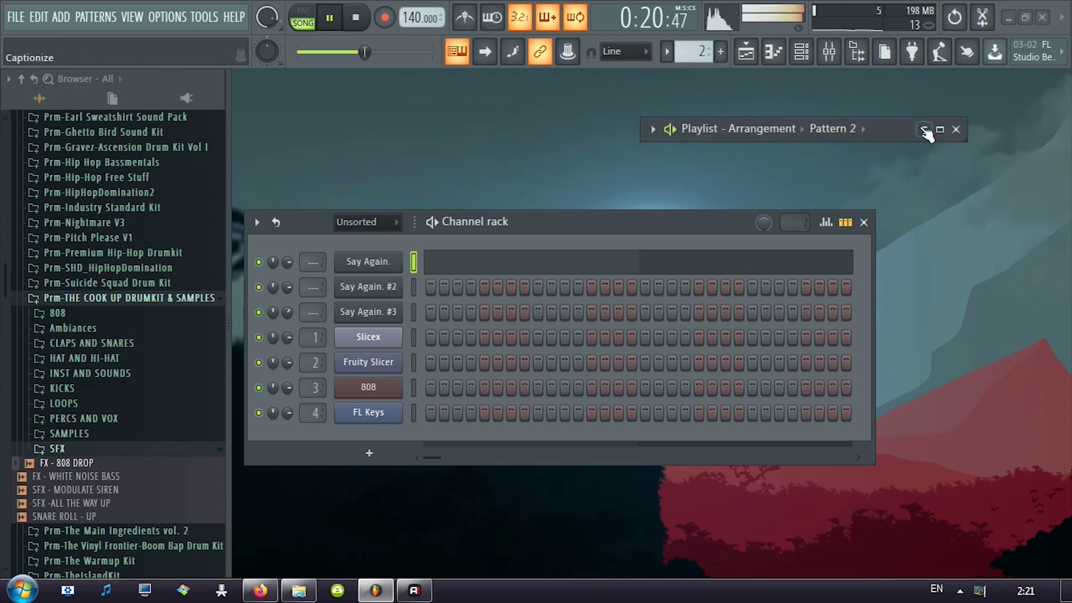
left_click(924, 130)
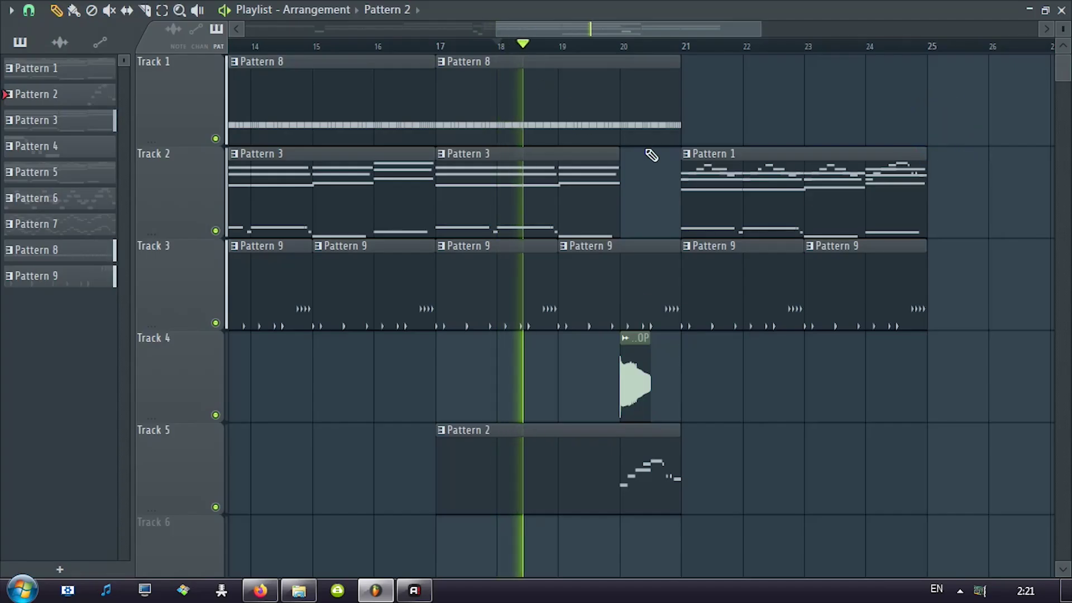
left_click_drag(676, 106, 637, 108)
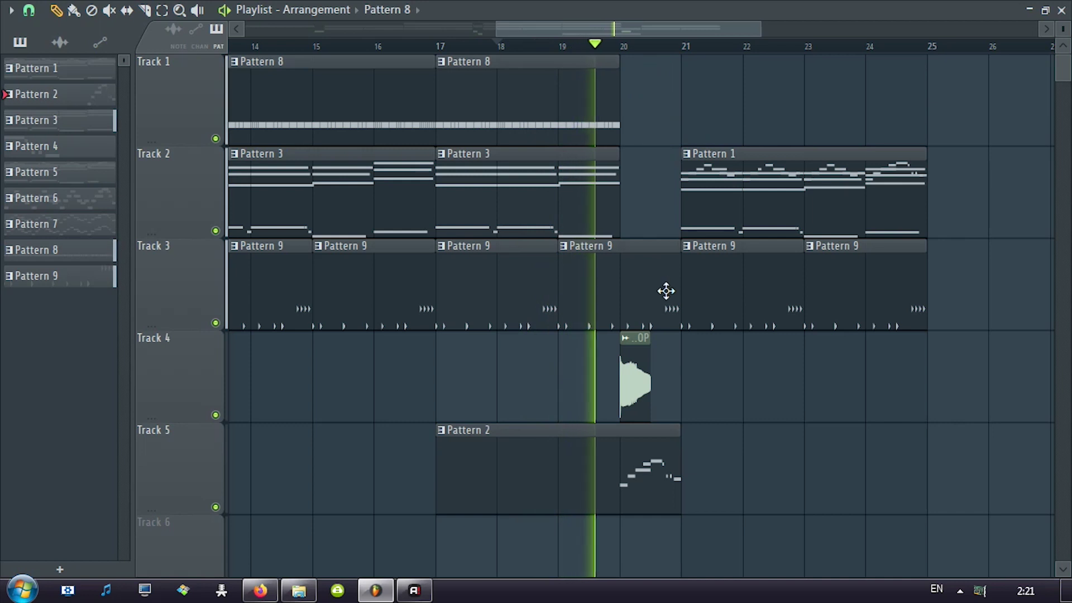
left_click_drag(673, 288, 634, 296)
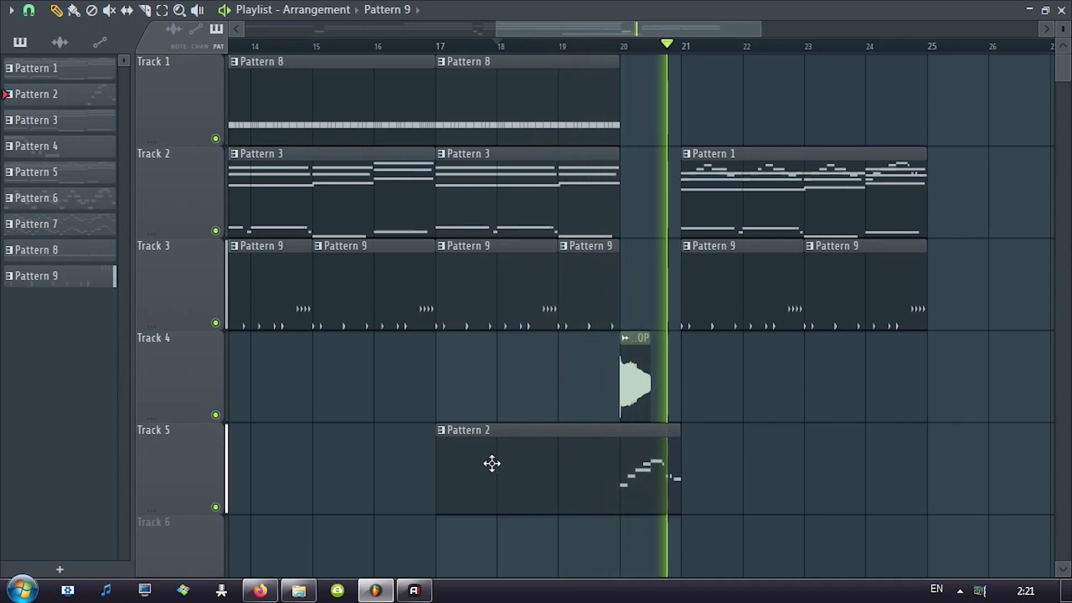
scroll(560, 391, "down", 2)
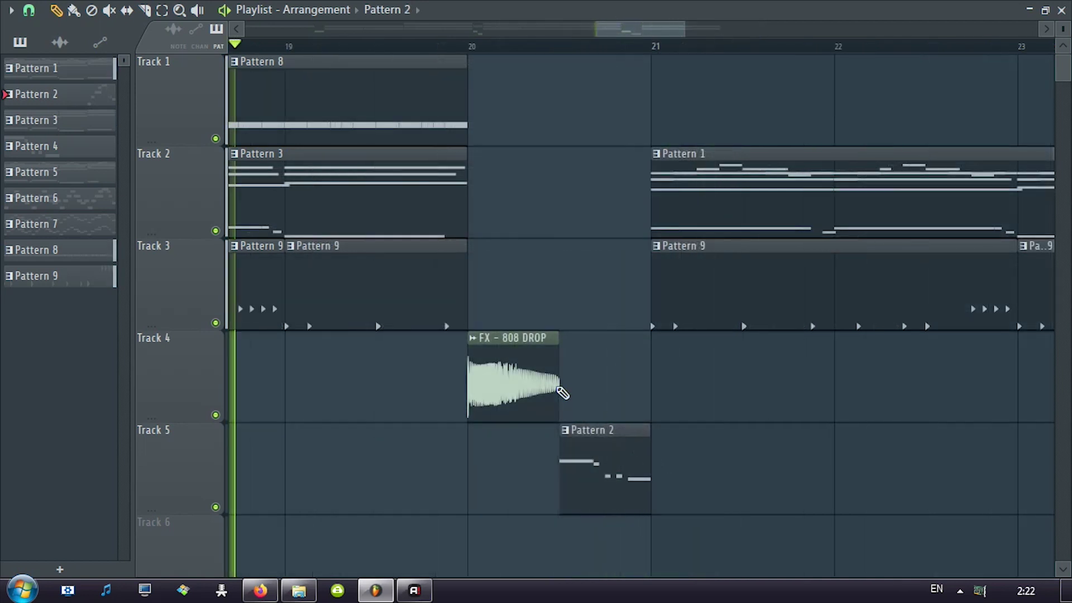
- Repeat the bars 9 to 12 Pattern 8 and Pattern 1 clips from bar 25, with one Pattern 9 clip on track 3
scroll(563, 393, "down", 2)
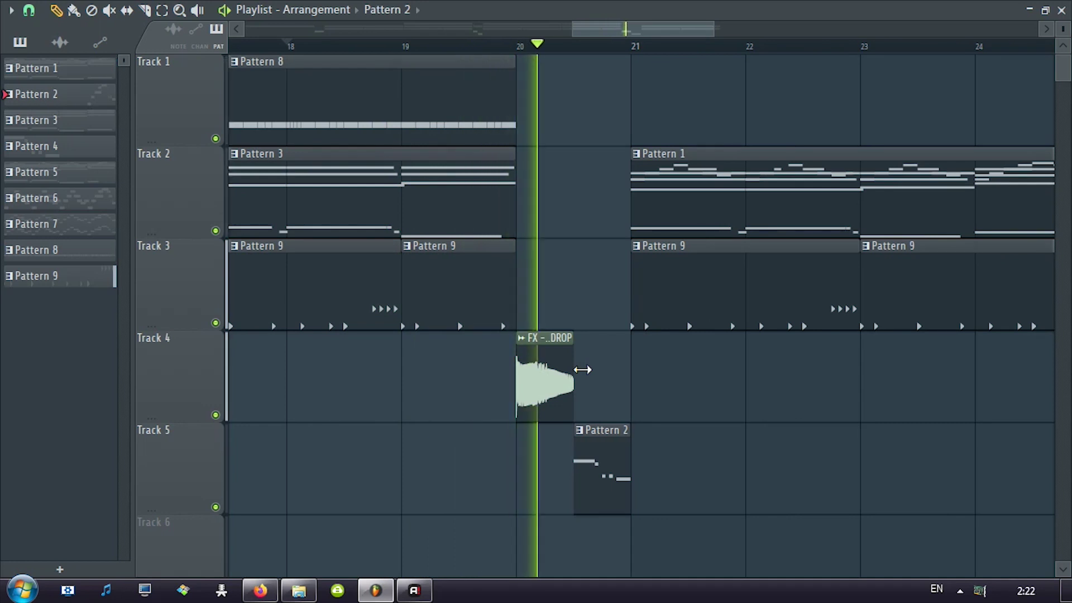
scroll(583, 370, "down", 4)
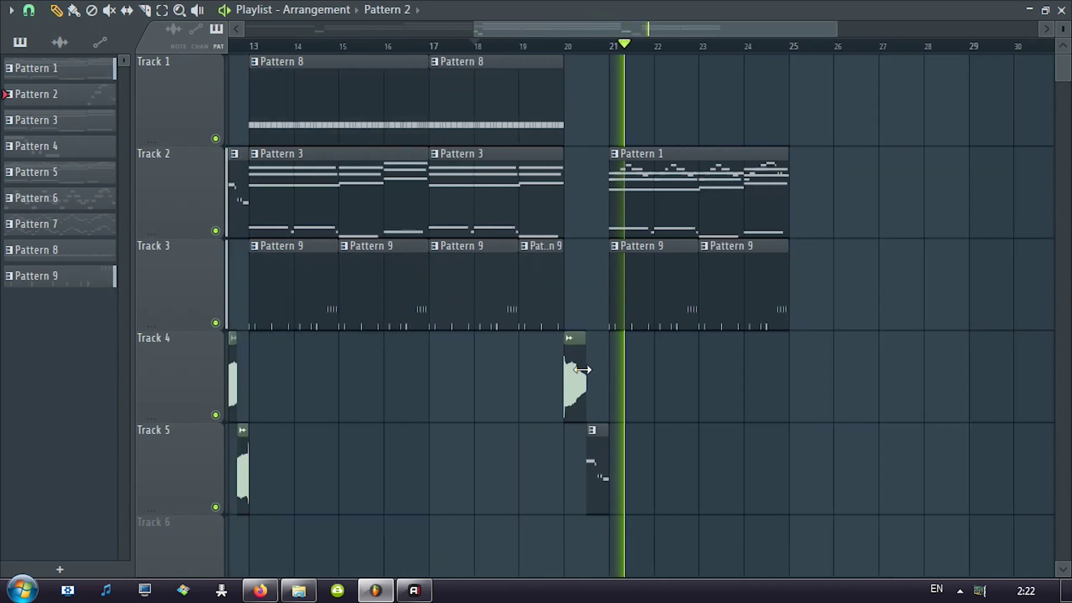
scroll(705, 139, "down", 1)
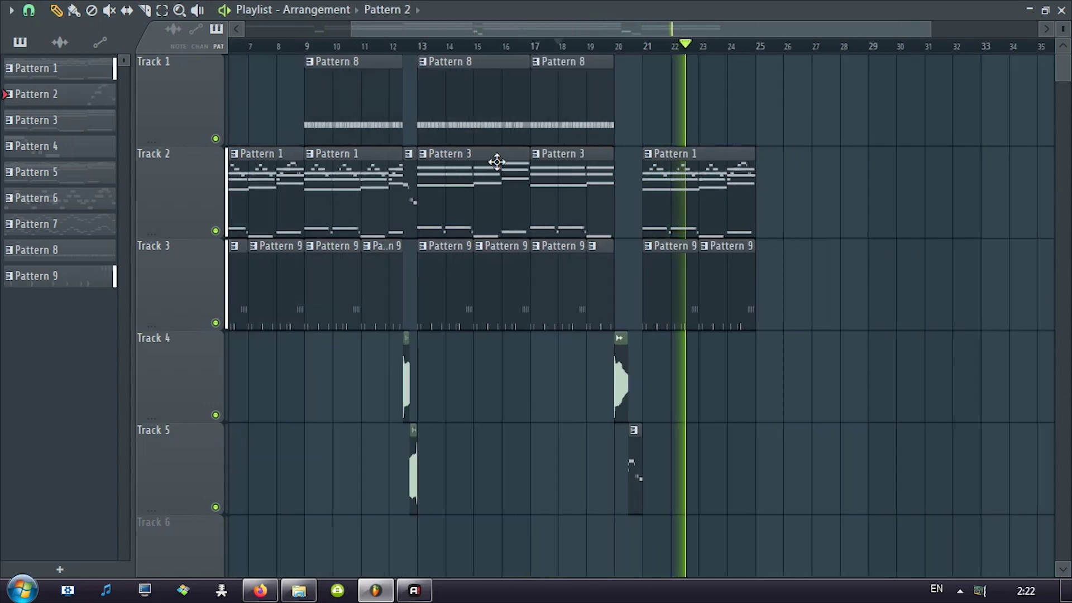
scroll(451, 225, "down", 2)
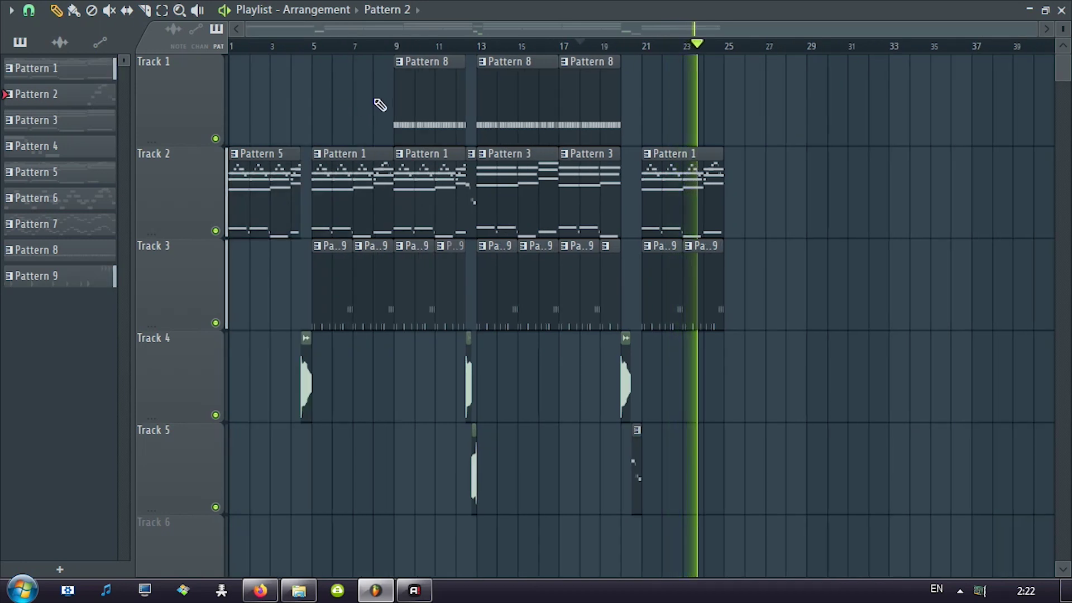
left_click_drag(437, 379, 745, 106)
scroll(724, 116, "up", 3)
right_click(668, 102)
left_click_drag(640, 109, 504, 143)
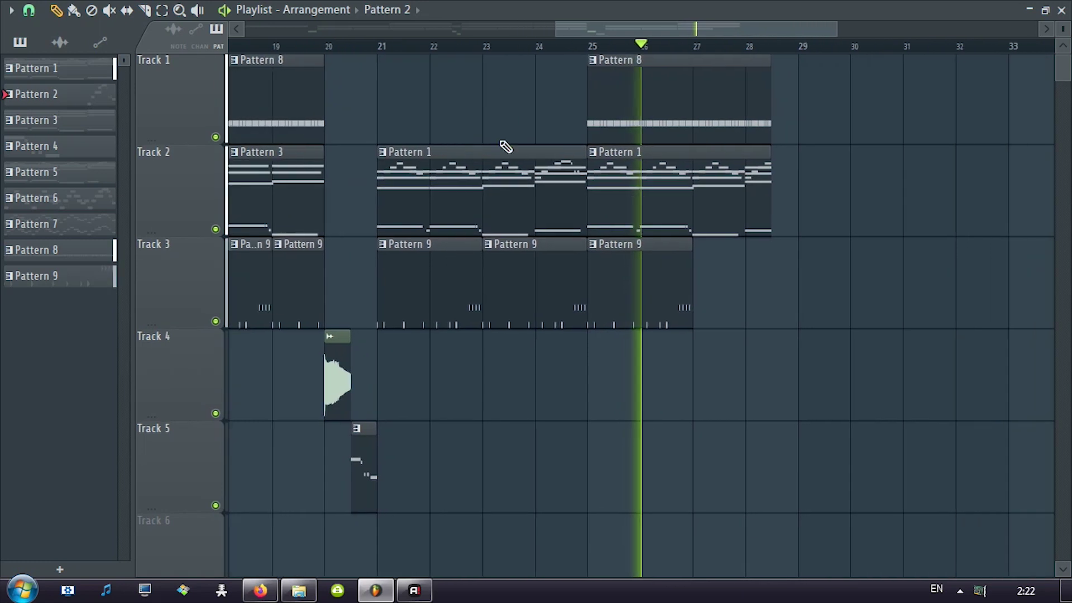
- Add another Pattern 9 clip on track 3 at bar 27 and play the section
left_click(622, 293)
left_click(694, 263)
scroll(737, 283, "down", 2)
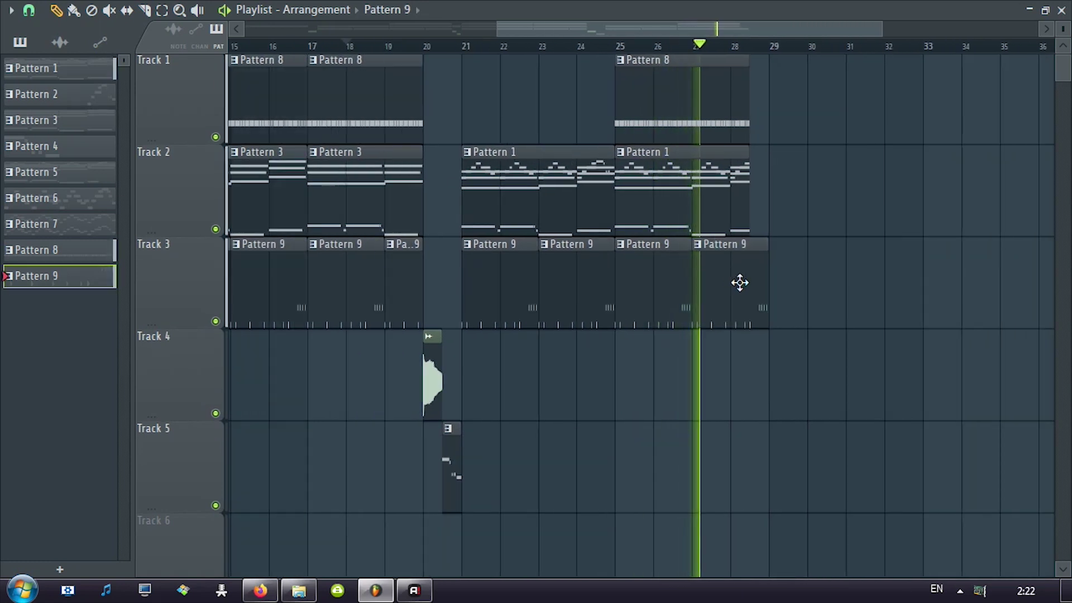
scroll(740, 284, "down", 1)
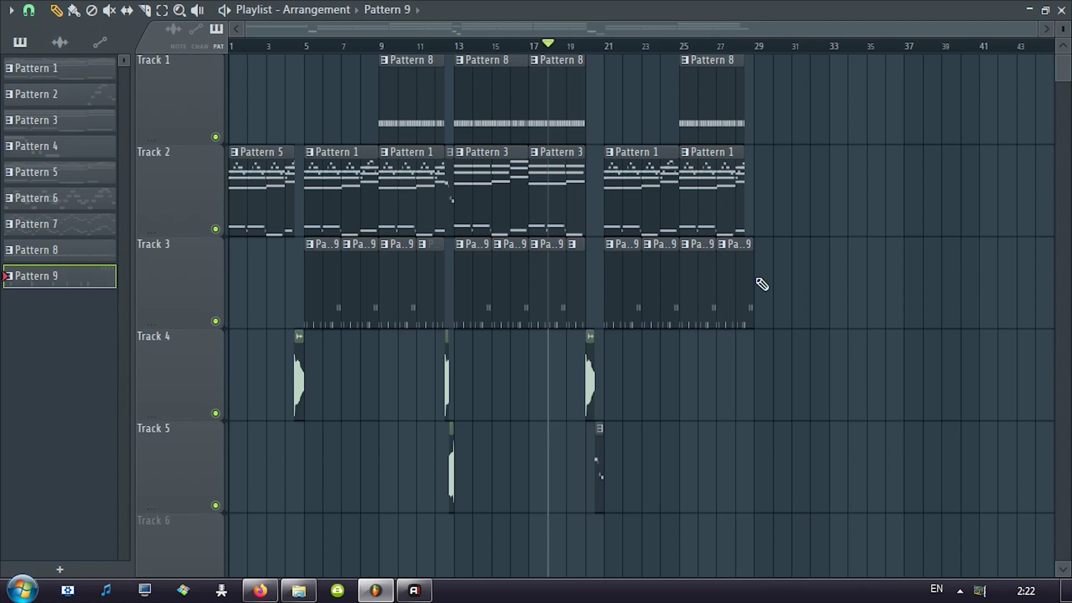
- Close the playlist and show all channels in the channel rack
left_click(1063, 10)
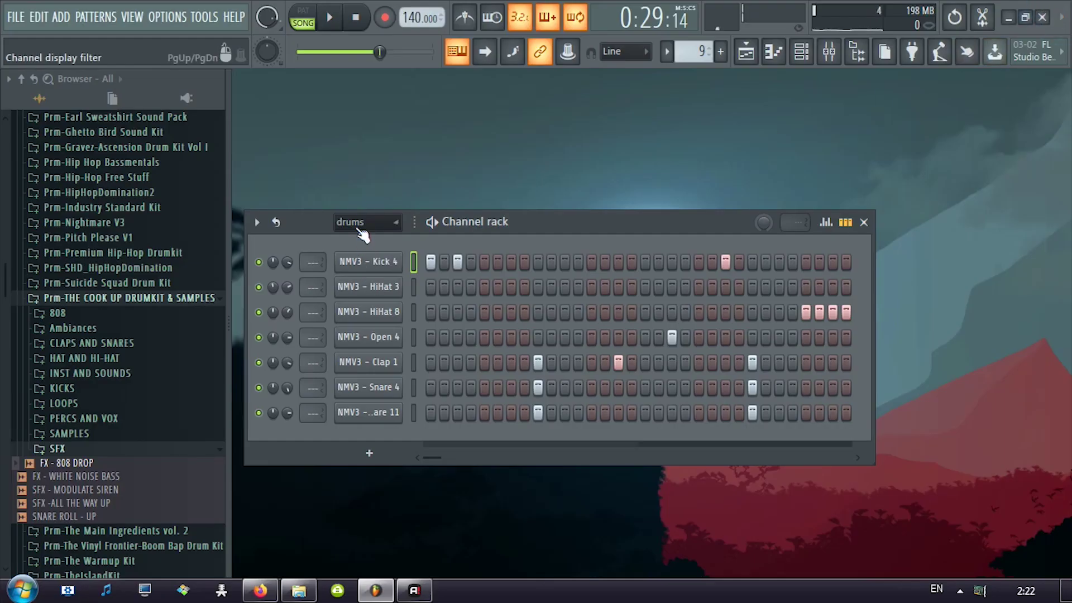
left_click(357, 228)
left_click(360, 243)
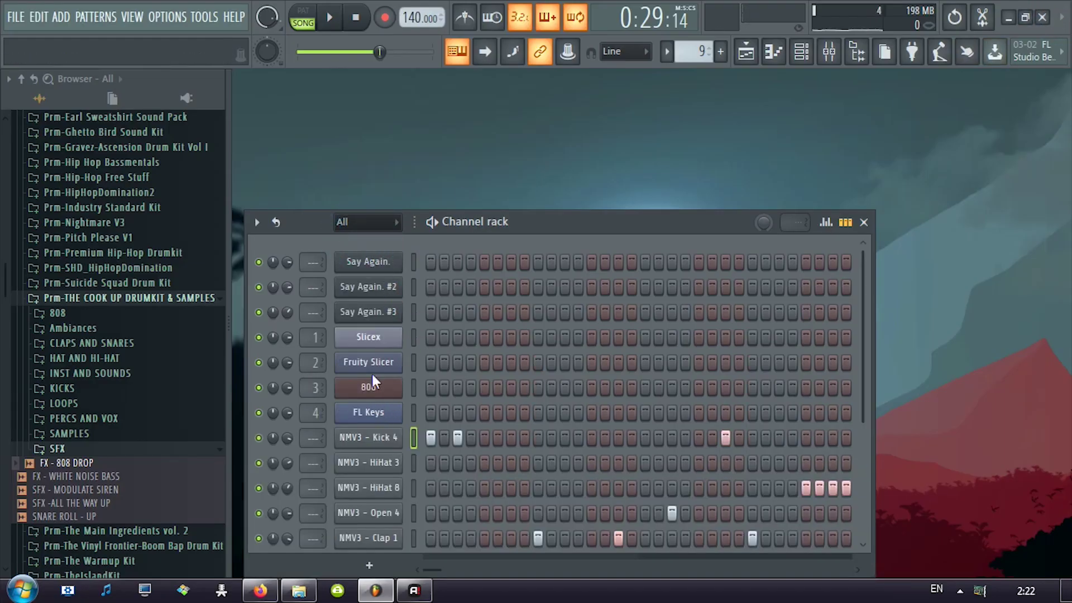
- Open the Dexed instrument of the first Say Again. channel and hide the browser to make room for it
left_click_drag(557, 219, 612, 99)
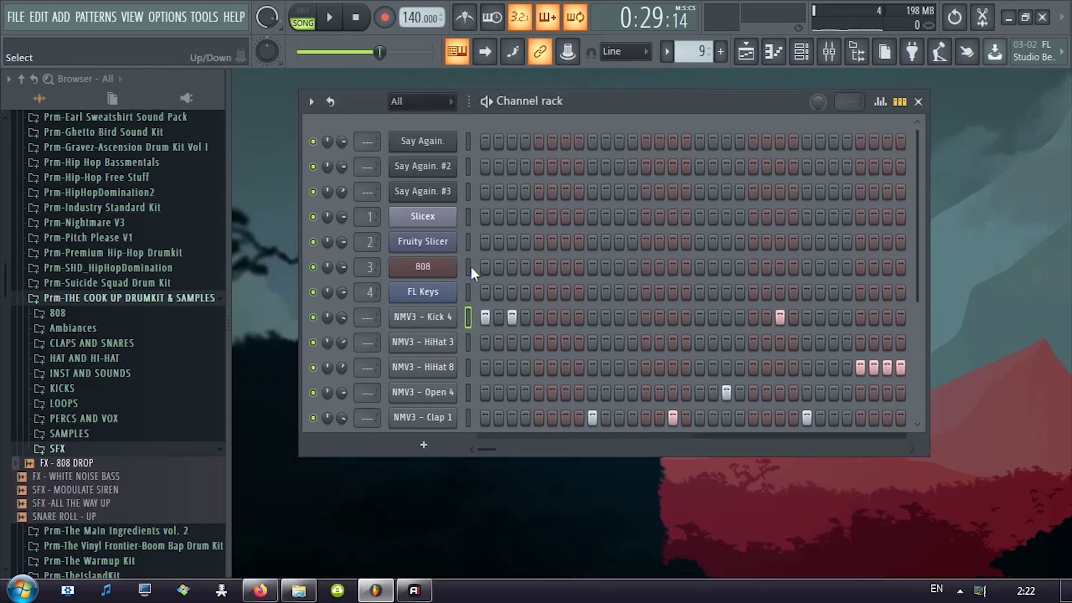
left_click(413, 137)
left_click_drag(638, 87, 464, 43)
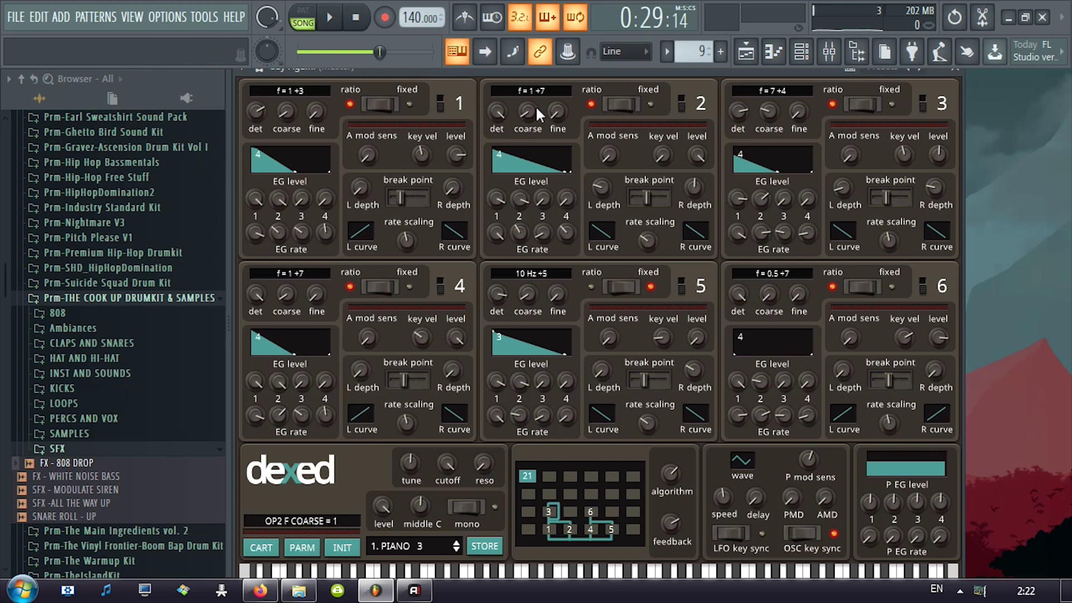
left_click_drag(482, 69, 491, 83)
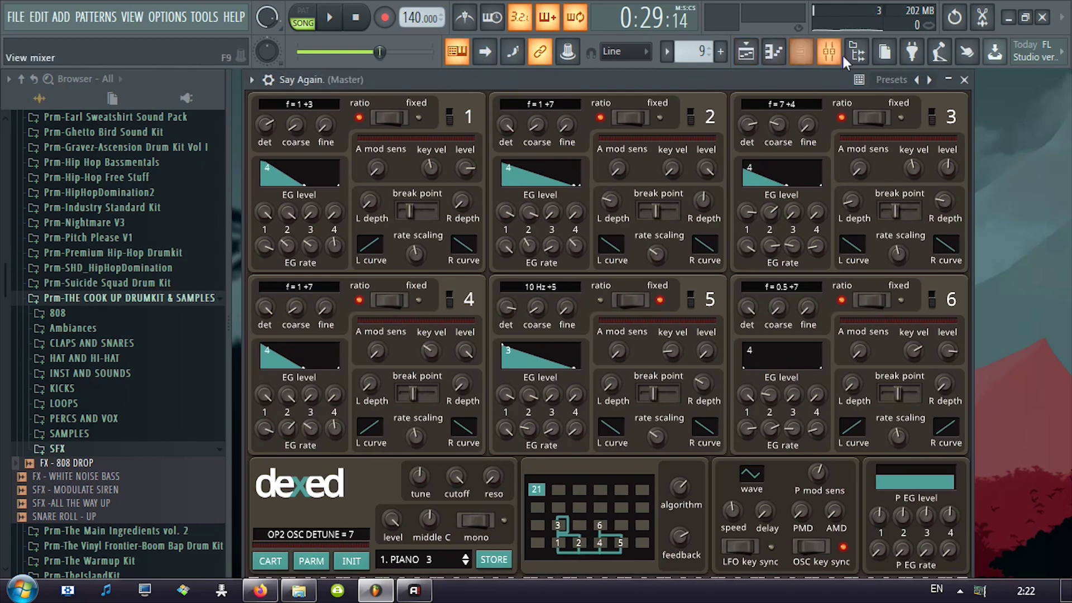
left_click(858, 53)
left_click(869, 57)
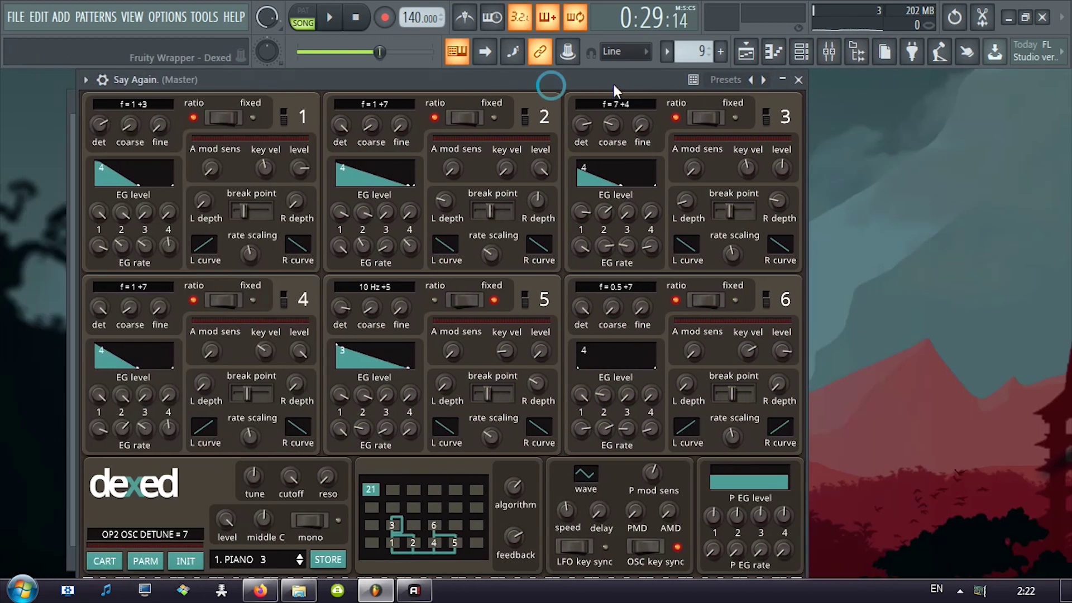
left_click_drag(612, 82, 661, 52)
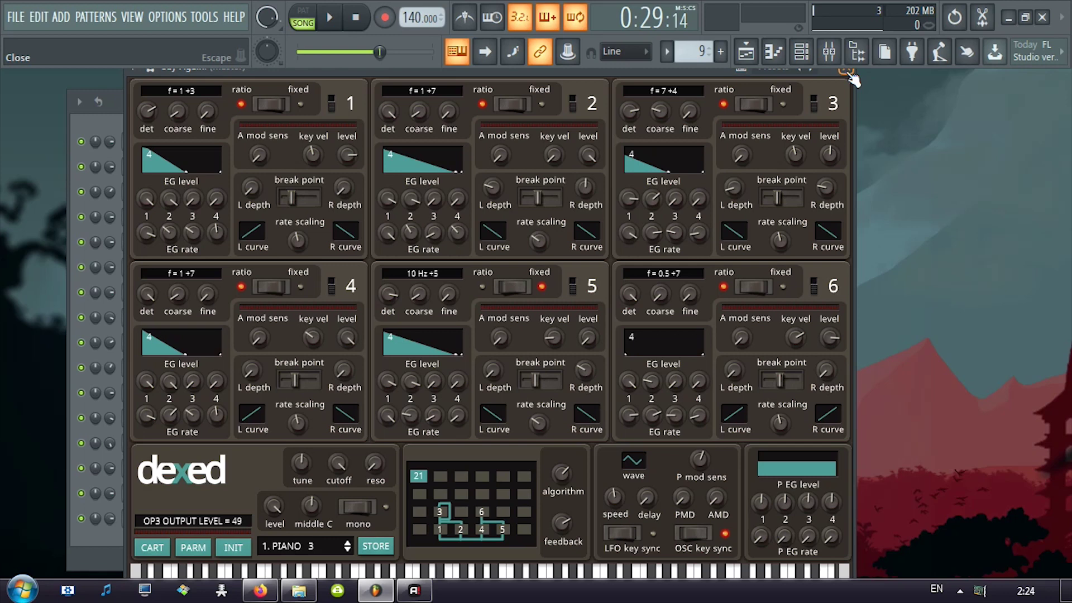
- Audition the Dexed 1. PIANO 3 sound by playing a short series of notes
key("u")
key("y")
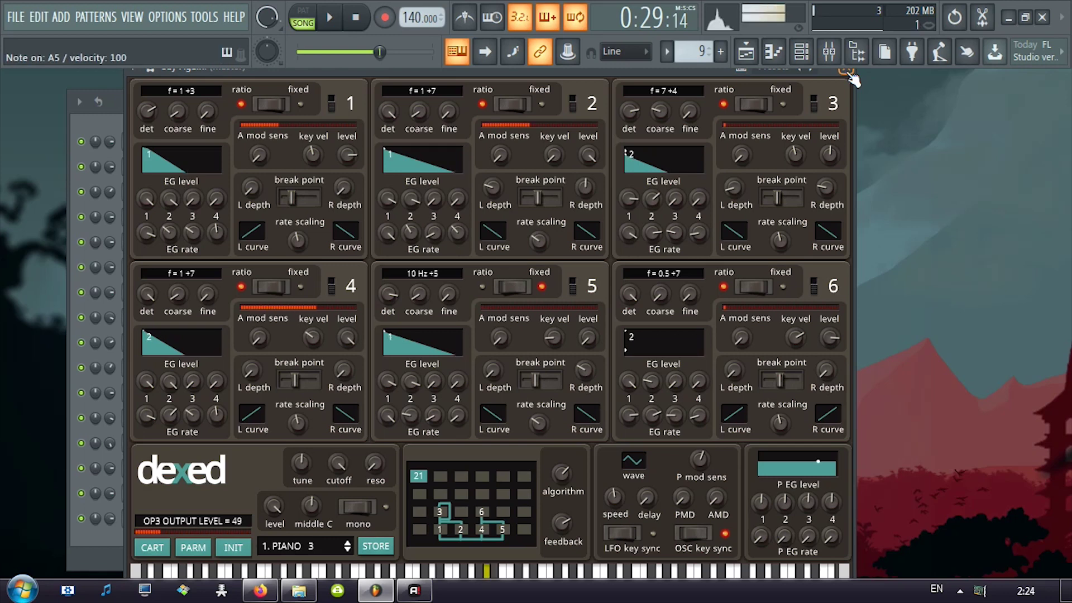
key("i")
key("u")
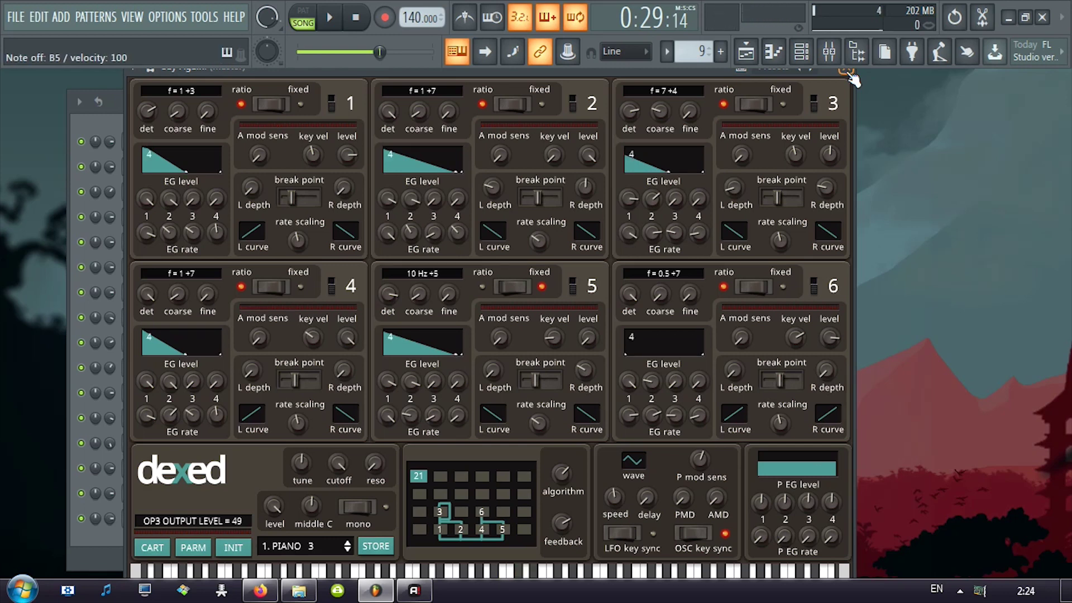
key("t")
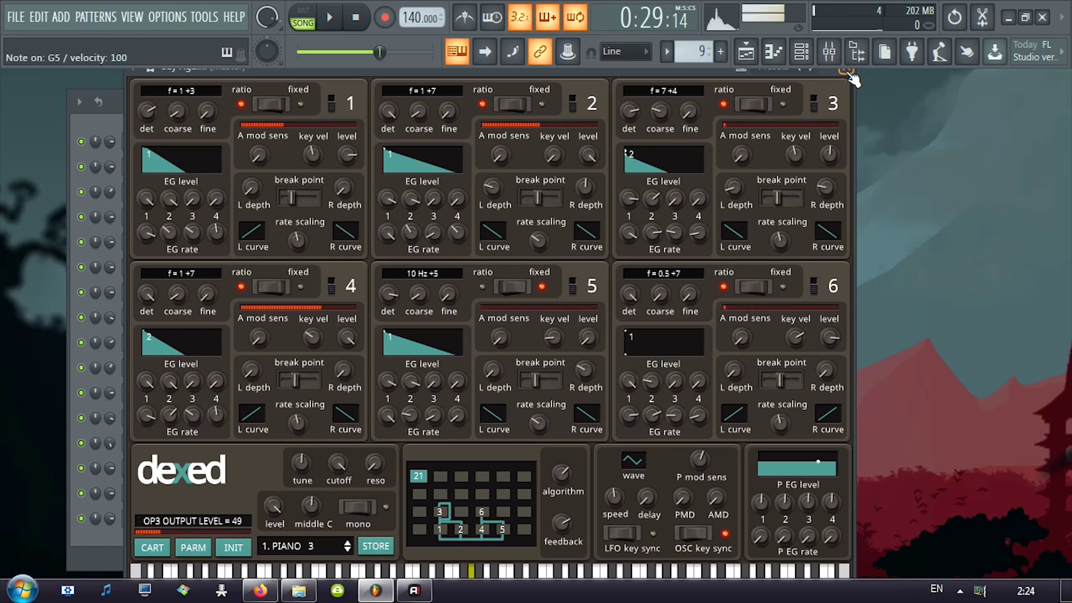
key("u")
key("i")
key("p")
key("o")
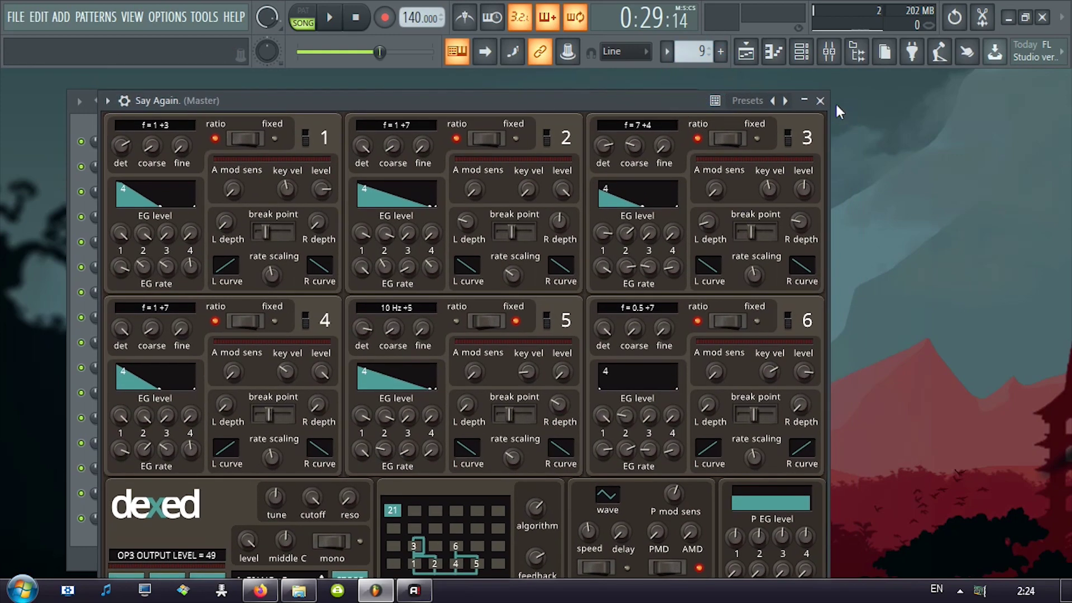
- Close the Dexed instrument window and show the playlist
left_click(827, 104)
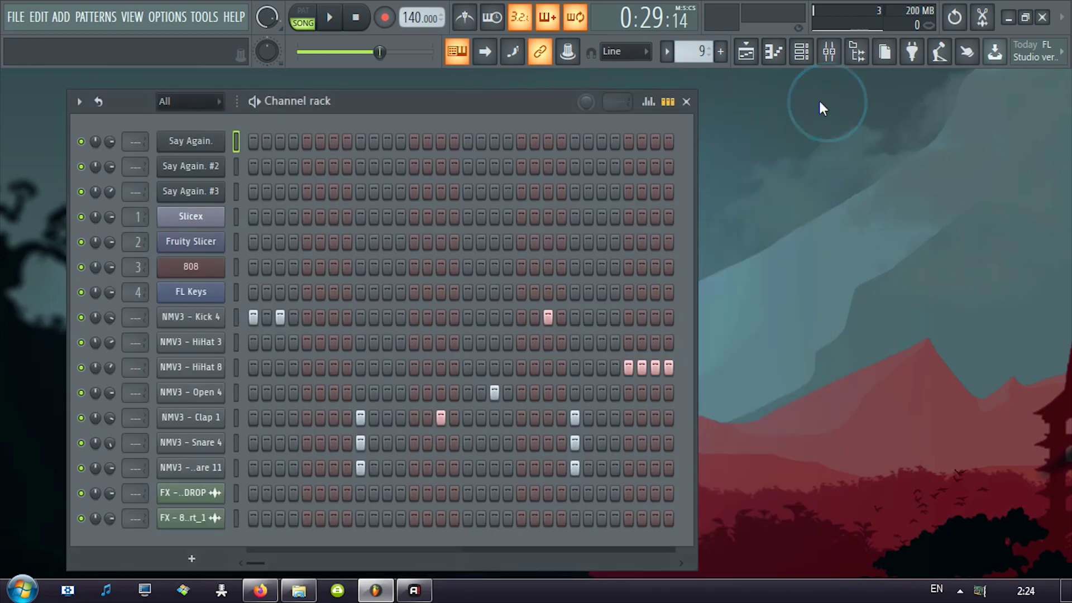
left_click(746, 51)
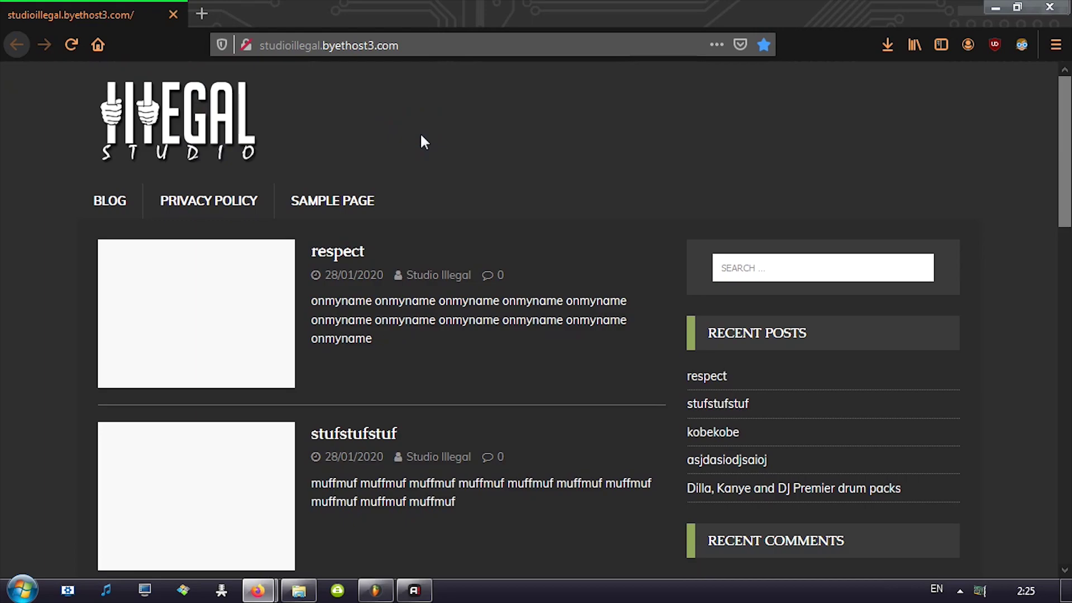
- Switch to Firefox and look through the posts on the studioillegal.byethost3.com home page
scroll(420, 167, "down", 15)
scroll(421, 225, "up", 15)
scroll(467, 374, "down", 15)
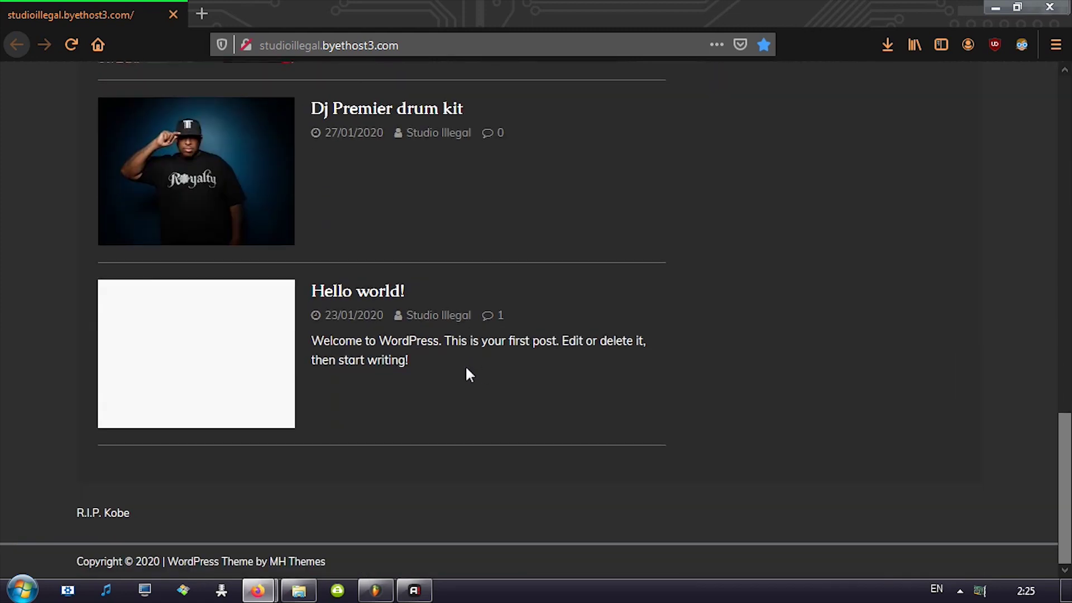
scroll(468, 374, "up", 15)
- Open the site's Blog page and examine its featured drum kit slides and post sections
left_click(108, 203)
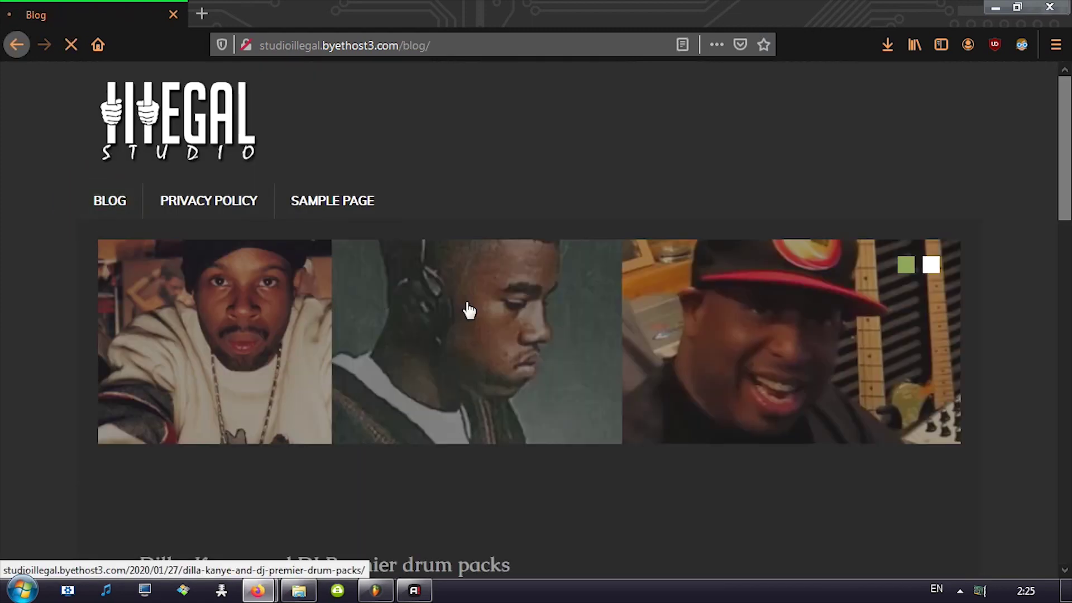
scroll(456, 330, "down", 5)
scroll(407, 331, "up", 5)
scroll(252, 355, "down", 8)
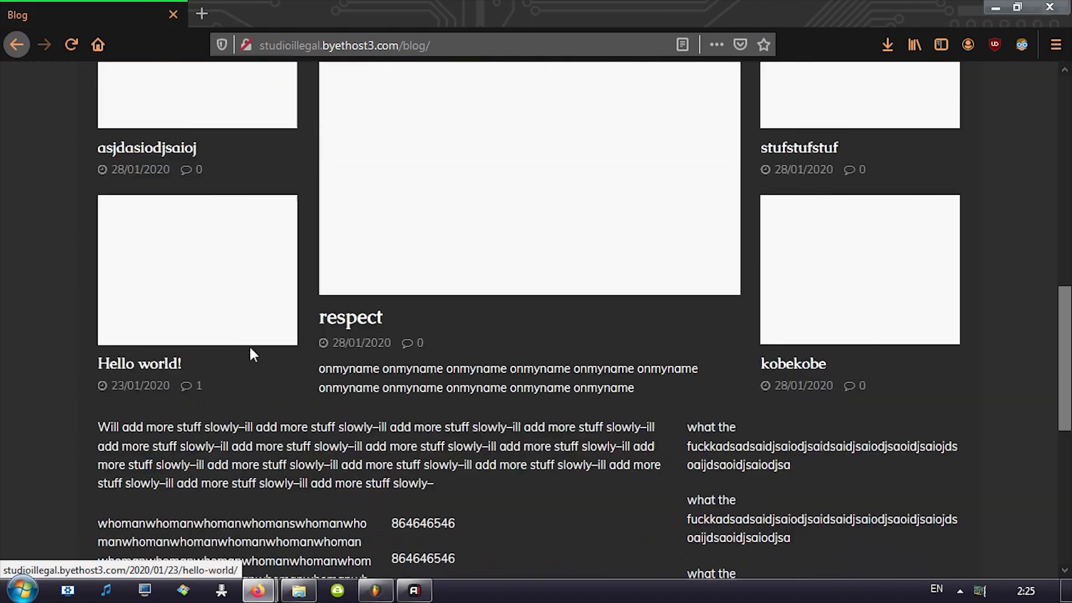
scroll(253, 353, "down", 8)
scroll(280, 342, "up", 12)
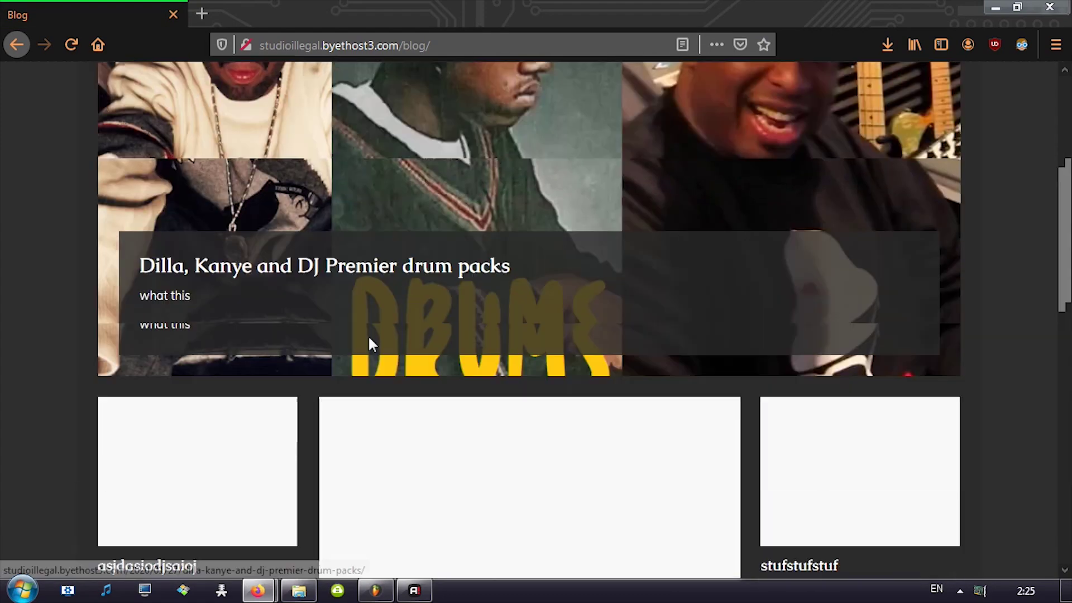
scroll(368, 345, "up", 5)
scroll(210, 431, "down", 3)
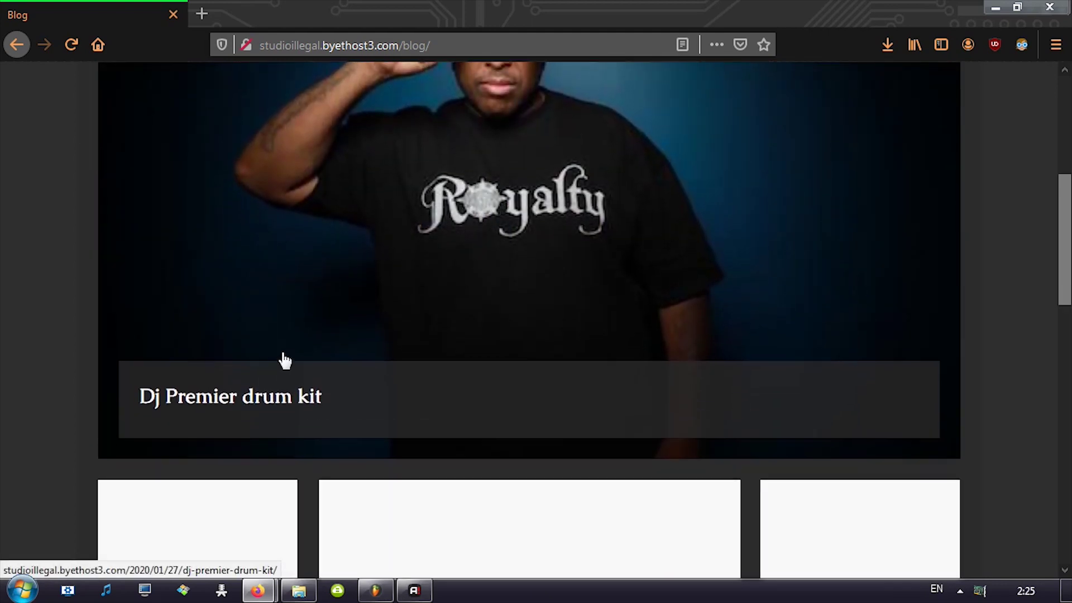
scroll(283, 385, "up", 1)
scroll(285, 383, "down", 1)
scroll(286, 386, "up", 3)
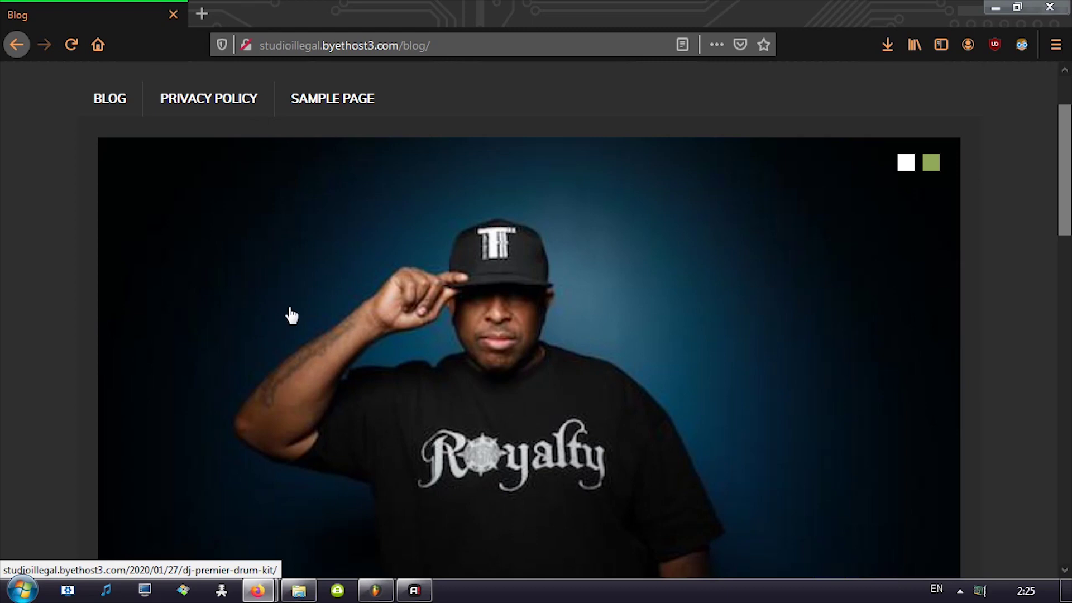
scroll(279, 302, "up", 2)
- Return to the Illegal Studio home page and view the site's connection and permission information
left_click(170, 136)
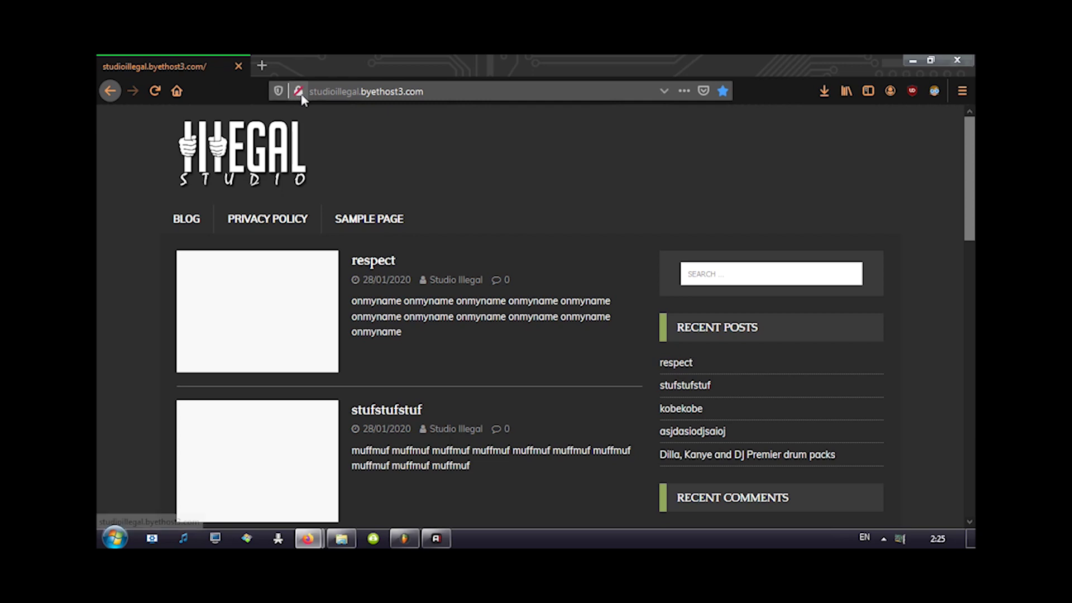
left_click(237, 107)
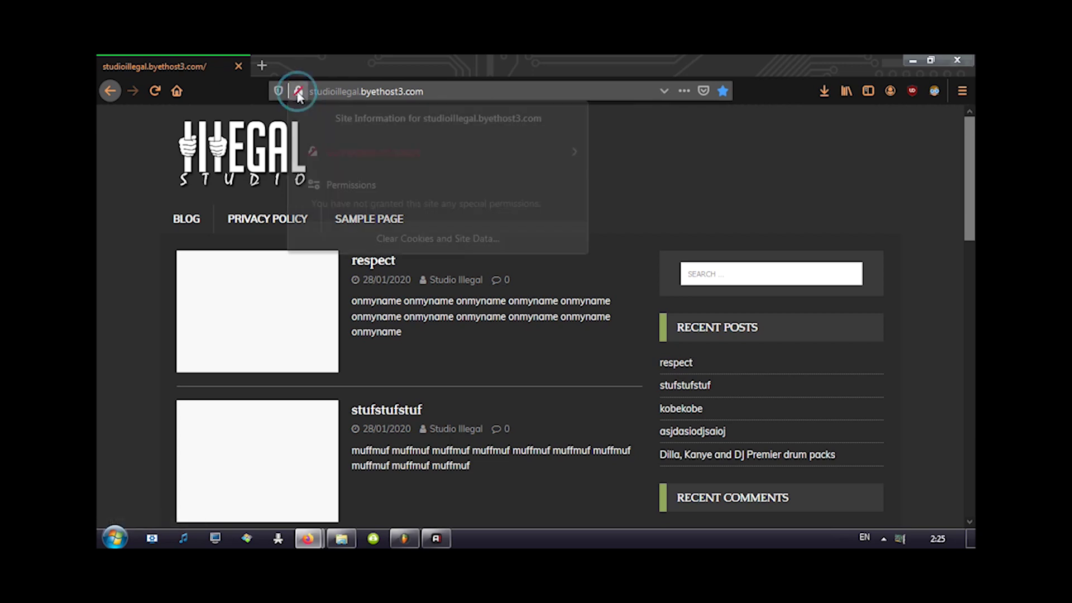
left_click(155, 147)
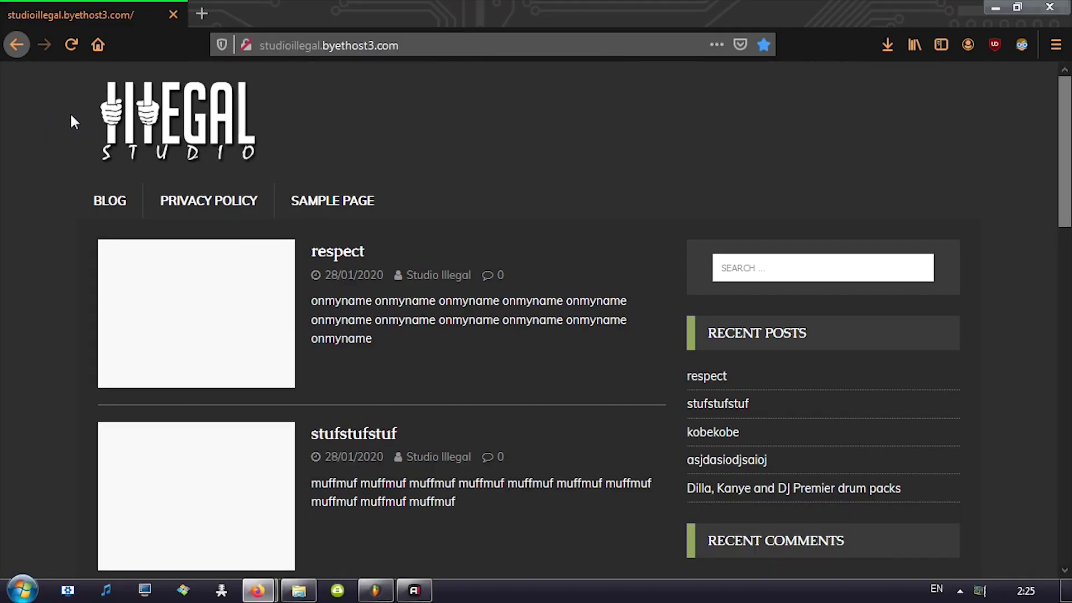